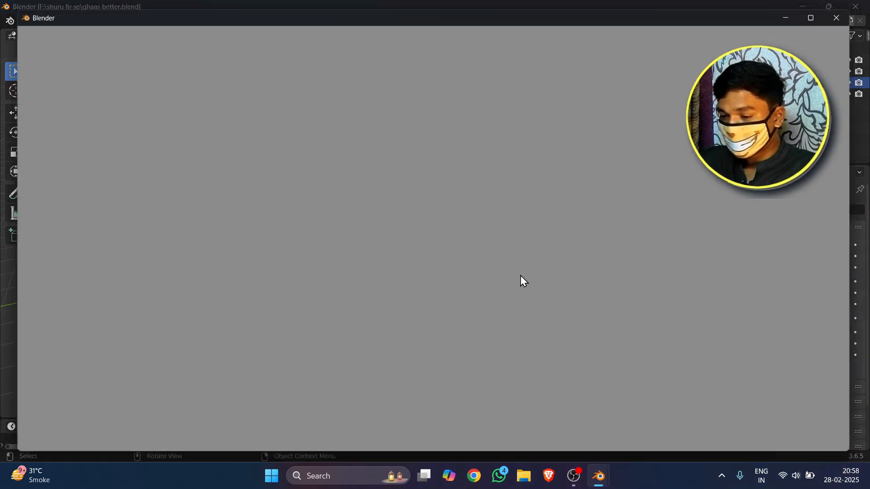
# Step: Show the finished grass scene through the camera with Rendered viewport shading
pyautogui.click(863, 12)
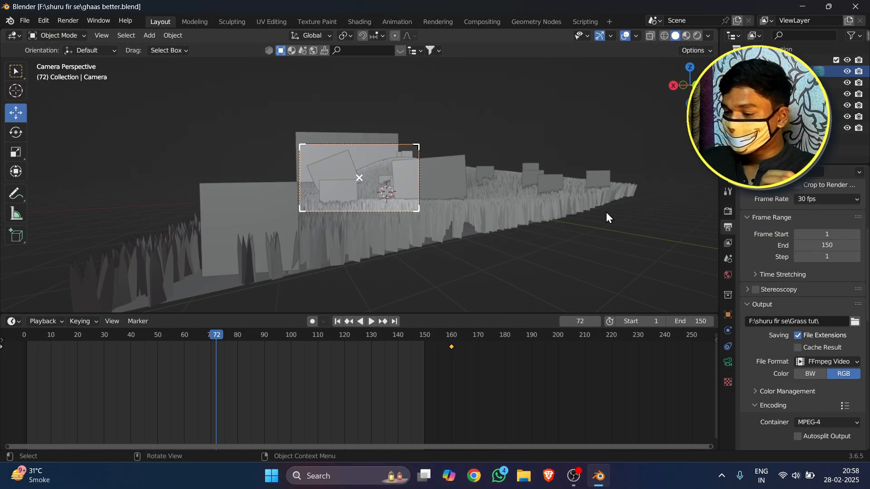
pyautogui.moveTo(605, 212); pyautogui.dragTo(472, 192, button='middle')
pyautogui.scroll(2, 477, 186)
pyautogui.press('KP_0')
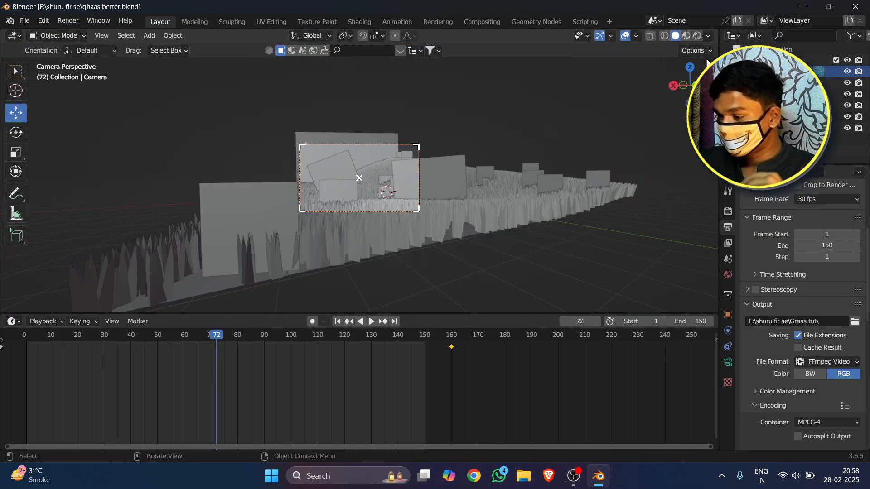
pyautogui.click(698, 35)
pyautogui.scroll(5, 544, 247)
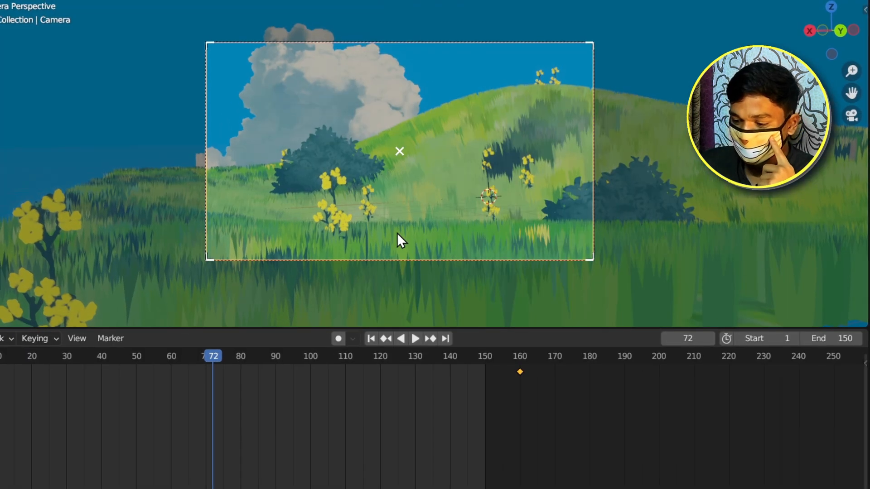
# Step: Examine the grass hill, flower planes, bushes and cloud backdrop from several angles, ending in the camera view
pyautogui.click(357, 240)
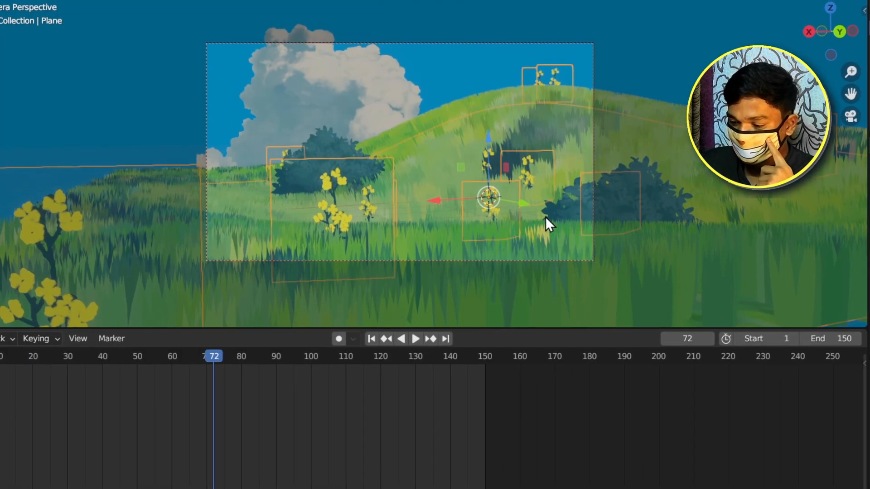
pyautogui.moveTo(507, 265); pyautogui.dragTo(482, 246, button='middle')
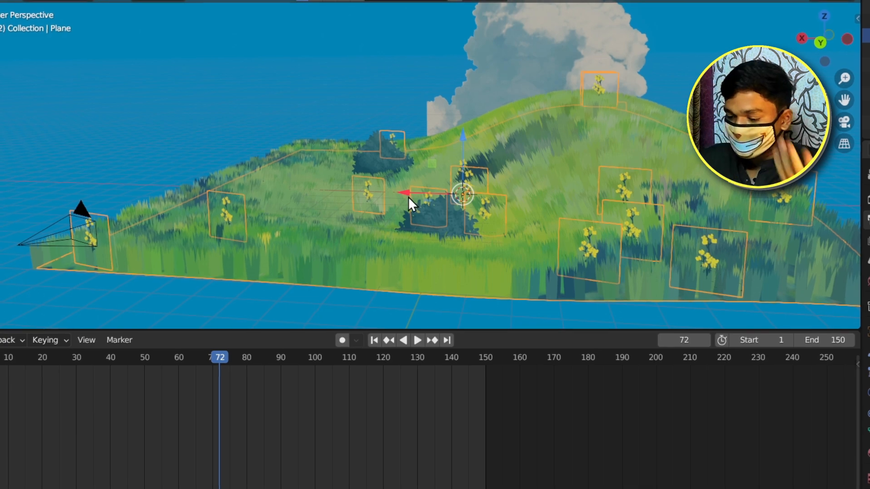
pyautogui.moveTo(409, 196); pyautogui.dragTo(458, 224, button='middle')
pyautogui.scroll(-5, 459, 224)
pyautogui.moveTo(433, 159); pyautogui.dragTo(347, 93, button='middle')
pyautogui.click(346, 93)
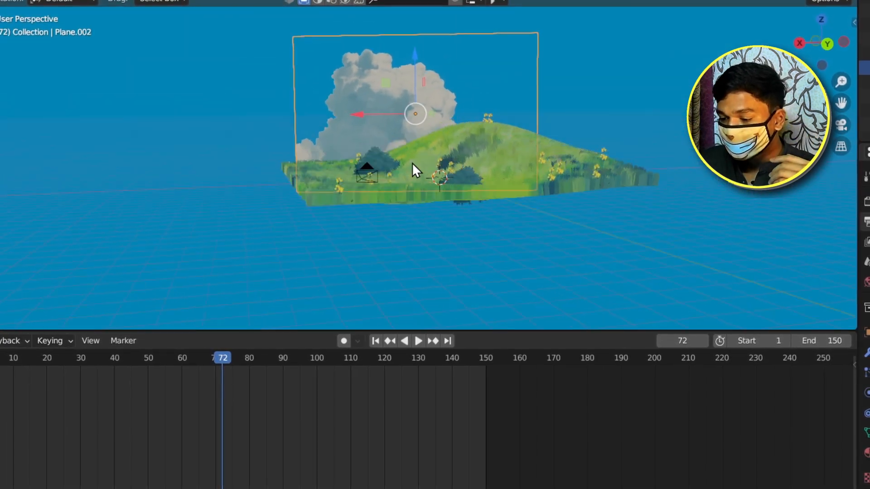
pyautogui.scroll(4, 403, 167)
pyautogui.click(382, 157)
pyautogui.click(482, 222)
pyautogui.moveTo(463, 232); pyautogui.dragTo(447, 211, button='middle')
pyautogui.click(381, 260)
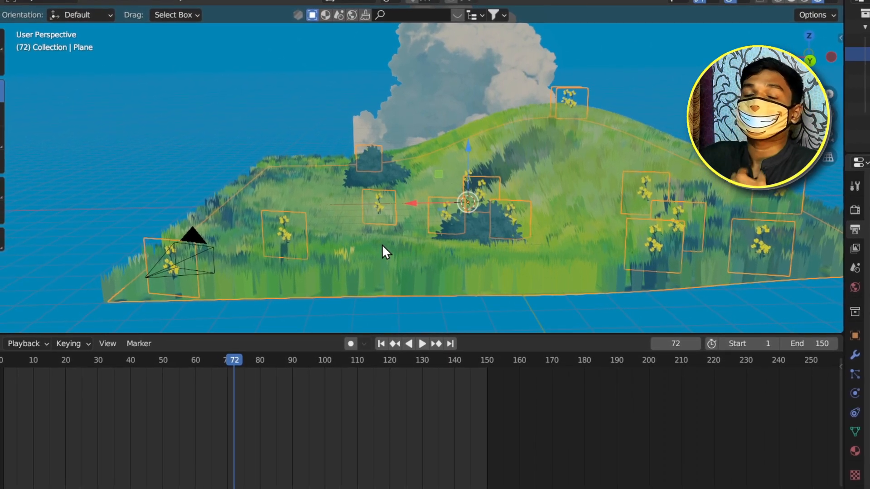
pyautogui.press('KP_0')
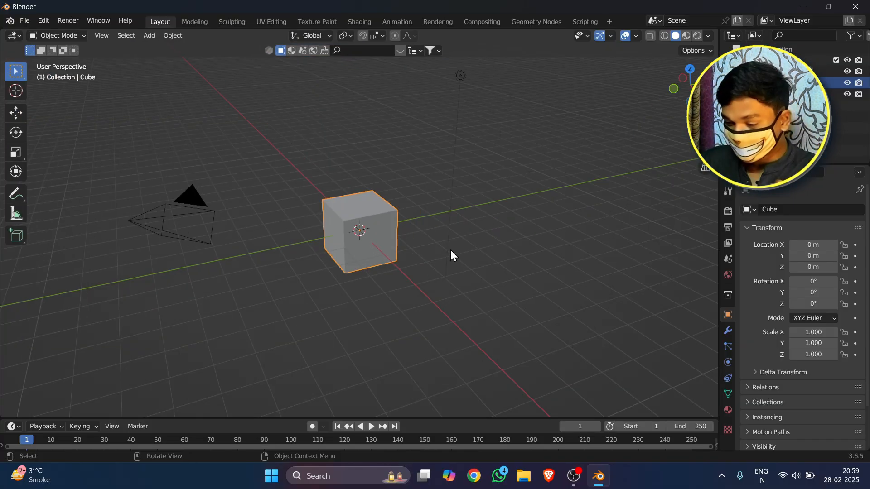
# Step: Delete the default cube, camera and light from the new scene
pyautogui.scroll(-6, 447, 204)
pyautogui.scroll(5, 448, 204)
pyautogui.moveTo(537, 77); pyautogui.dragTo(140, 294)
pyautogui.press('Delete')
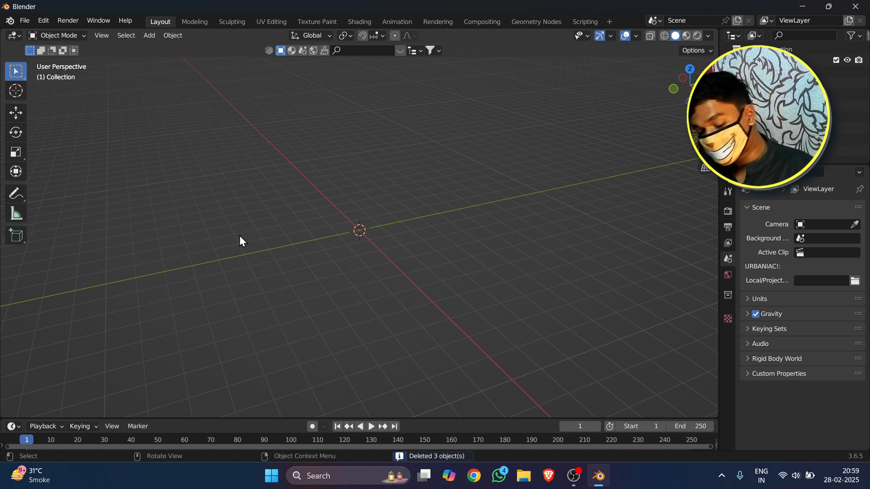
pyautogui.hotkey('shift', 'a')
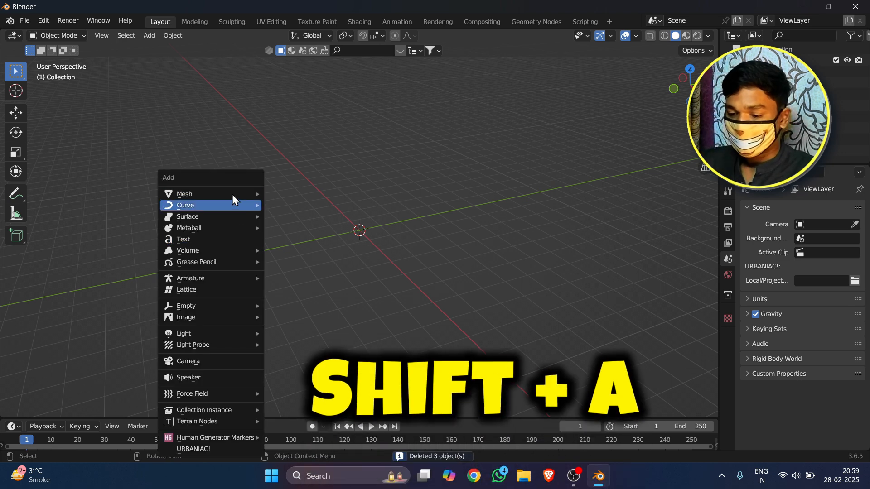
pyautogui.moveTo(229, 188)
pyautogui.click(299, 197)
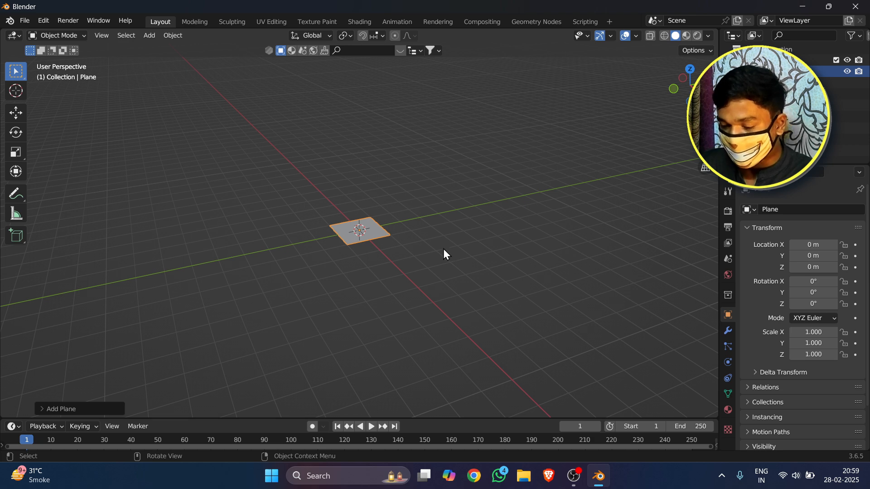
pyautogui.press('s')
pyautogui.click(321, 358)
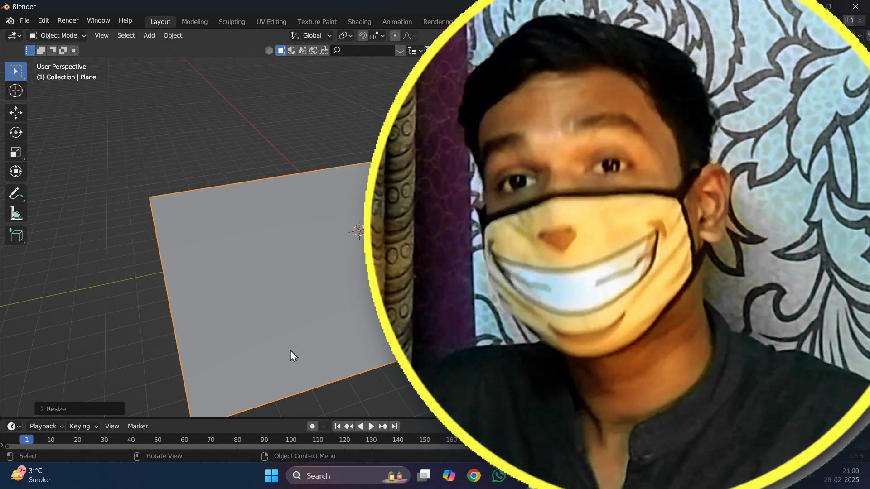
pyautogui.press('Delete')
# Step: Add a plane at the origin and scale it up evenly by a factor of about 9.6
pyautogui.hotkey('shift', 'a')
pyautogui.moveTo(405, 201)
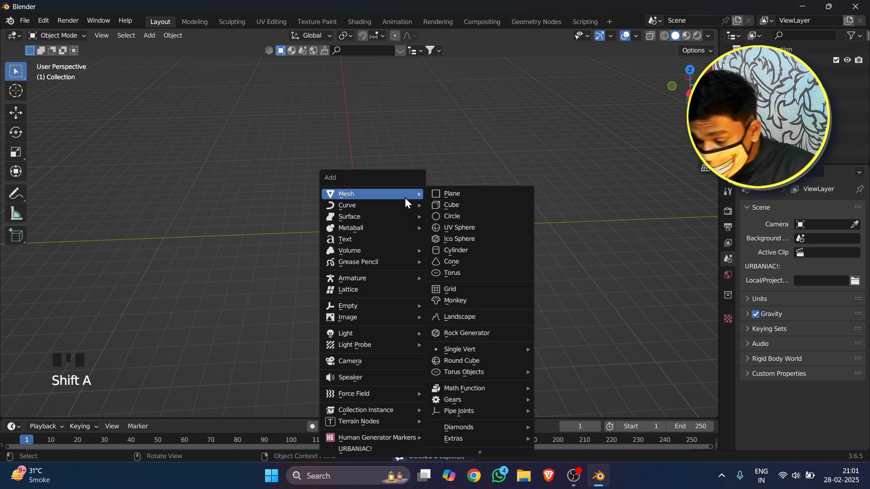
pyautogui.click(452, 194)
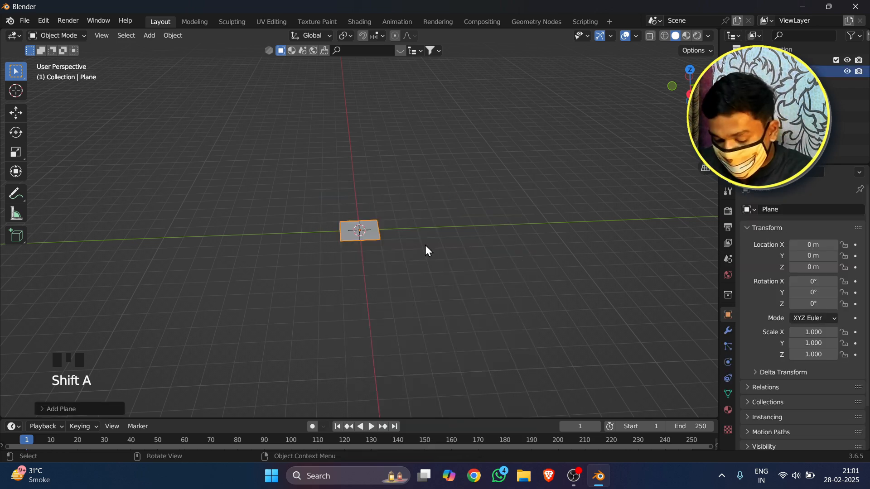
pyautogui.press('s')
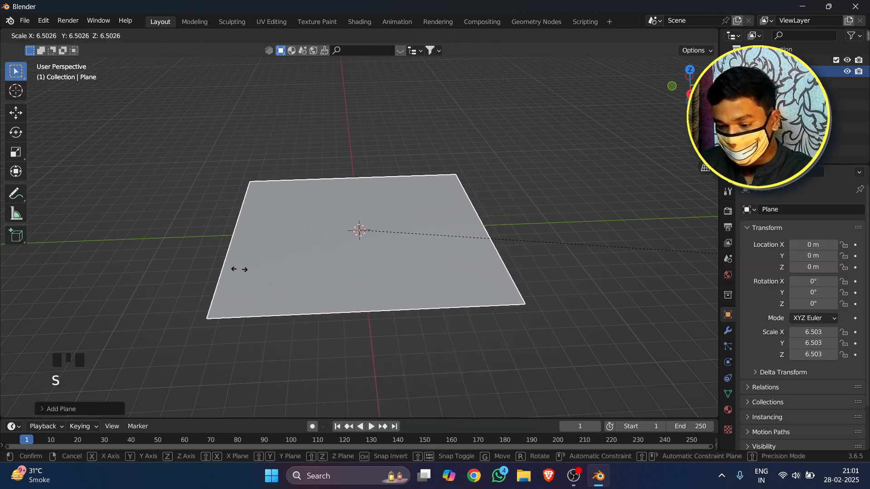
pyautogui.click(525, 335)
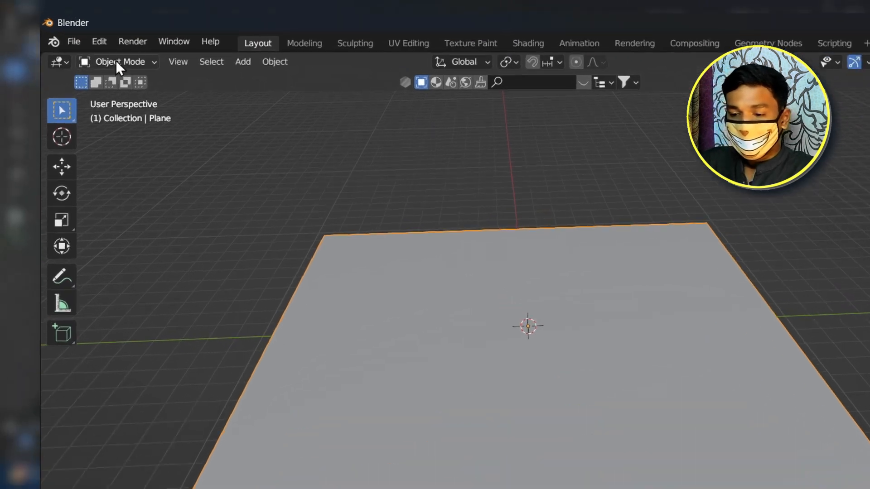
# Step: Subdivide the plane's entire mesh four times in Edit Mode
pyautogui.click(56, 36)
pyautogui.click(58, 61)
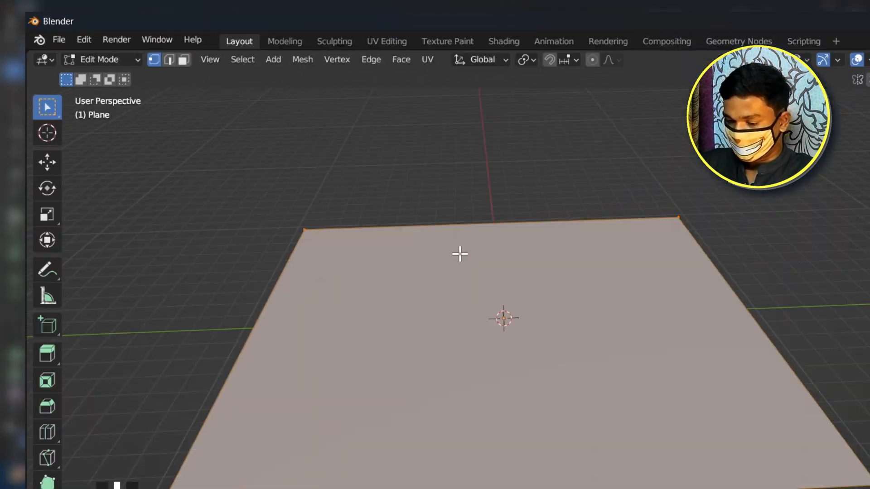
pyautogui.scroll(-5, 460, 254)
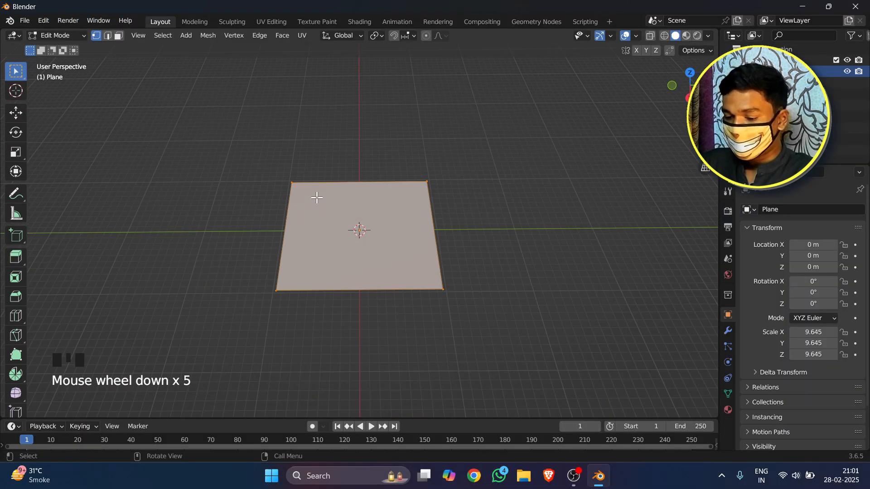
pyautogui.moveTo(446, 271); pyautogui.dragTo(439, 258, button='middle')
pyautogui.moveTo(338, 211); pyautogui.dragTo(367, 237, button='middle')
pyautogui.scroll(2, 367, 237)
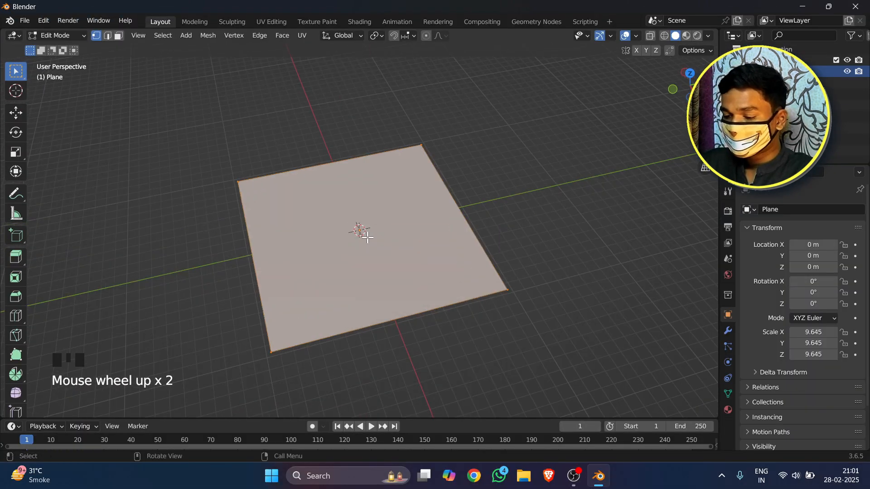
pyautogui.rightClick(344, 215)
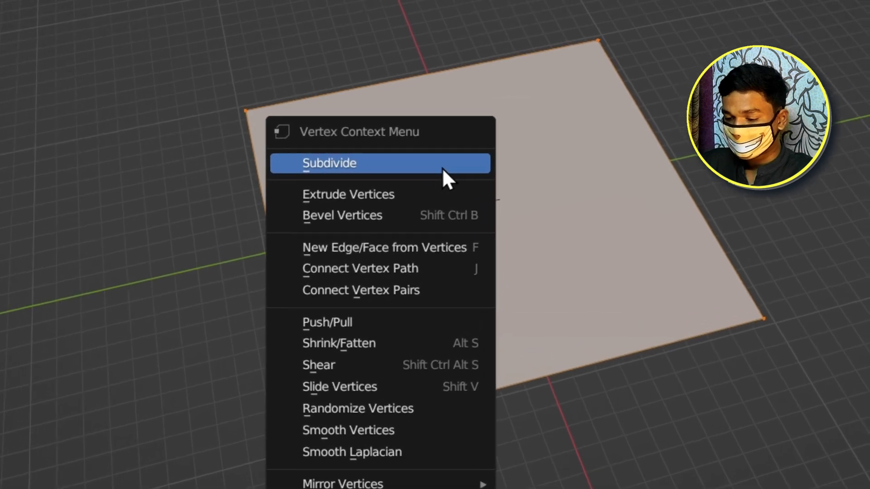
pyautogui.click(340, 211)
pyautogui.click(405, 170)
pyautogui.rightClick(402, 171)
pyautogui.click(400, 171)
pyautogui.rightClick(399, 172)
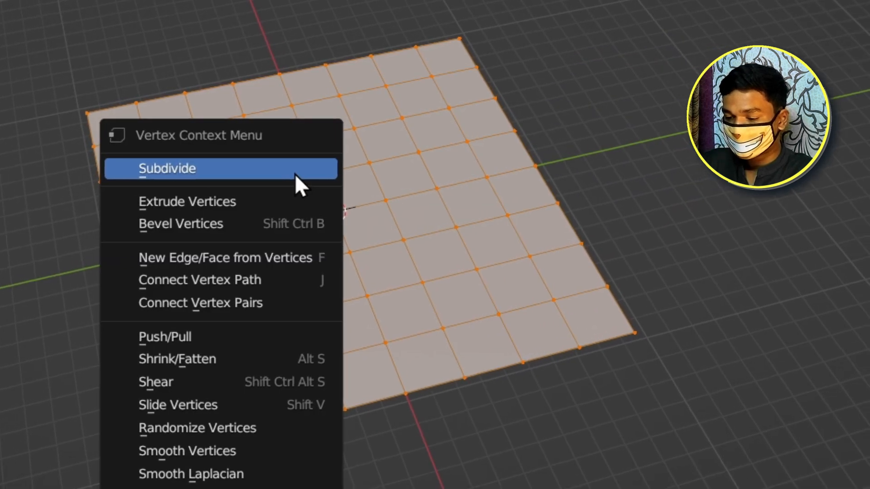
pyautogui.click(395, 172)
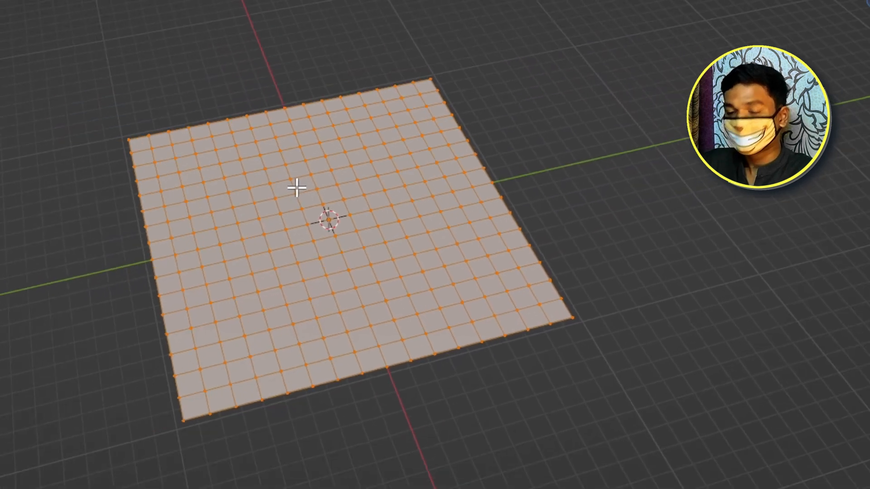
# Step: Subdivide the whole plane once more for a denser grid
pyautogui.scroll(2, 322, 208)
pyautogui.moveTo(352, 195); pyautogui.dragTo(229, 140, button='middle')
pyautogui.rightClick(336, 192)
pyautogui.click(336, 193)
pyautogui.scroll(-4, 334, 190)
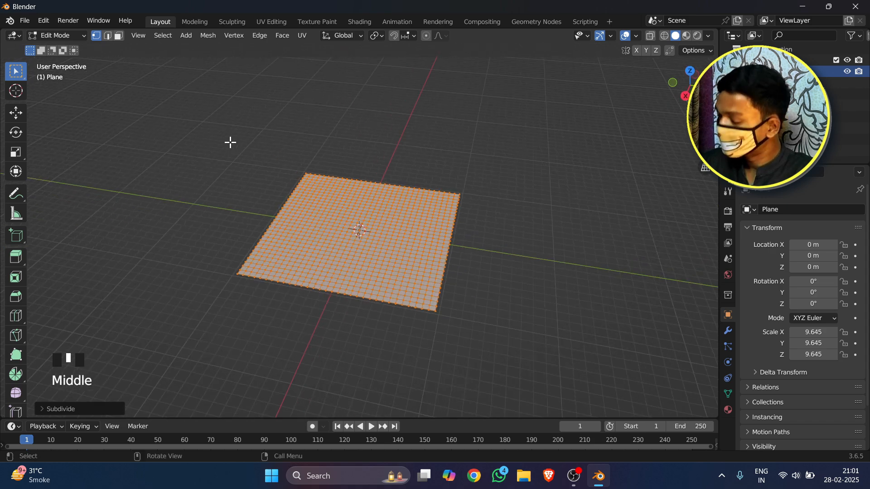
pyautogui.scroll(4, 329, 205)
pyautogui.moveTo(330, 205); pyautogui.dragTo(343, 182, button='middle')
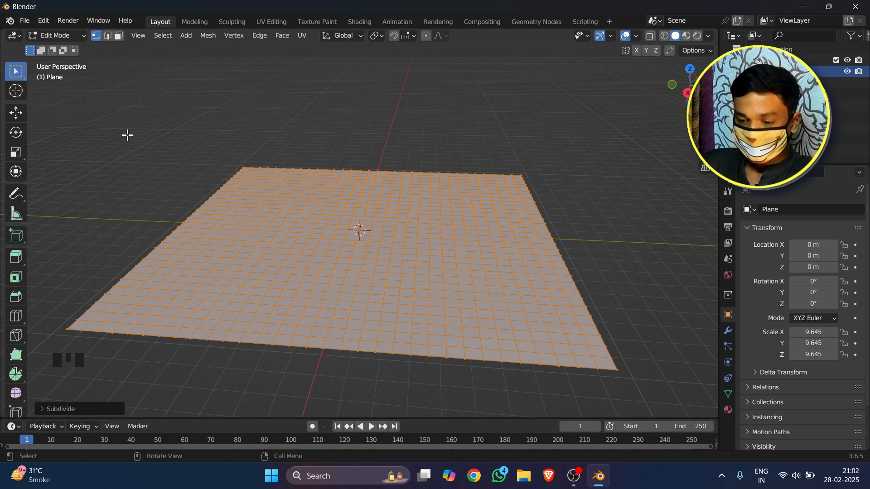
# Step: Switch the subdivided plane to Sculpt Mode
pyautogui.moveTo(352, 208); pyautogui.dragTo(406, 234, button='middle')
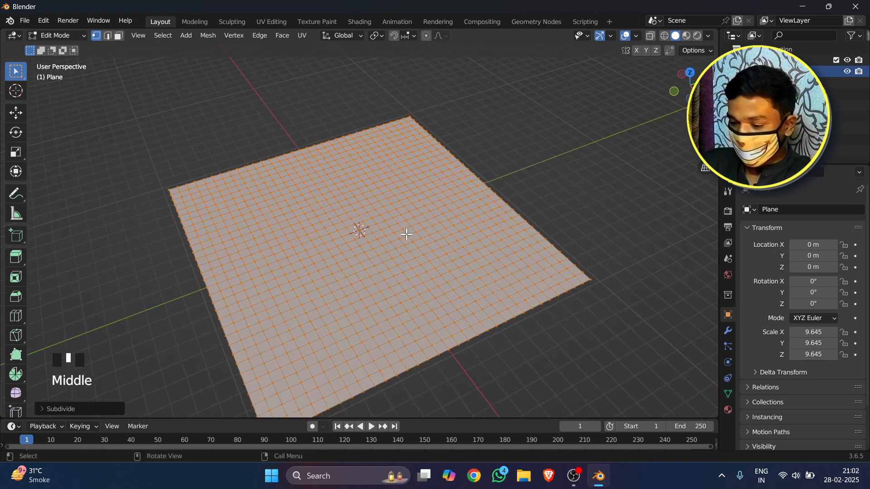
pyautogui.click(70, 38)
pyautogui.click(73, 73)
pyautogui.moveTo(262, 97); pyautogui.dragTo(215, 147, button='middle')
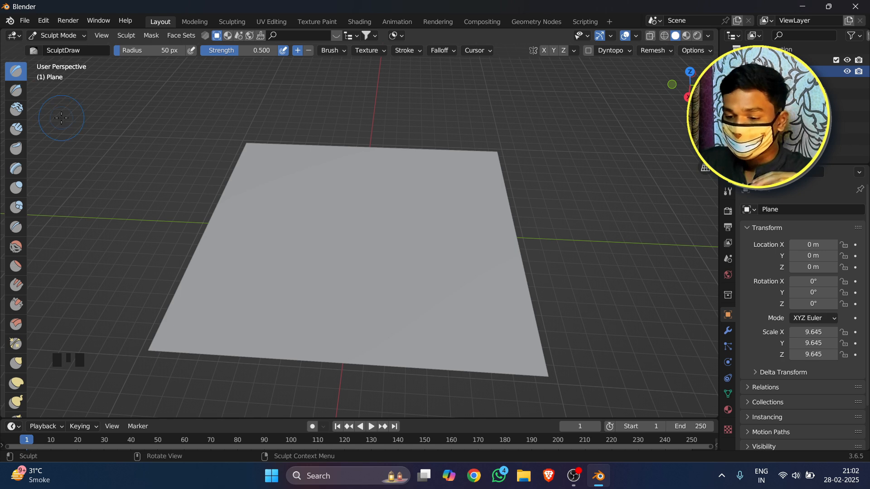
pyautogui.moveTo(63, 97); pyautogui.dragTo(72, 101, button='middle')
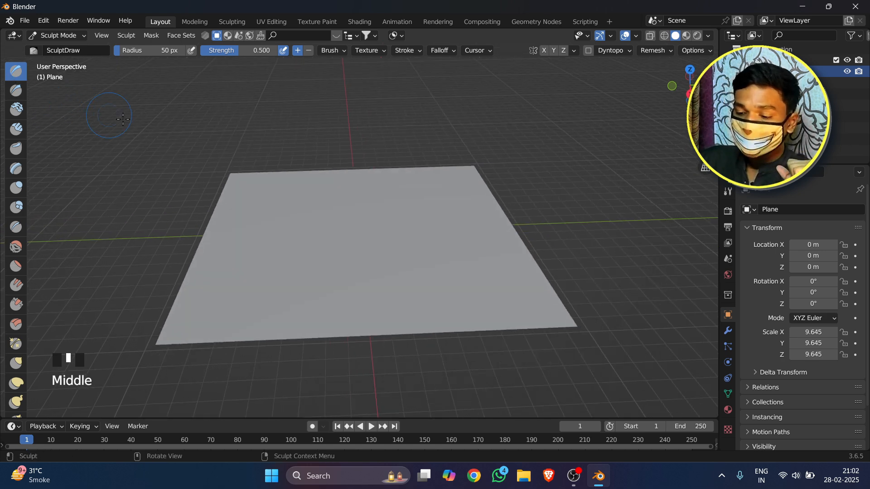
# Step: Try raising the ground near one side of the plane with the Draw brush at 50 px radius
pyautogui.moveTo(265, 214); pyautogui.dragTo(265, 215)
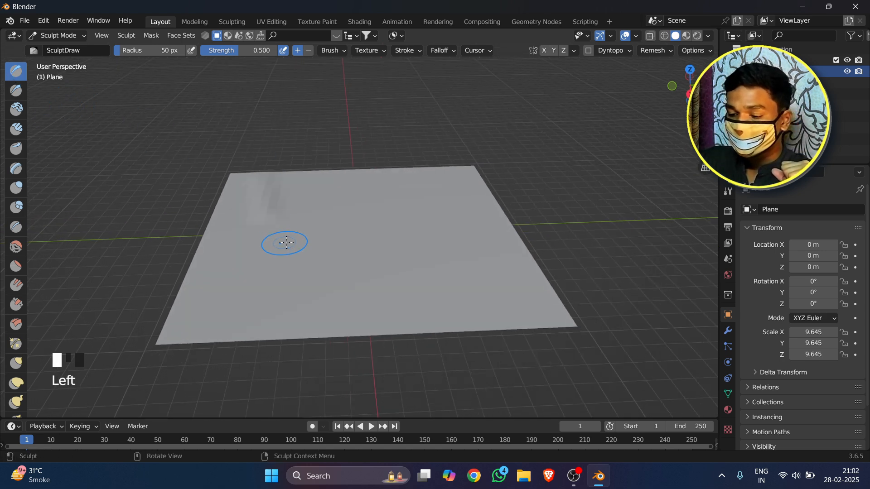
pyautogui.moveTo(287, 242); pyautogui.dragTo(388, 235, button='middle')
pyautogui.scroll(3, 388, 235)
pyautogui.moveTo(252, 271); pyautogui.dragTo(248, 273)
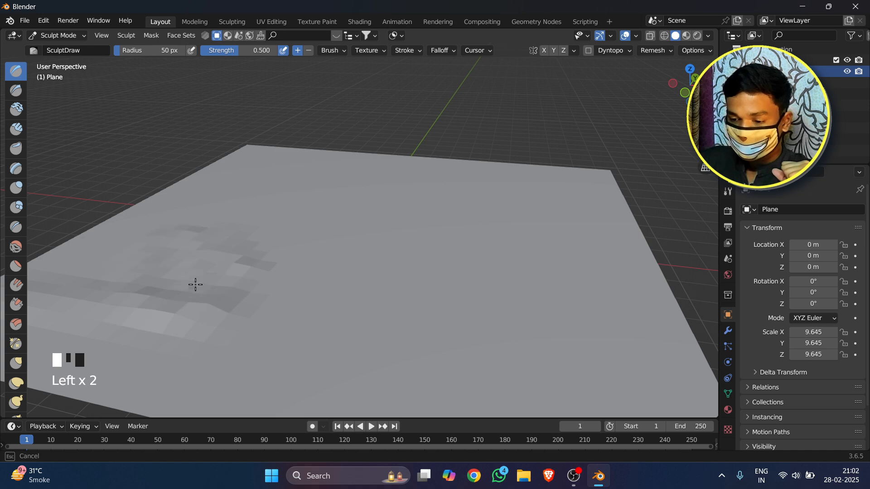
pyautogui.moveTo(148, 309); pyautogui.dragTo(149, 308)
pyautogui.moveTo(149, 308); pyautogui.dragTo(282, 271, button='middle')
pyautogui.scroll(-4, 227, 168)
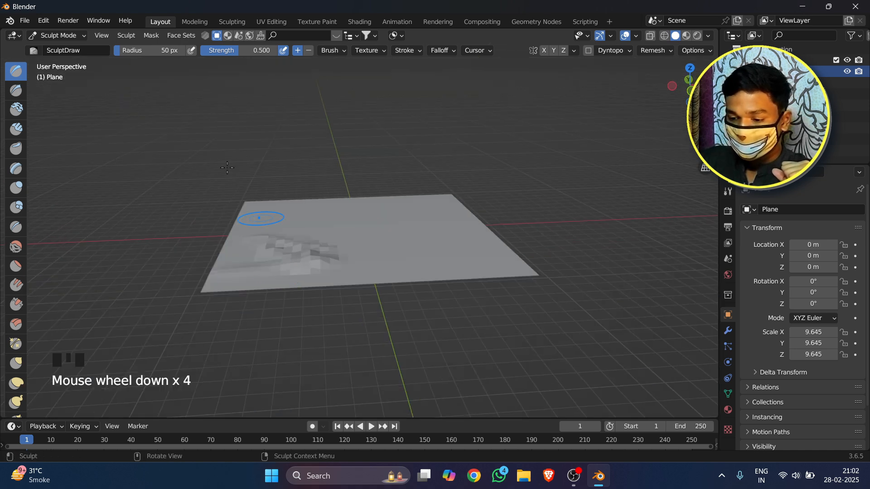
# Step: Set the Draw brush radius to 147 px and raise a broad hill near the plane's edge
pyautogui.moveTo(179, 51); pyautogui.dragTo(213, 51)
pyautogui.moveTo(286, 250)
pyautogui.mouseDown()
pyautogui.moveTo(252, 243)
pyautogui.moveTo(272, 245)
pyautogui.mouseUp()
pyautogui.moveTo(272, 245)
pyautogui.mouseDown(button='middle')
pyautogui.moveTo(310, 262)
pyautogui.moveTo(2, 90)
pyautogui.mouseUp(button='middle')
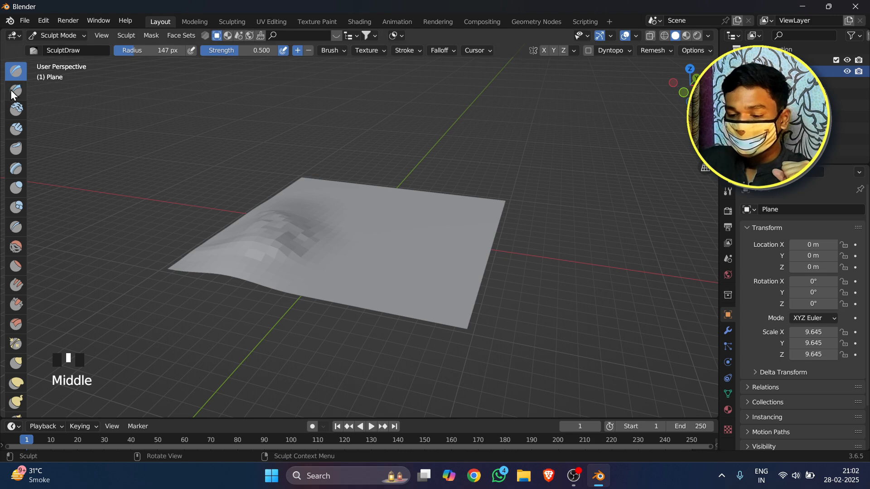
# Step: Choose the Draw Sharp brush and carve a test dent near the middle of the plane
pyautogui.click(15, 92)
pyautogui.moveTo(396, 245); pyautogui.dragTo(352, 260)
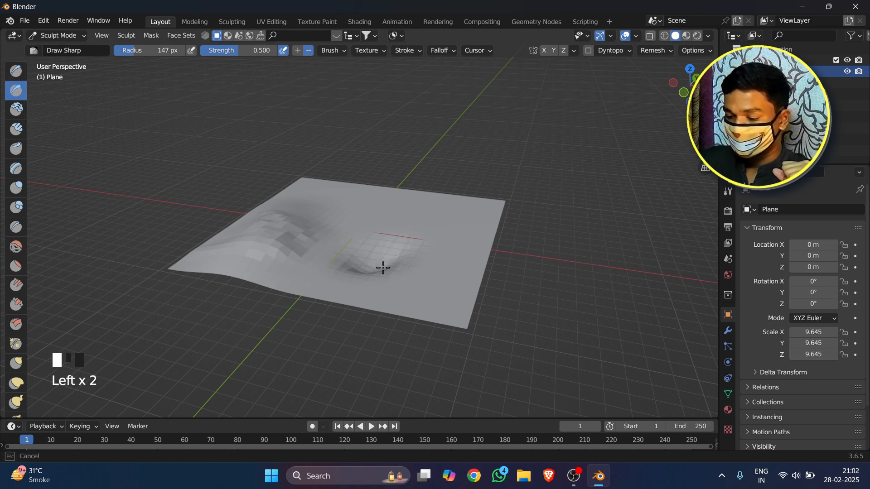
pyautogui.moveTo(383, 268)
pyautogui.mouseDown(button='middle')
pyautogui.moveTo(283, 270)
pyautogui.moveTo(327, 273)
pyautogui.mouseUp(button='middle')
pyautogui.scroll(4, 284, 270)
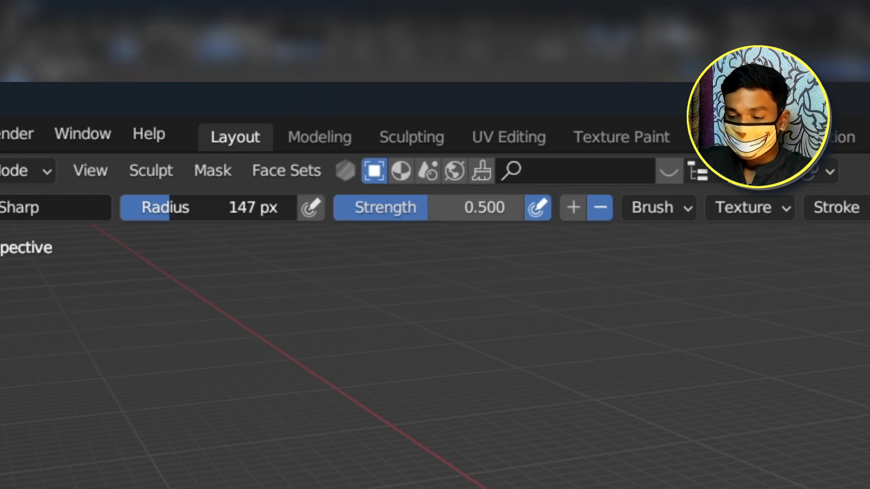
# Step: Set the Draw Sharp brush radius to 119 px and its strength to 1.000
pyautogui.moveTo(169, 211); pyautogui.dragTo(160, 212)
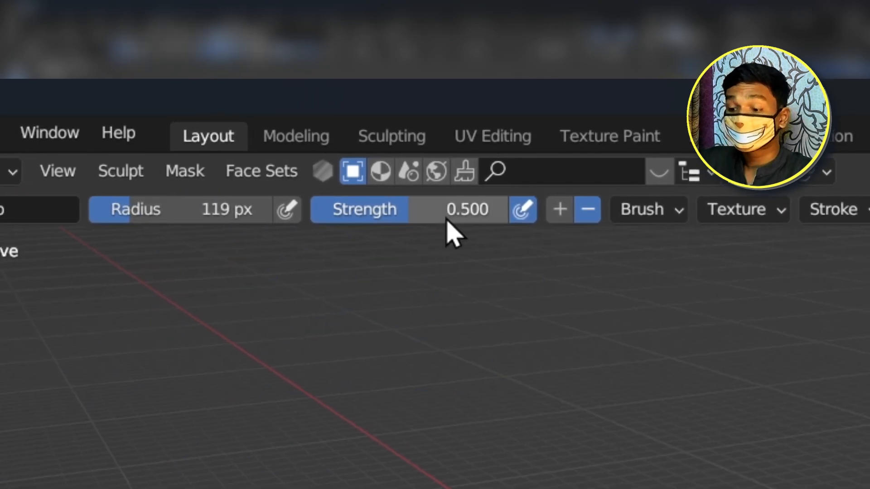
pyautogui.moveTo(408, 212); pyautogui.dragTo(508, 212)
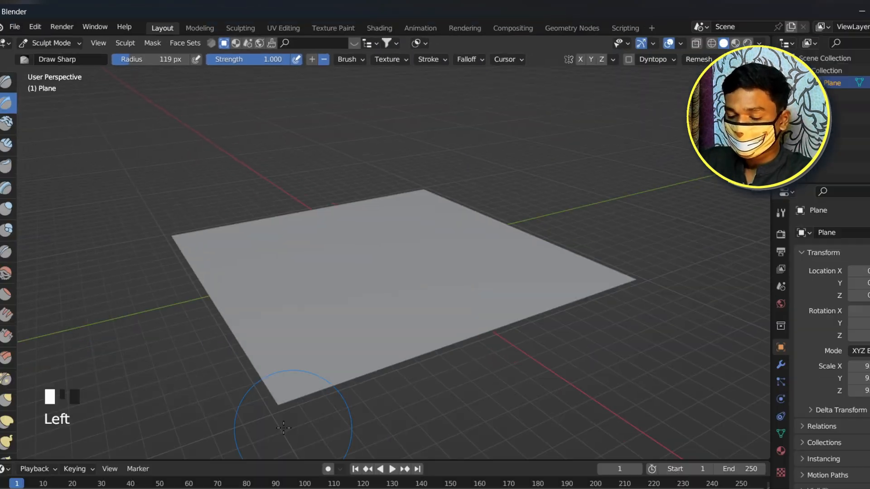
# Step: Try carving grooves across the plane with the Draw Sharp brush at full strength, and undo the strokes
pyautogui.moveTo(246, 261)
pyautogui.mouseDown()
pyautogui.moveTo(241, 226)
pyautogui.moveTo(263, 290)
pyautogui.moveTo(377, 314)
pyautogui.mouseUp()
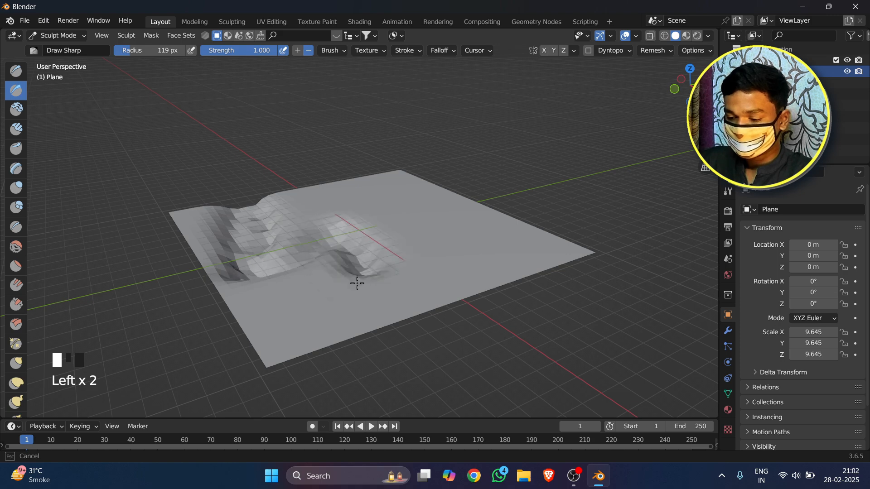
pyautogui.moveTo(357, 283); pyautogui.dragTo(322, 287)
pyautogui.hotkey('ctrl', 'z')
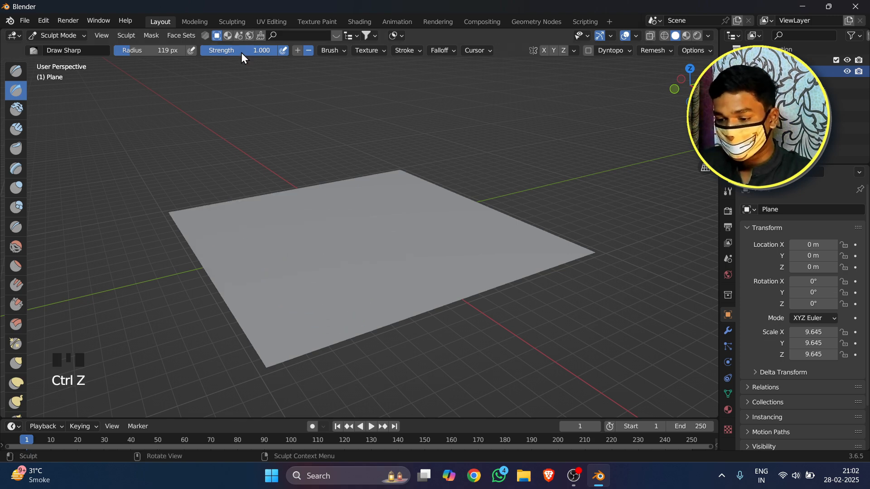
# Step: Test a Draw Sharp stroke on the plane at strength 0.000, and return to Sculpt Mode
pyautogui.moveTo(388, 216); pyautogui.dragTo(328, 226)
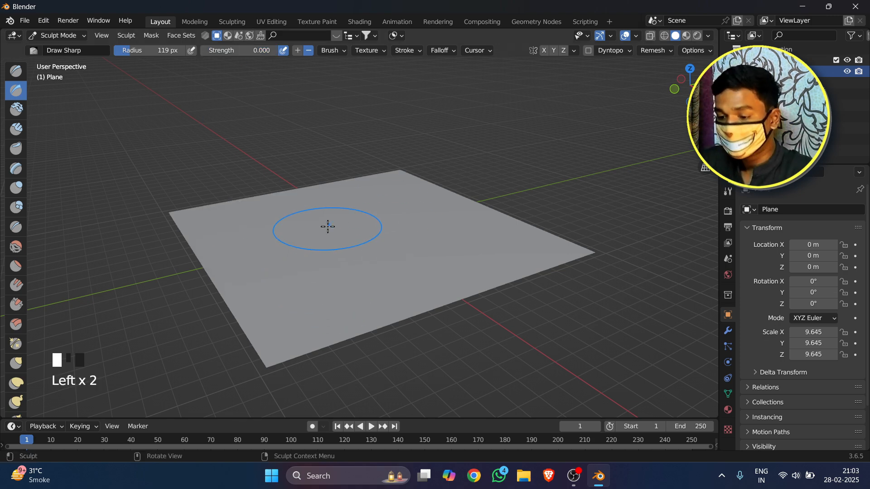
pyautogui.click(57, 36)
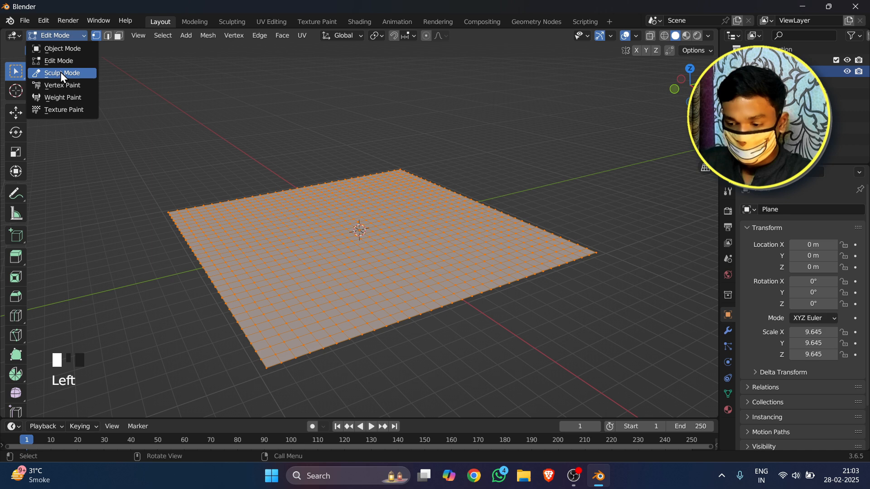
pyautogui.click(61, 74)
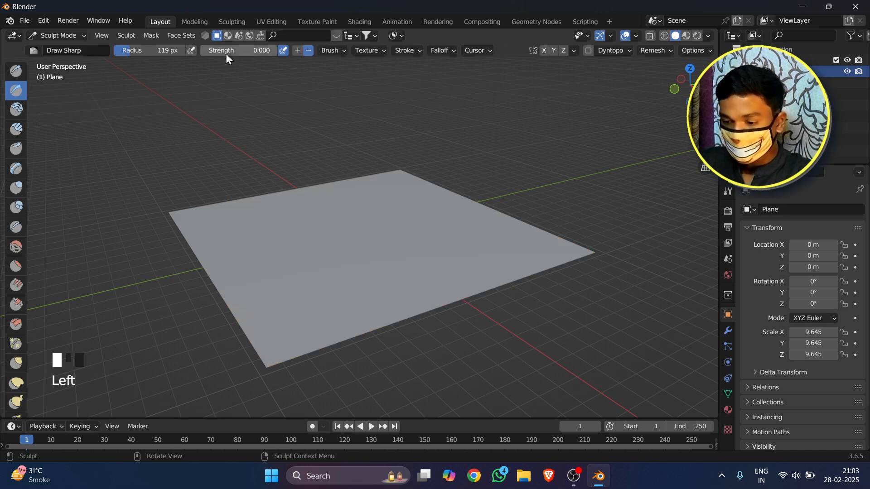
# Step: Raise a broad hill along the plane's far edge and corner with the Draw brush at 119 px radius and 0.500 strength
pyautogui.click(17, 75)
pyautogui.moveTo(213, 213); pyautogui.dragTo(233, 186, button='middle')
pyautogui.scroll(3, 210, 198)
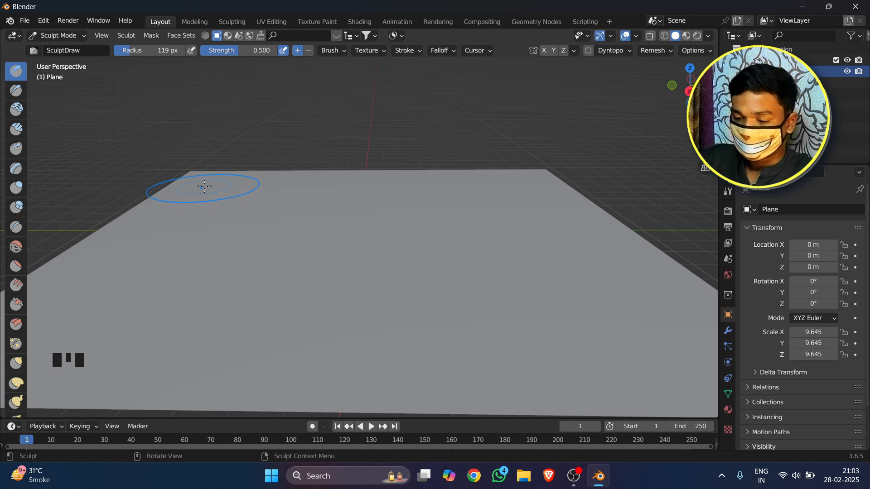
pyautogui.moveTo(205, 186); pyautogui.dragTo(258, 192)
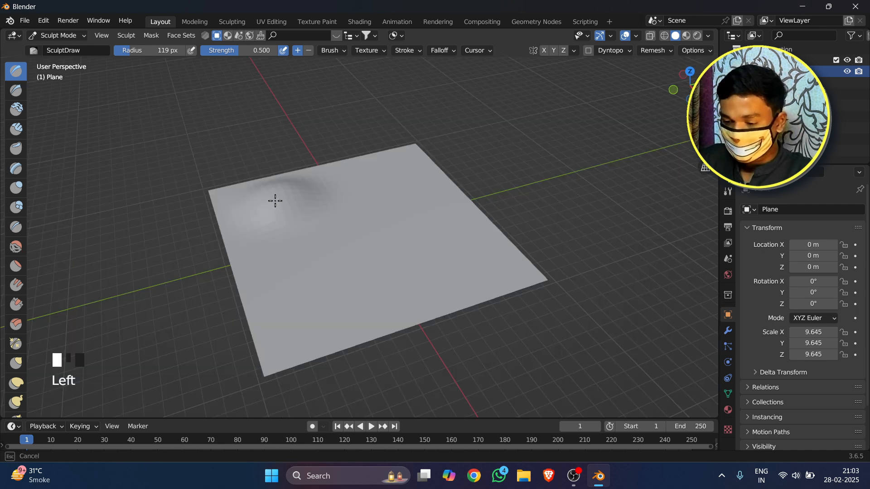
pyautogui.moveTo(274, 199)
pyautogui.mouseDown()
pyautogui.moveTo(296, 188)
pyautogui.moveTo(237, 204)
pyautogui.moveTo(266, 224)
pyautogui.mouseUp()
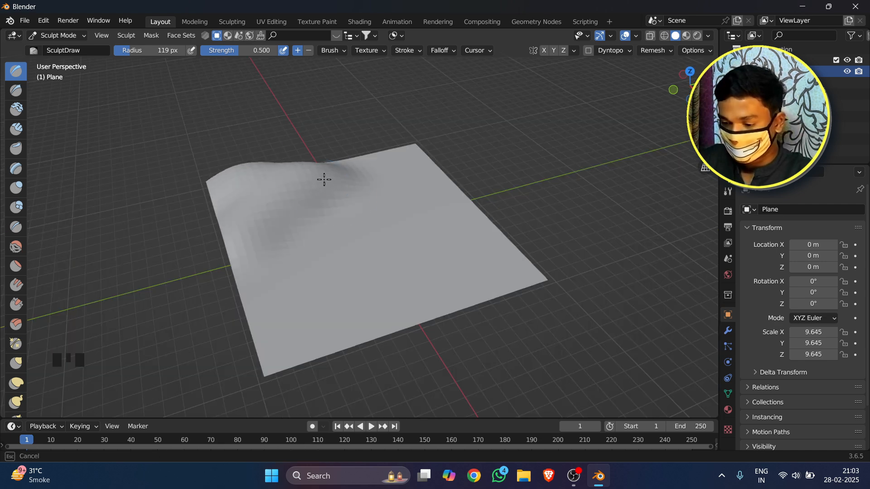
pyautogui.moveTo(324, 179)
pyautogui.mouseDown(button='middle')
pyautogui.moveTo(440, 216)
pyautogui.moveTo(324, 154)
pyautogui.moveTo(460, 230)
pyautogui.moveTo(406, 234)
pyautogui.moveTo(443, 244)
pyautogui.mouseUp(button='middle')
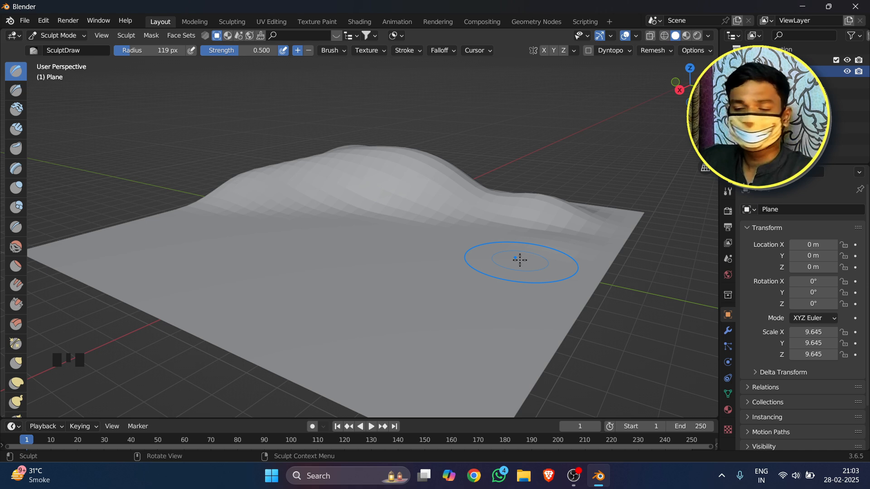
# Step: Build up the hill's outer slope along the plane's side edge with short Draw brush dabs
pyautogui.moveTo(425, 193)
pyautogui.mouseDown(button='middle')
pyautogui.moveTo(429, 205)
pyautogui.moveTo(277, 185)
pyautogui.mouseUp(button='middle')
pyautogui.click(99, 222)
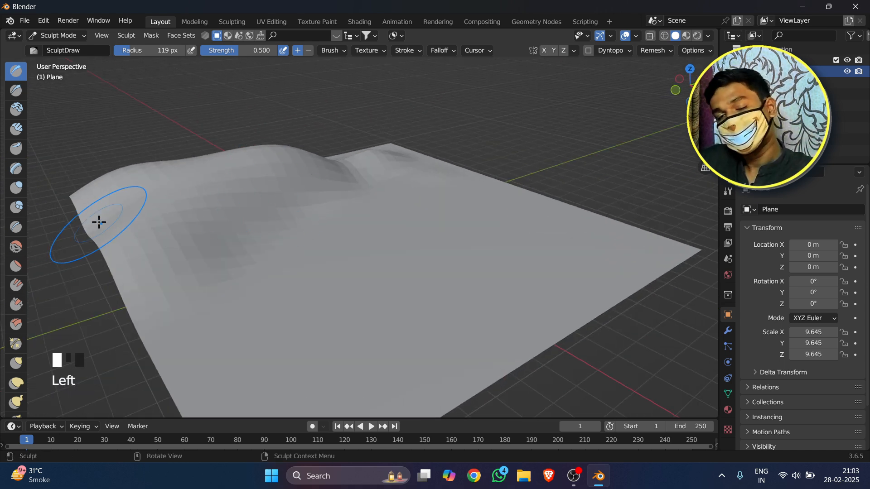
pyautogui.click(98, 221)
pyautogui.click(92, 217)
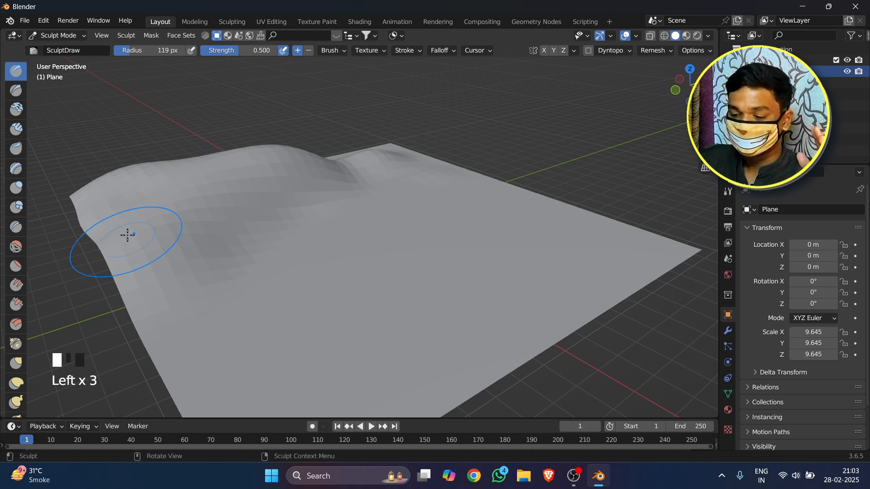
pyautogui.scroll(3, 117, 220)
pyautogui.scroll(-2, 118, 220)
pyautogui.moveTo(132, 220); pyautogui.dragTo(161, 227, button='middle')
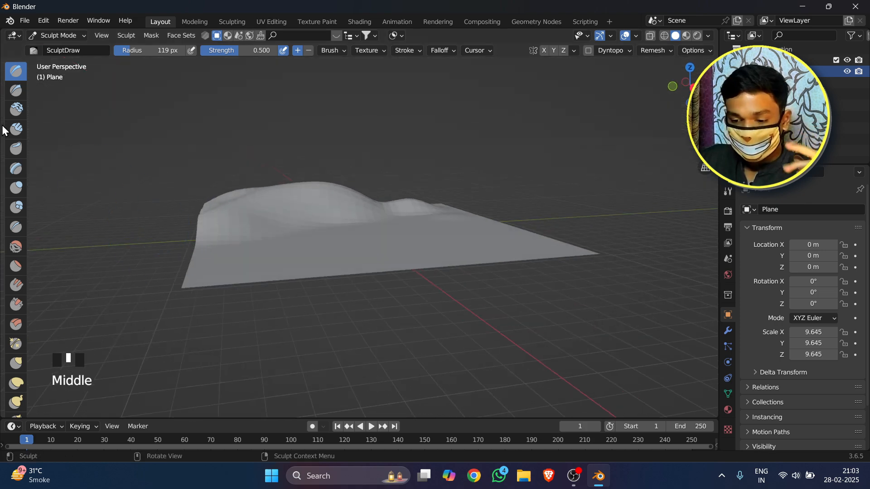
# Step: Carve rough, uneven grooves along the foot of the hill with the Draw Sharp brush at 0.500 strength
pyautogui.click(15, 94)
pyautogui.moveTo(174, 151)
pyautogui.mouseDown(button='middle')
pyautogui.moveTo(200, 189)
pyautogui.moveTo(225, 203)
pyautogui.mouseUp(button='middle')
pyautogui.click(362, 235)
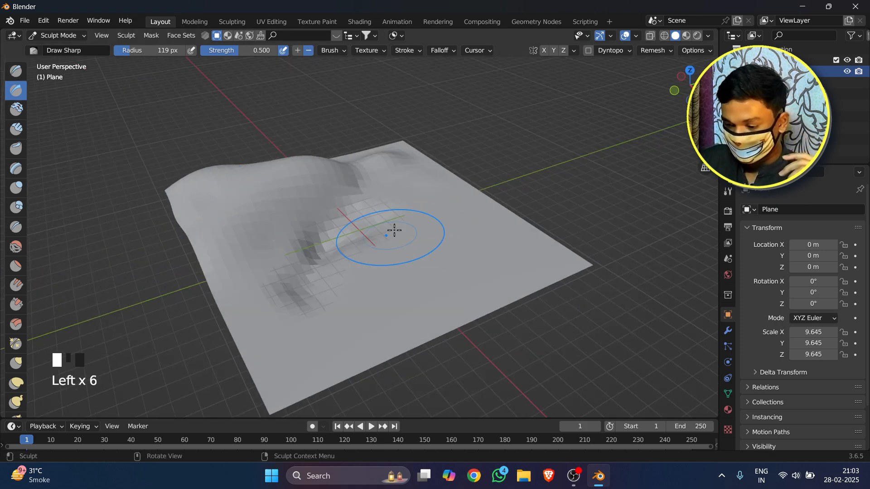
pyautogui.scroll(2, 301, 239)
pyautogui.moveTo(301, 238); pyautogui.dragTo(349, 279, button='middle')
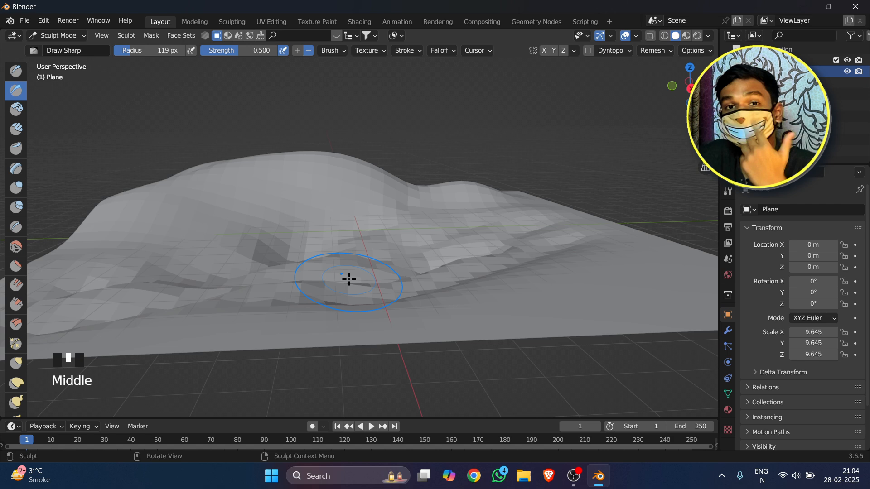
# Step: Return to Object Mode and apply Shade Smooth to the sculpted terrain
pyautogui.click(42, 30)
pyautogui.click(47, 39)
pyautogui.moveTo(111, 110); pyautogui.dragTo(354, 240, button='middle')
pyautogui.scroll(2, 354, 239)
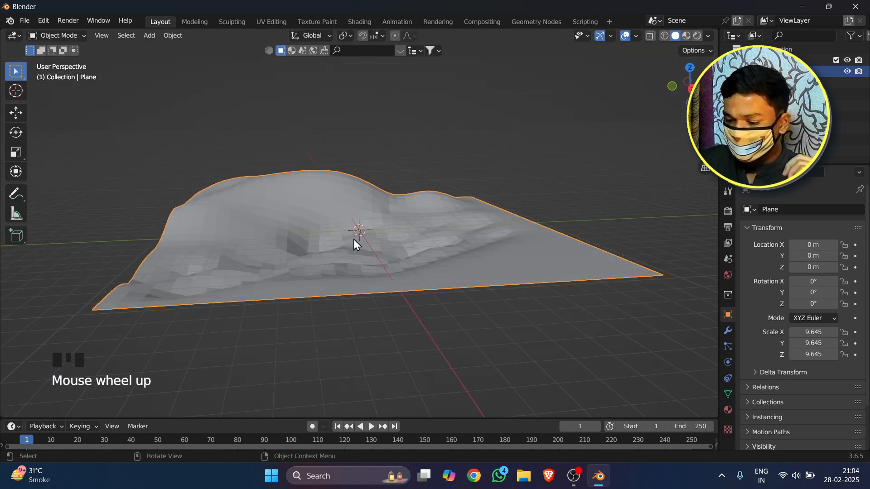
pyautogui.scroll(5, 353, 239)
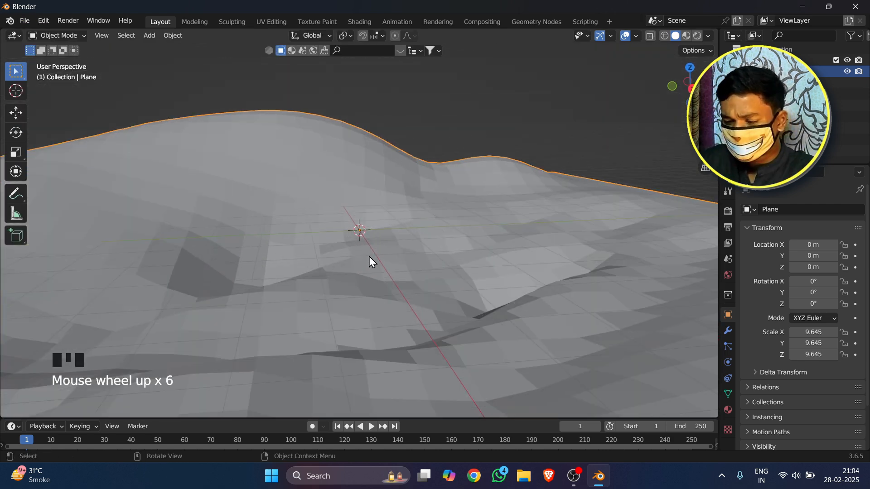
pyautogui.rightClick(330, 215)
pyautogui.click(330, 215)
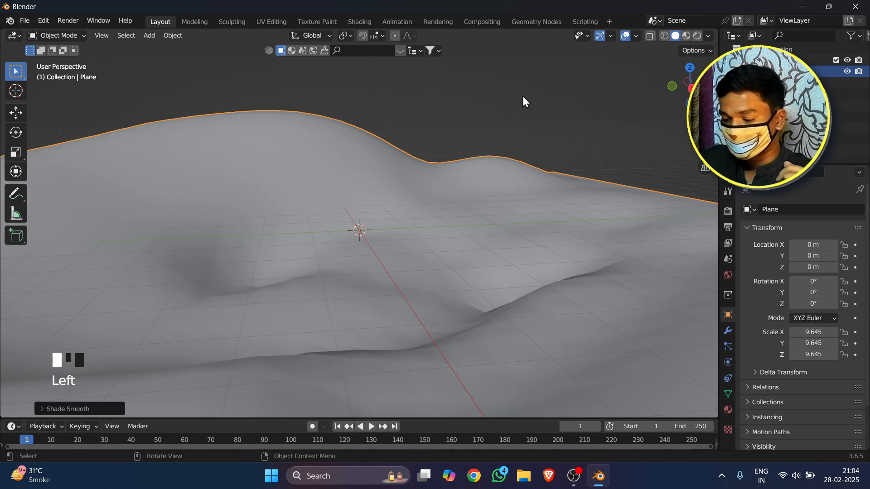
pyautogui.scroll(-5, 522, 175)
pyautogui.moveTo(522, 180); pyautogui.dragTo(453, 208, button='middle')
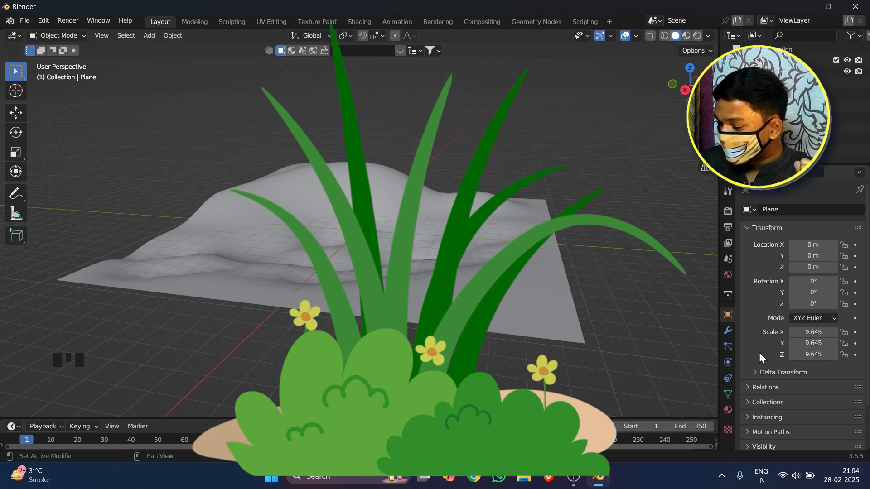
# Step: Add a particle system to the terrain plane and set its type to Hair
pyautogui.click(727, 347)
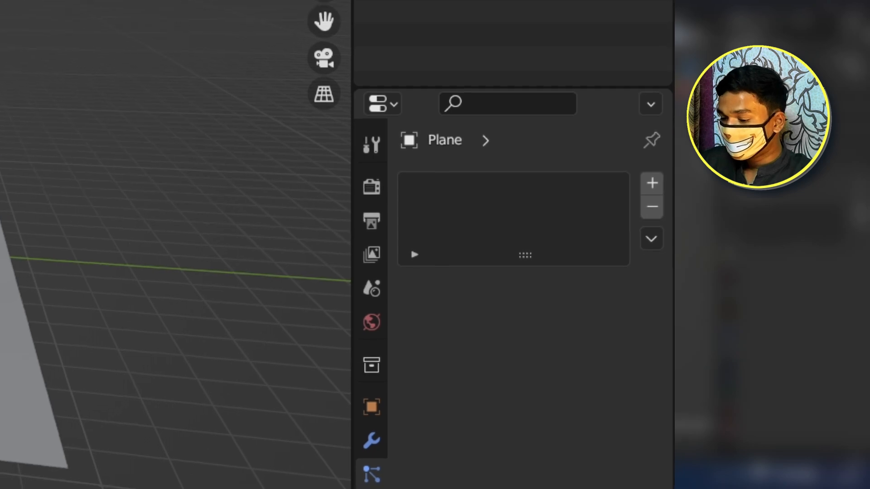
pyautogui.click(652, 183)
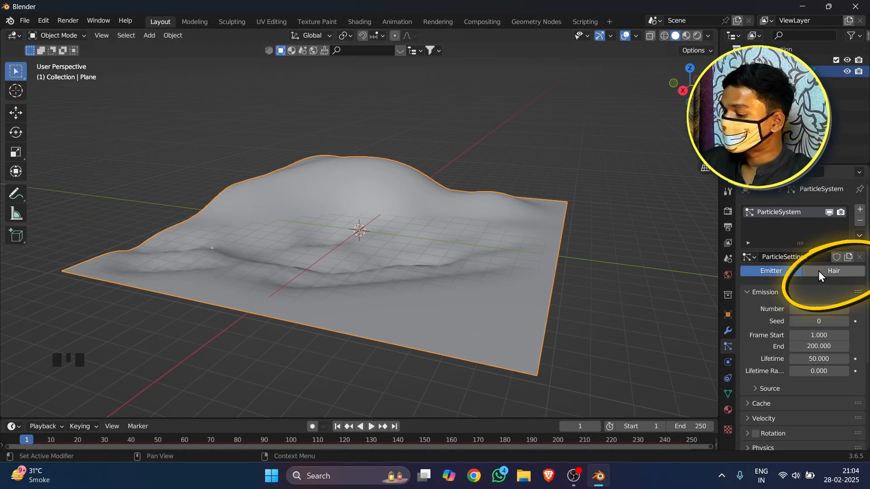
pyautogui.click(818, 271)
# Step: Set the hair emission number to 5000
pyautogui.moveTo(460, 267); pyautogui.dragTo(344, 228, button='middle')
pyautogui.doubleClick(821, 317)
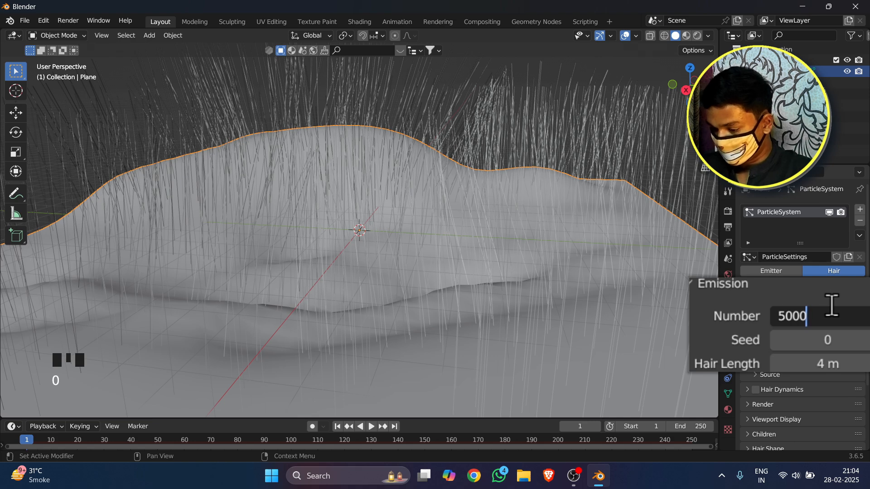
pyautogui.write('5000')
pyautogui.press('Return')
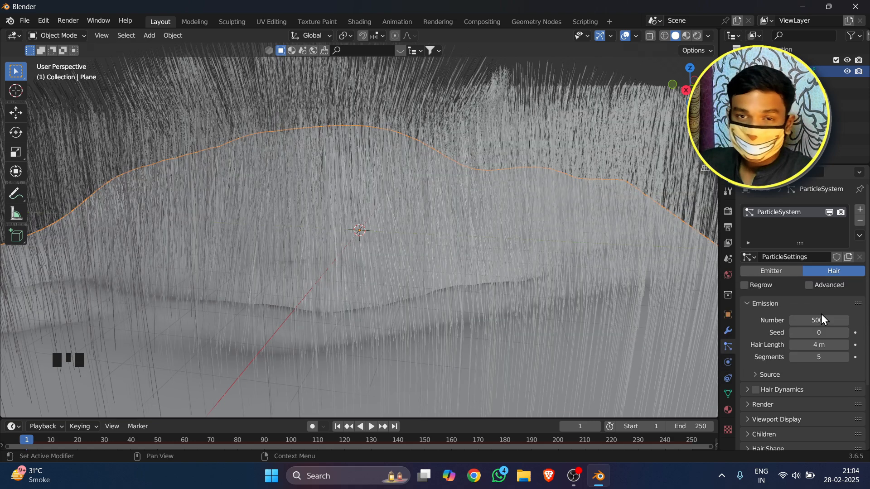
# Step: Shorten the hair length to 0.81 m so the strands suit grass on the terrain
pyautogui.scroll(-4, 478, 293)
pyautogui.moveTo(478, 293); pyautogui.dragTo(453, 281, button='middle')
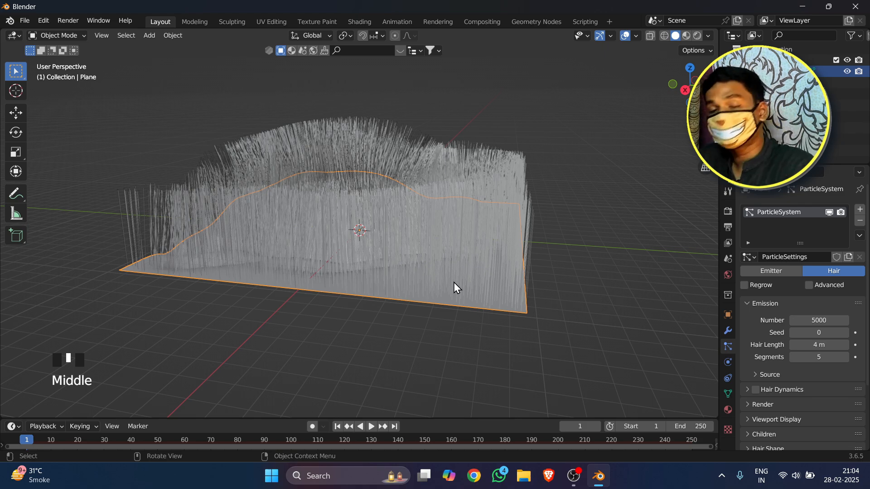
pyautogui.moveTo(453, 283); pyautogui.dragTo(437, 242, button='middle')
pyautogui.scroll(-2, 523, 314)
pyautogui.scroll(2, 448, 276)
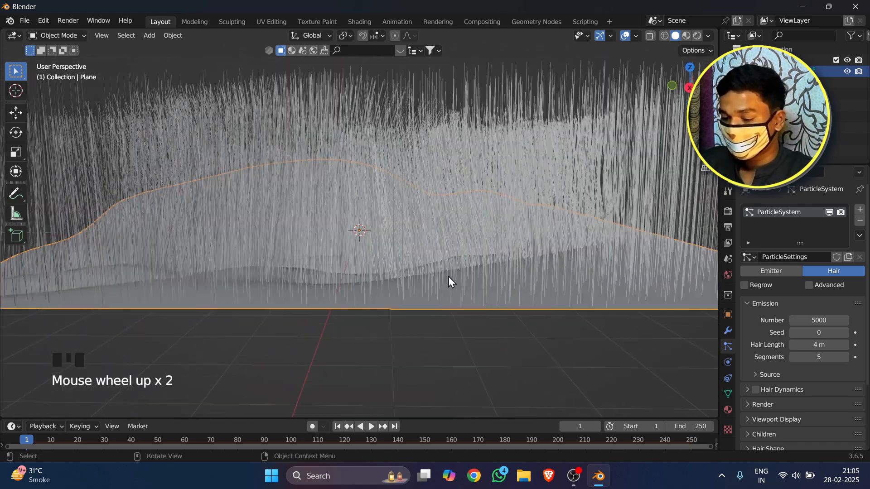
pyautogui.scroll(-4, 433, 283)
pyautogui.moveTo(432, 285); pyautogui.dragTo(424, 287, button='middle')
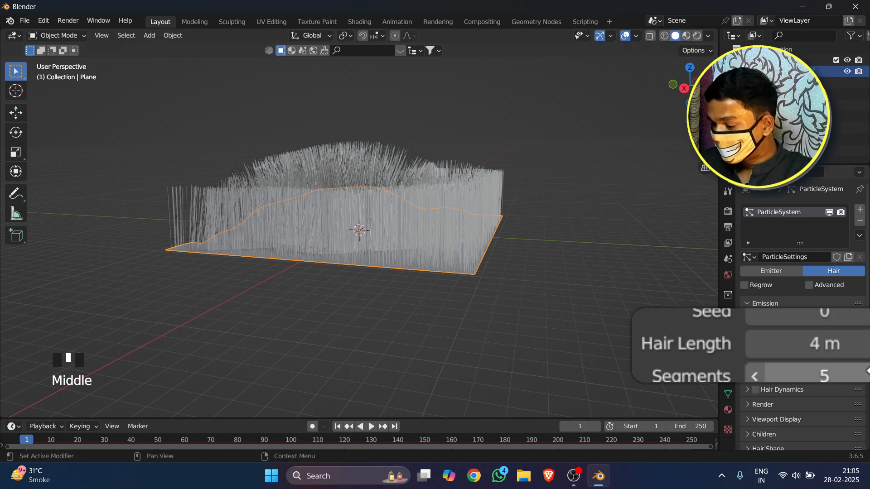
pyautogui.moveTo(819, 345); pyautogui.dragTo(784, 345)
pyautogui.scroll(1, 380, 229)
pyautogui.moveTo(381, 230)
pyautogui.mouseDown(button='middle')
pyautogui.moveTo(391, 227)
pyautogui.moveTo(371, 235)
pyautogui.mouseUp(button='middle')
pyautogui.scroll(1, 390, 227)
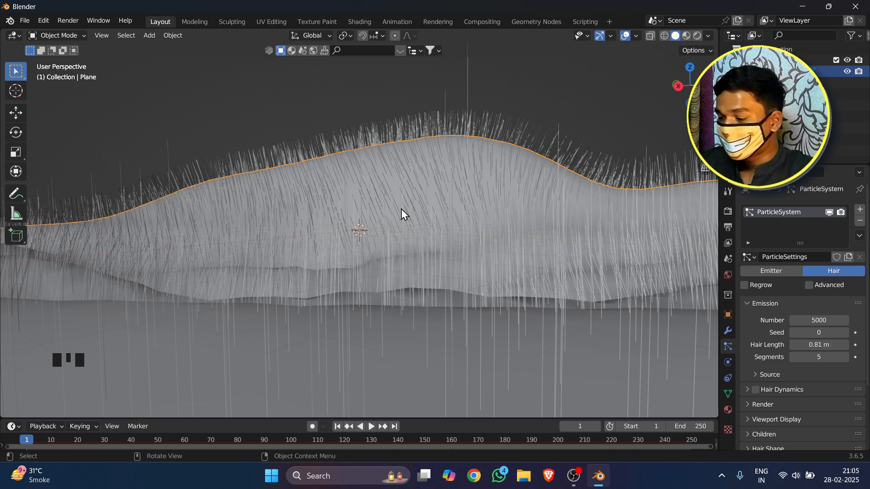
# Step: Set the Eevee render curves shape to Strip, comparing it with Strand on the grass
pyautogui.click(729, 212)
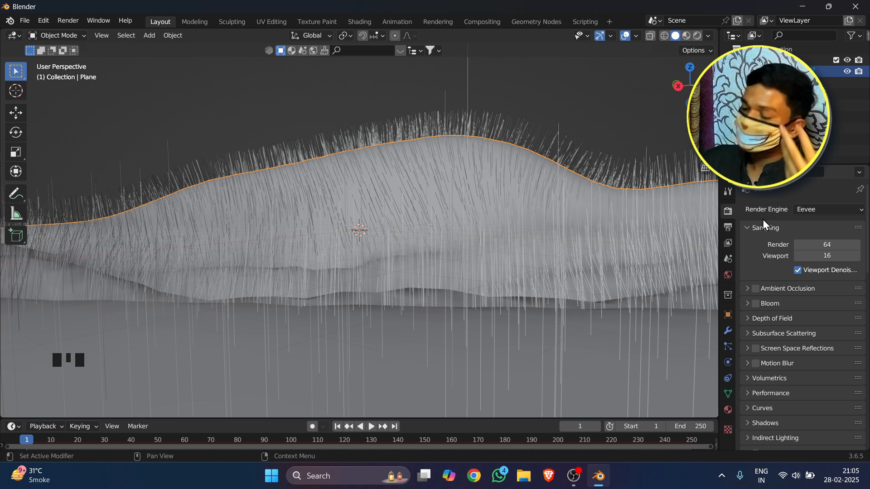
pyautogui.scroll(-10, 779, 254)
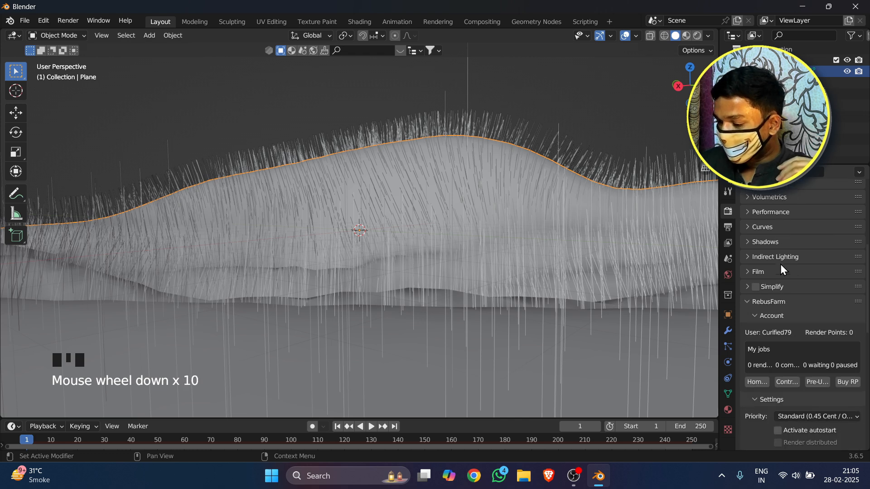
pyautogui.scroll(4, 780, 279)
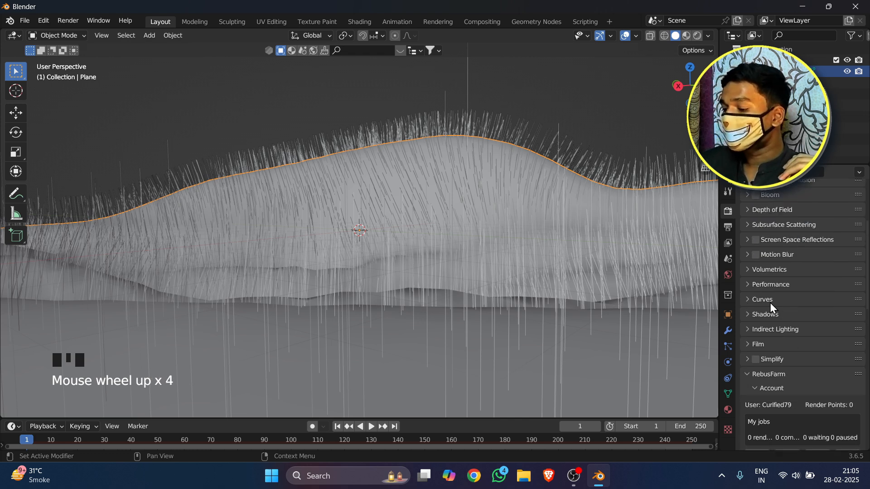
pyautogui.click(770, 301)
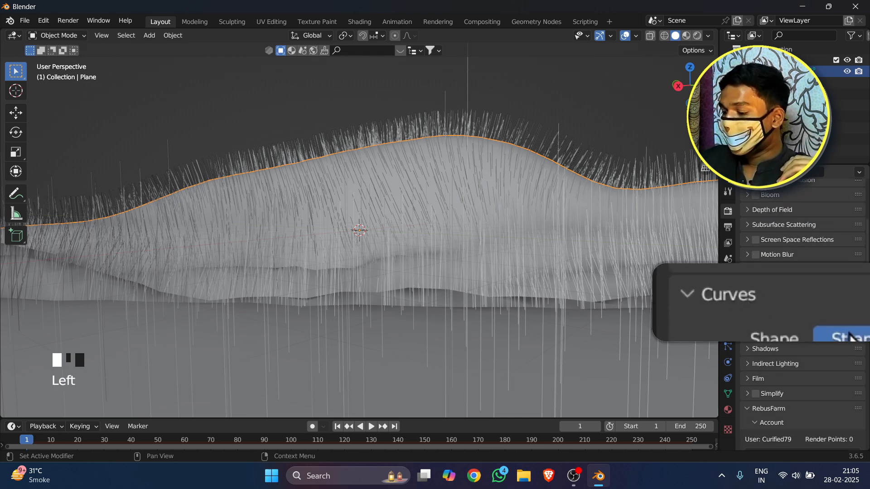
pyautogui.click(842, 316)
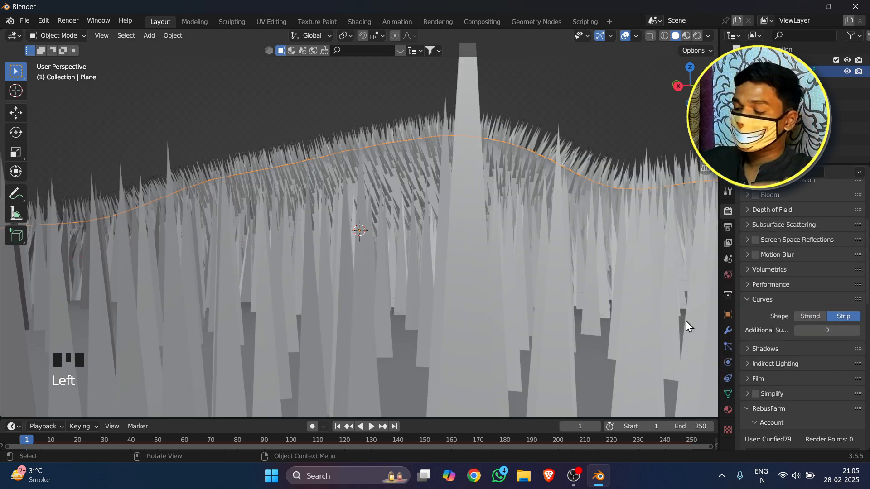
pyautogui.click(811, 317)
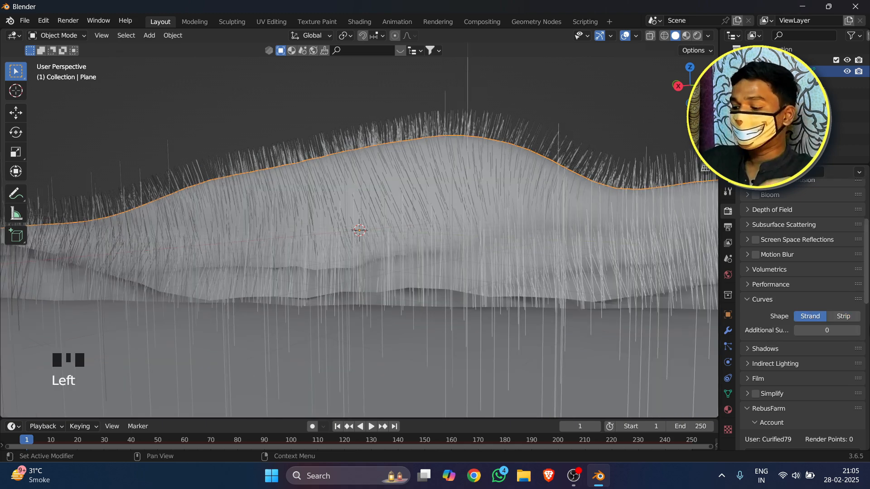
pyautogui.click(847, 316)
pyautogui.moveTo(583, 310); pyautogui.dragTo(706, 319, button='middle')
pyautogui.scroll(-3, 598, 317)
# Step: Set the hair emission segments to 2 for the grass particle system
pyautogui.click(728, 347)
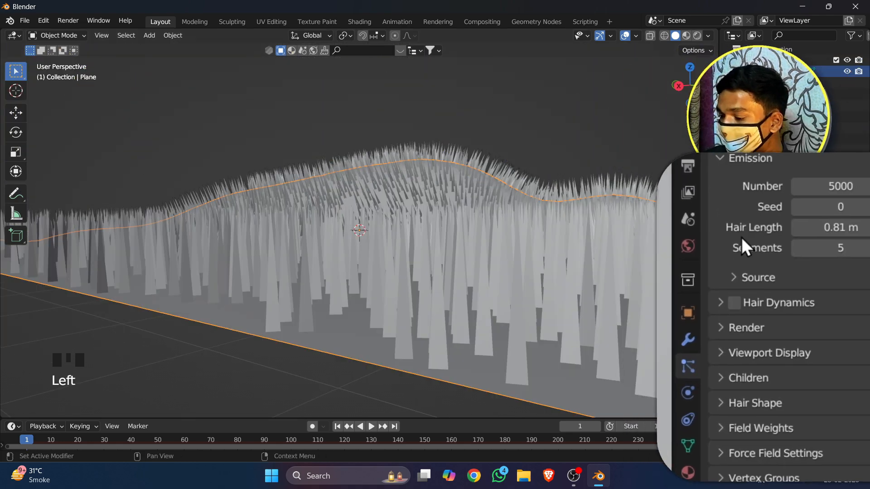
pyautogui.scroll(2, 730, 334)
pyautogui.click(806, 316)
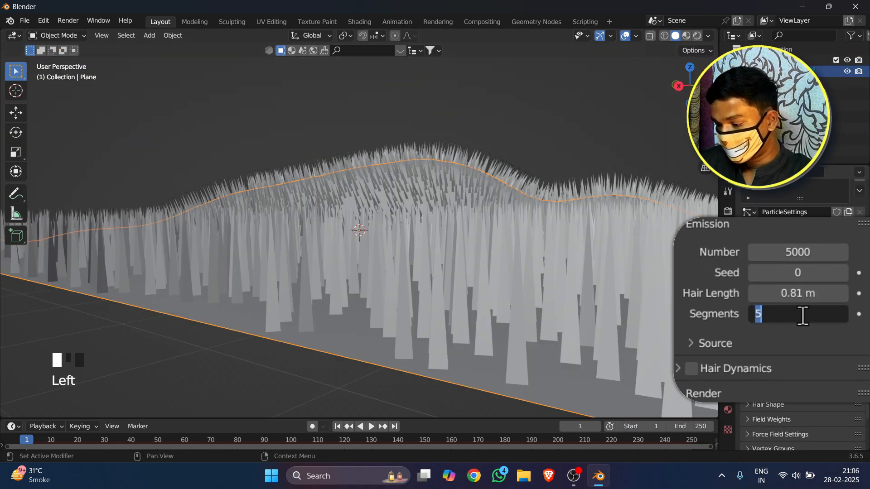
pyautogui.write('2')
pyautogui.press('Return')
pyautogui.moveTo(353, 199); pyautogui.dragTo(282, 189, button='middle')
pyautogui.scroll(-4, 373, 232)
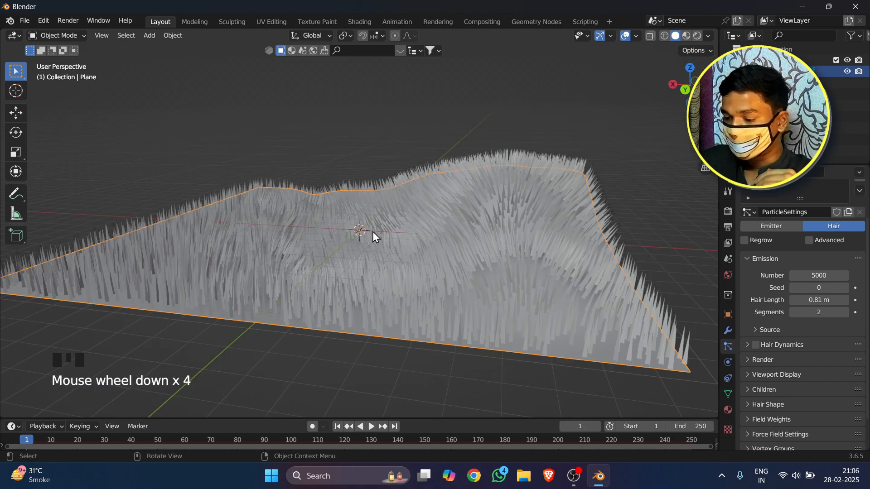
# Step: Examine the two-segment grass strands across the hill from high and low angles
pyautogui.moveTo(372, 232); pyautogui.dragTo(436, 251, button='middle')
pyautogui.scroll(-3, 492, 275)
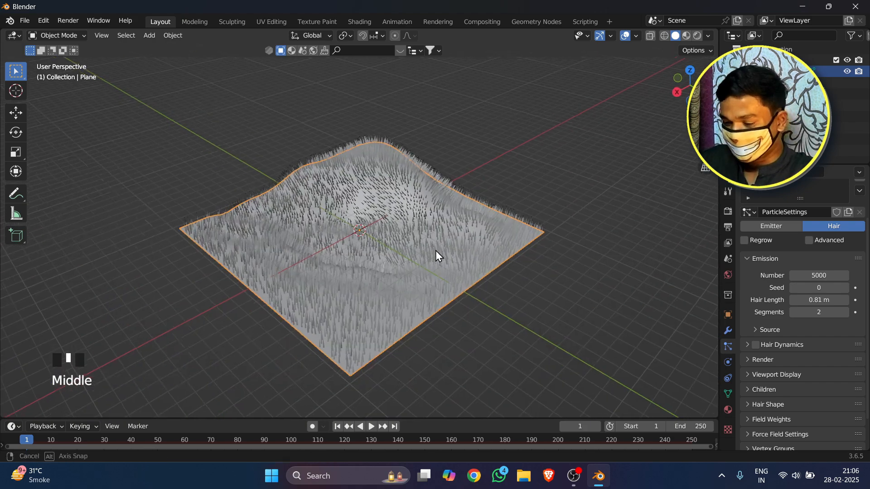
pyautogui.scroll(2, 388, 279)
pyautogui.moveTo(388, 278); pyautogui.dragTo(406, 237, button='middle')
pyautogui.scroll(1, 406, 238)
pyautogui.scroll(-3, 761, 297)
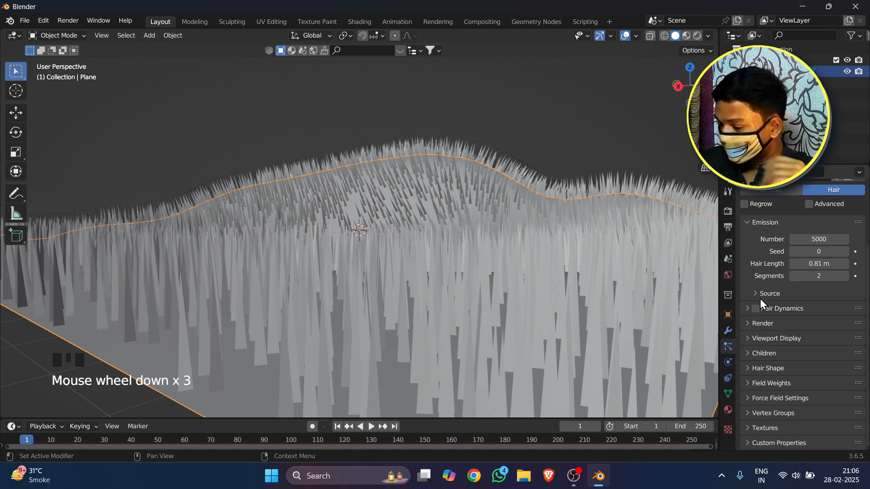
pyautogui.scroll(2, 770, 305)
pyautogui.scroll(-1, 807, 247)
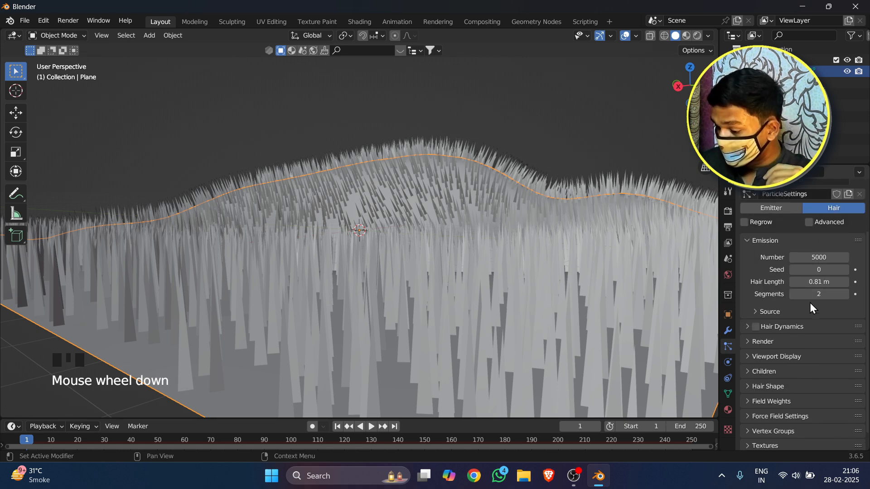
# Step: Set the hair particle system's child particles to Simple and check the denser grass on the terrain
pyautogui.scroll(-5, 790, 315)
pyautogui.click(771, 354)
pyautogui.moveTo(376, 124); pyautogui.dragTo(368, 142, button='middle')
pyautogui.scroll(-1, 368, 142)
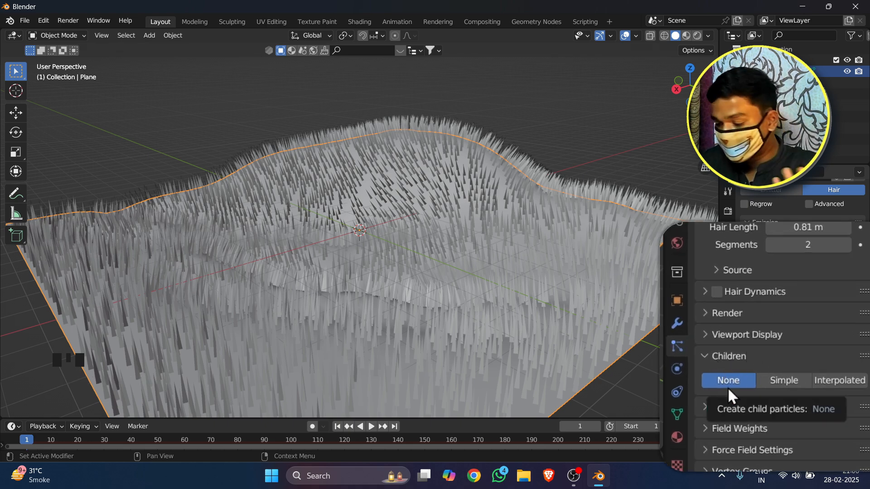
pyautogui.click(807, 368)
pyautogui.scroll(-3, 545, 305)
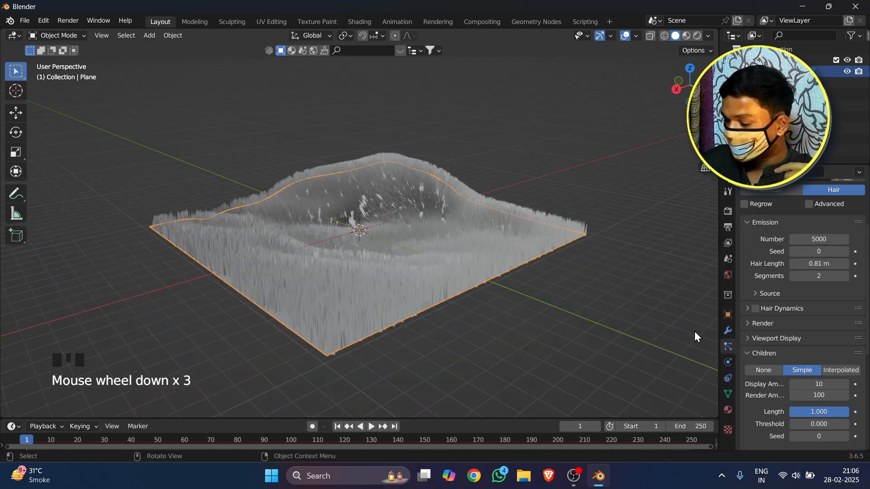
pyautogui.scroll(5, 189, 227)
pyautogui.moveTo(213, 219); pyautogui.dragTo(330, 229, button='middle')
pyautogui.scroll(-8, 751, 355)
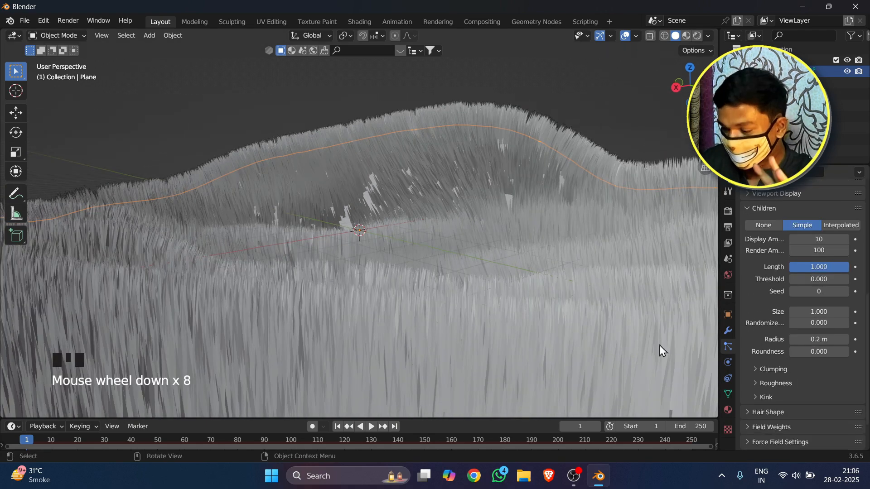
pyautogui.scroll(-2, 497, 276)
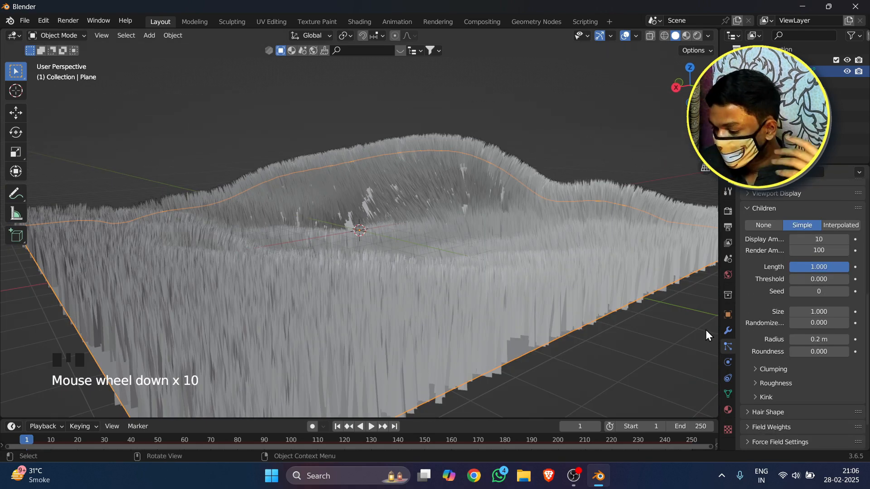
pyautogui.scroll(-1, 495, 321)
pyautogui.moveTo(495, 320); pyautogui.dragTo(501, 320, button='middle')
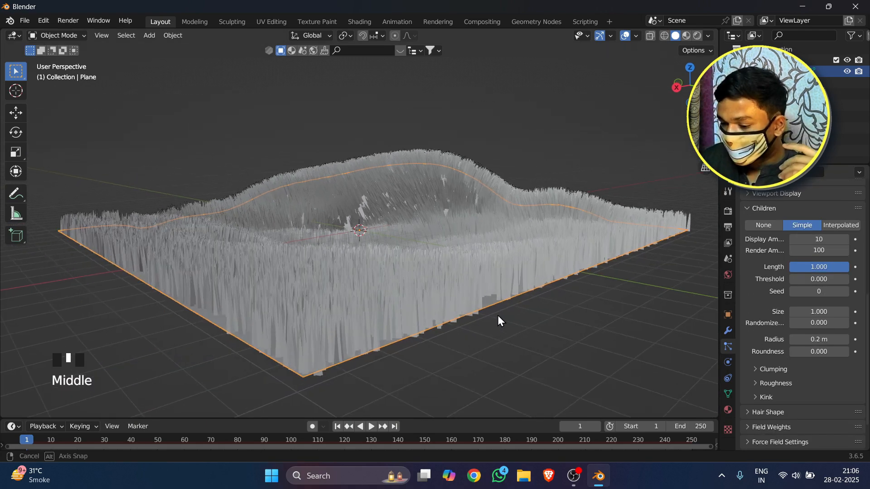
# Step: Set the child hairs' Clump to -0.627 after comparing stronger negative and positive values on the blades
pyautogui.click(785, 371)
pyautogui.moveTo(572, 347); pyautogui.dragTo(466, 273, button='middle')
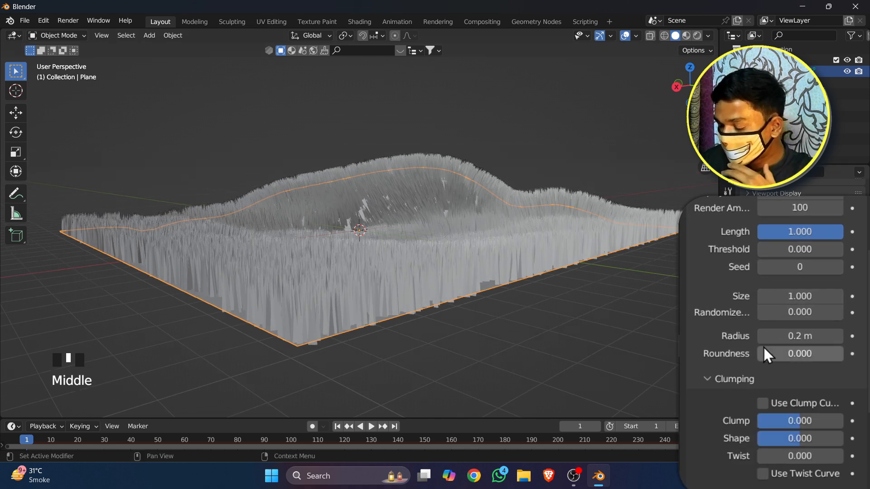
pyautogui.scroll(-3, 763, 346)
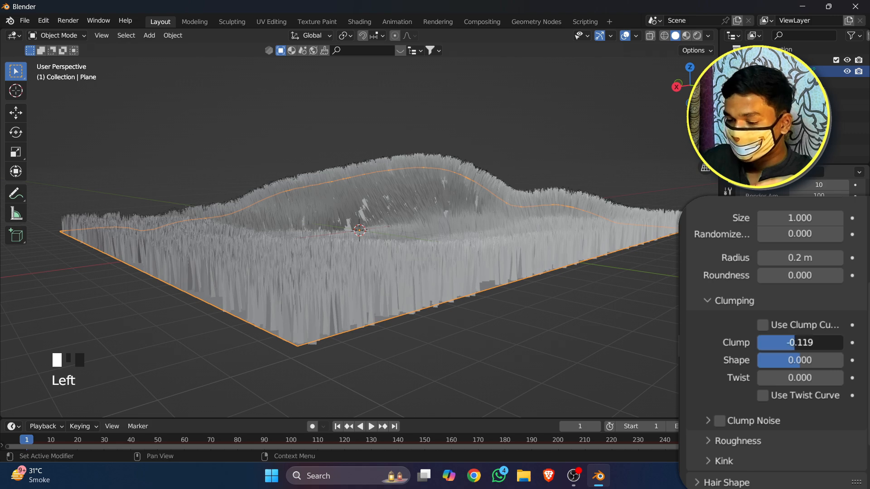
pyautogui.moveTo(795, 343)
pyautogui.mouseDown()
pyautogui.moveTo(778, 342)
pyautogui.moveTo(834, 342)
pyautogui.moveTo(800, 342)
pyautogui.mouseUp()
pyautogui.scroll(3, 561, 186)
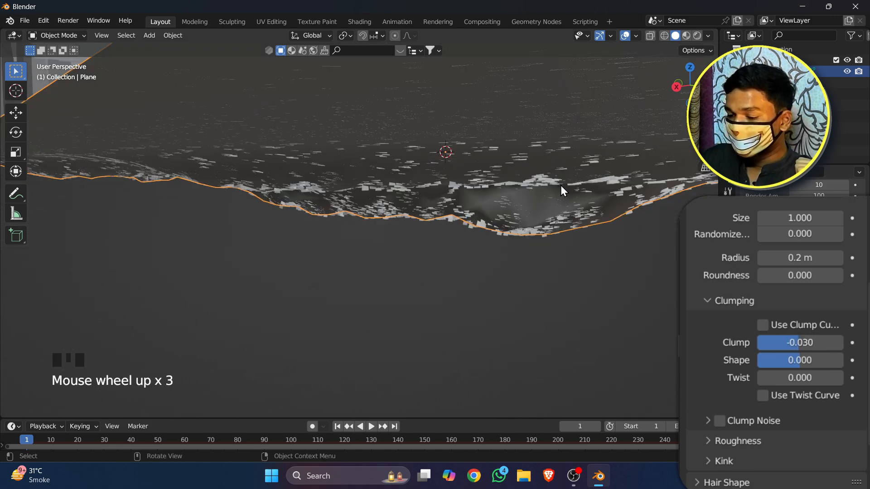
pyautogui.moveTo(561, 186); pyautogui.dragTo(547, 194, button='middle')
pyautogui.scroll(-1, 552, 190)
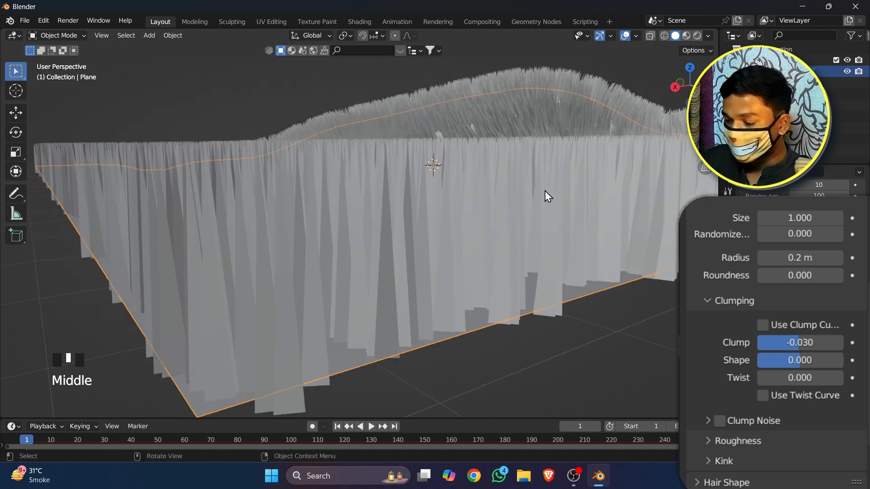
pyautogui.moveTo(812, 346); pyautogui.dragTo(768, 347)
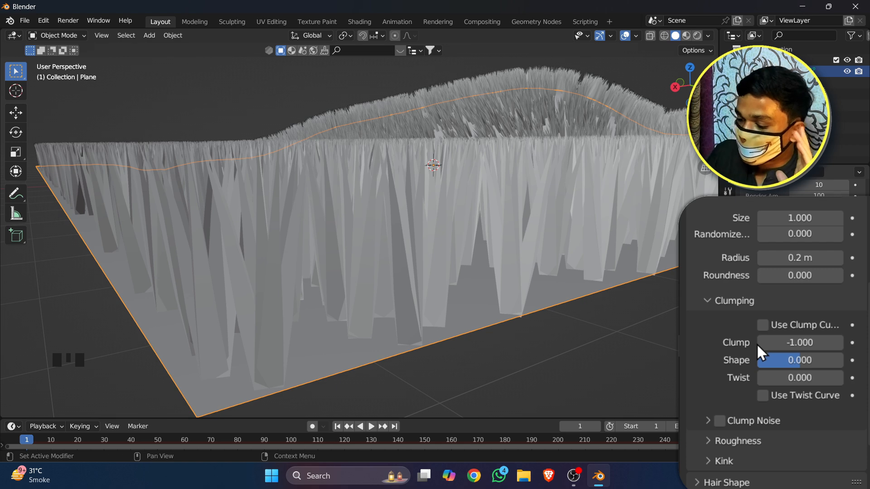
pyautogui.moveTo(756, 343); pyautogui.dragTo(830, 344)
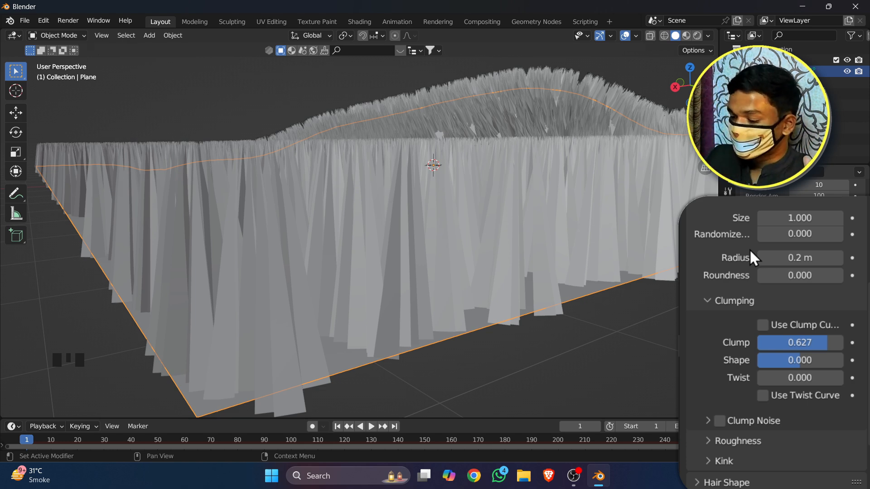
pyautogui.moveTo(803, 344); pyautogui.dragTo(540, 296)
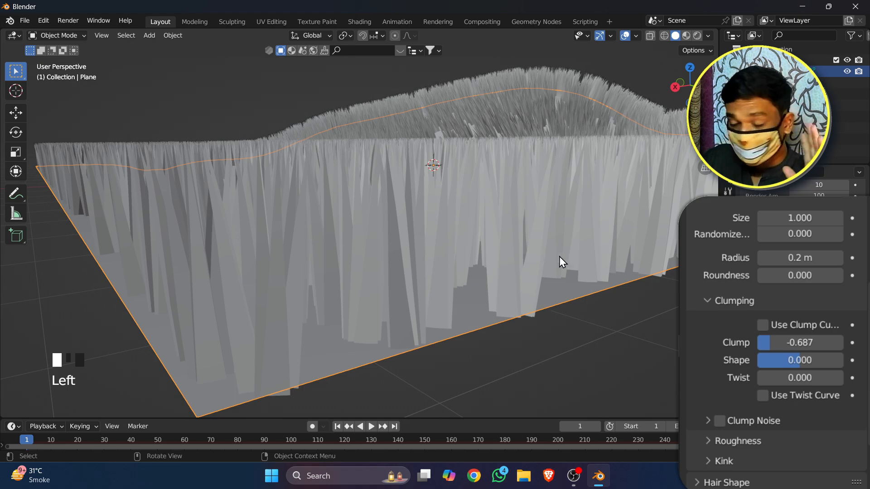
pyautogui.moveTo(776, 339); pyautogui.dragTo(779, 339)
# Step: Examine the clumped grass over the whole terrain from near and far
pyautogui.middleClick(538, 361)
pyautogui.scroll(-3, 496, 349)
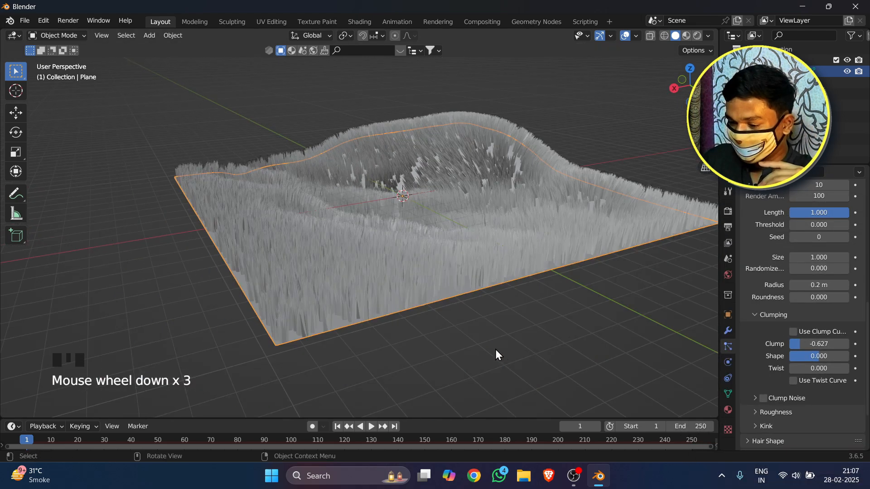
pyautogui.scroll(2, 444, 374)
pyautogui.moveTo(444, 373); pyautogui.dragTo(635, 358, button='middle')
pyautogui.scroll(-5, 757, 375)
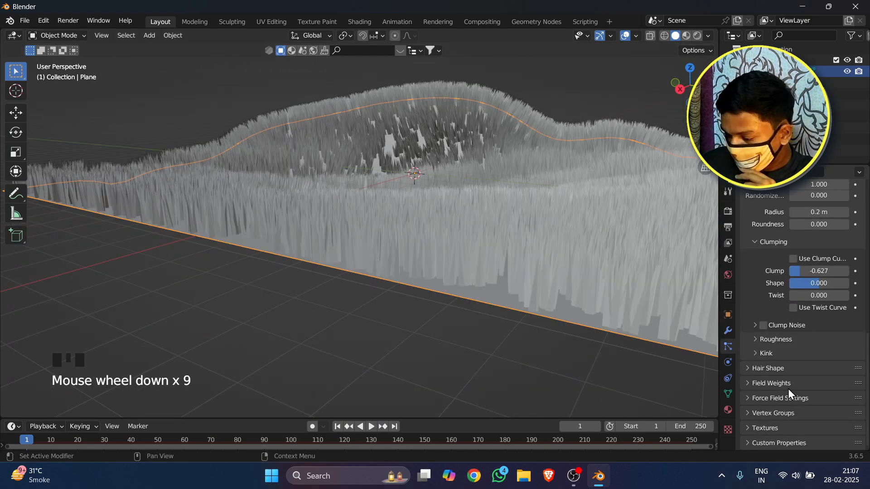
pyautogui.scroll(-5, 787, 388)
pyautogui.moveTo(493, 215); pyautogui.dragTo(474, 229, button='middle')
pyautogui.scroll(-4, 471, 233)
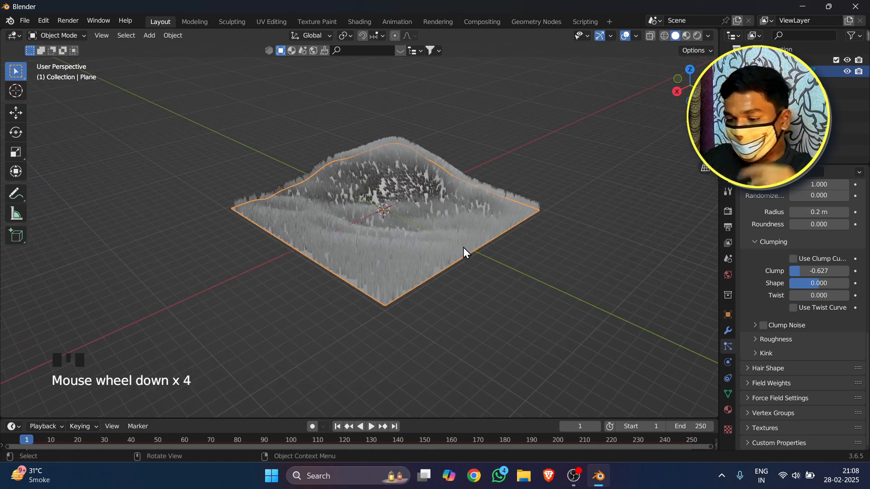
# Step: Enlarge the timeline area and look up the test_1 reference image in File Explorer's Grass tut folder, returning to Blender
pyautogui.moveTo(456, 417); pyautogui.dragTo(361, 276)
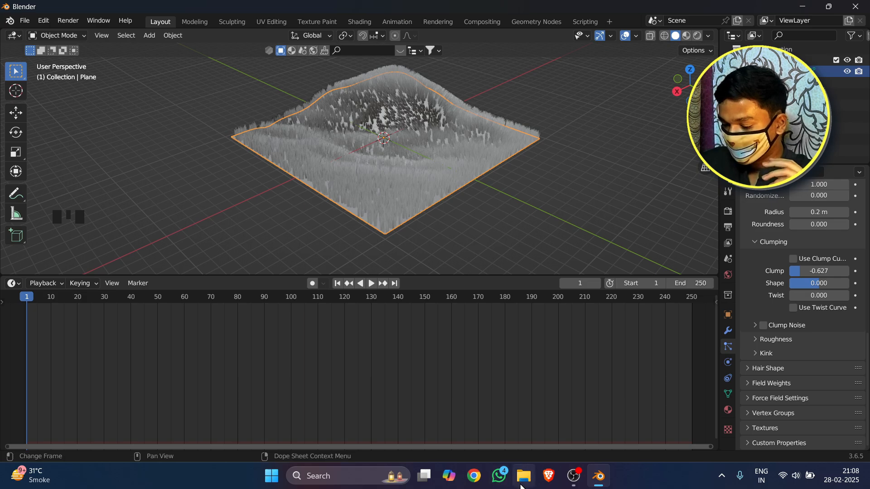
pyautogui.click(523, 476)
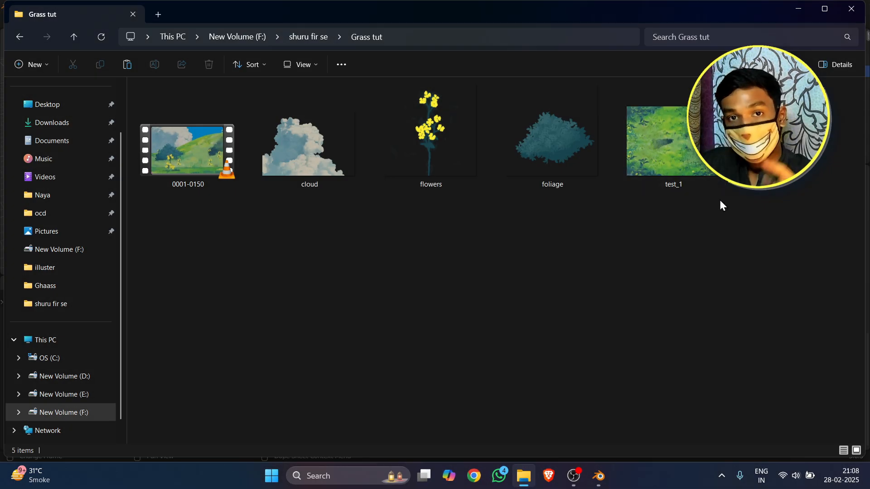
pyautogui.click(713, 186)
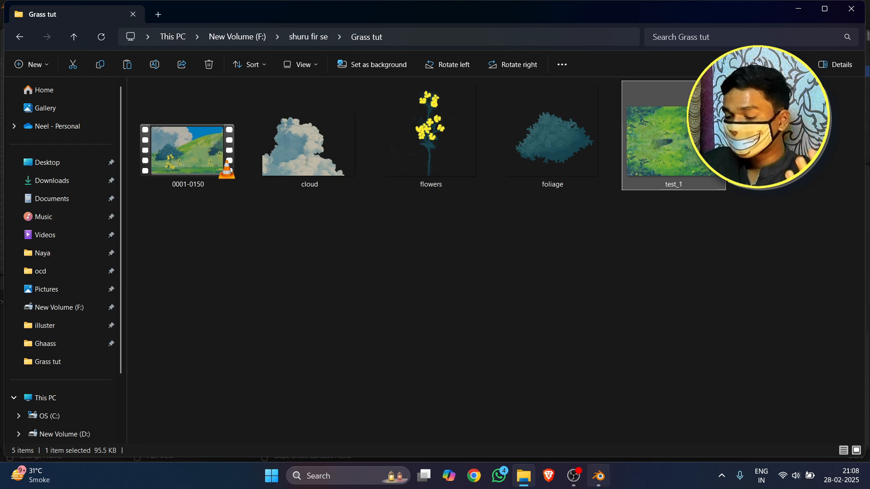
pyautogui.click(599, 476)
# Step: Change the enlarged timeline area to the Shader Editor and create a new material for the grass plane
pyautogui.scroll(3, 349, 200)
pyautogui.moveTo(331, 177); pyautogui.dragTo(327, 158, button='middle')
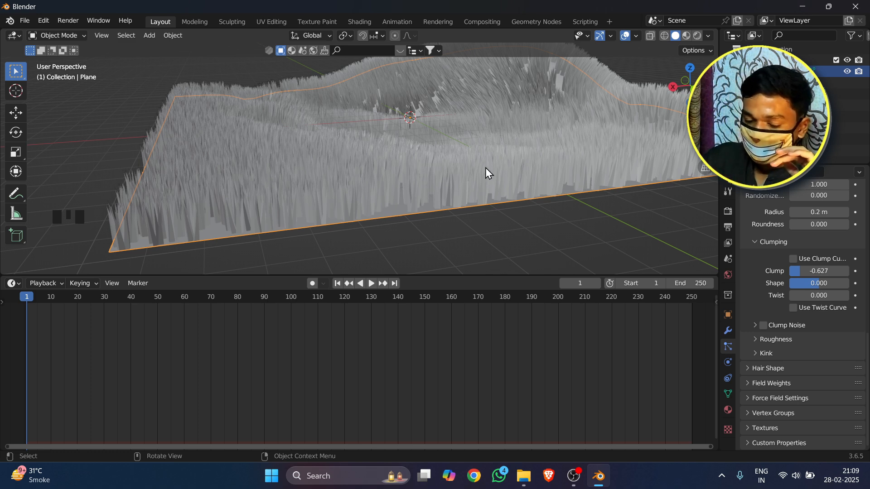
pyautogui.click(13, 283)
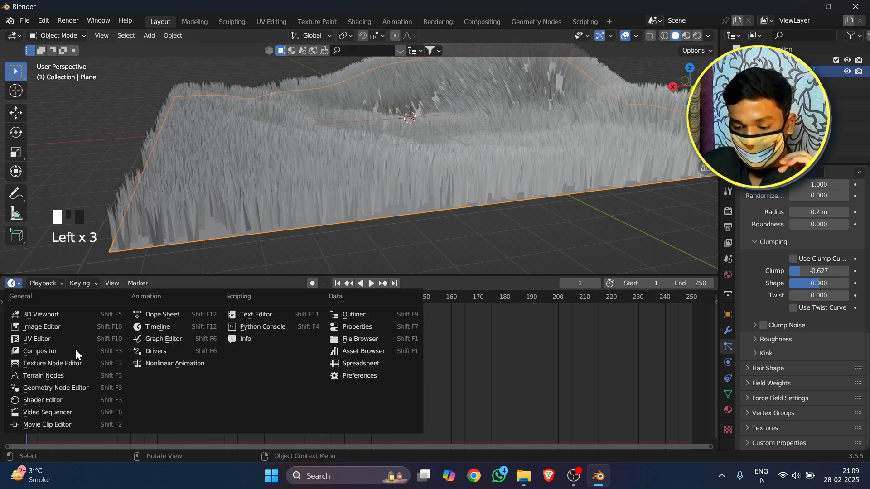
pyautogui.click(81, 399)
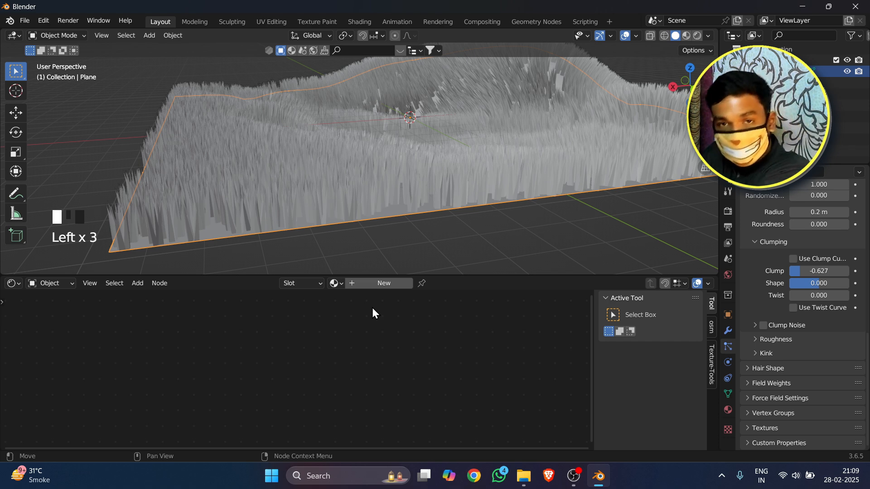
pyautogui.click(399, 284)
pyautogui.scroll(6, 230, 412)
pyautogui.scroll(6, 230, 410)
pyautogui.moveTo(213, 395); pyautogui.dragTo(256, 398, button='middle')
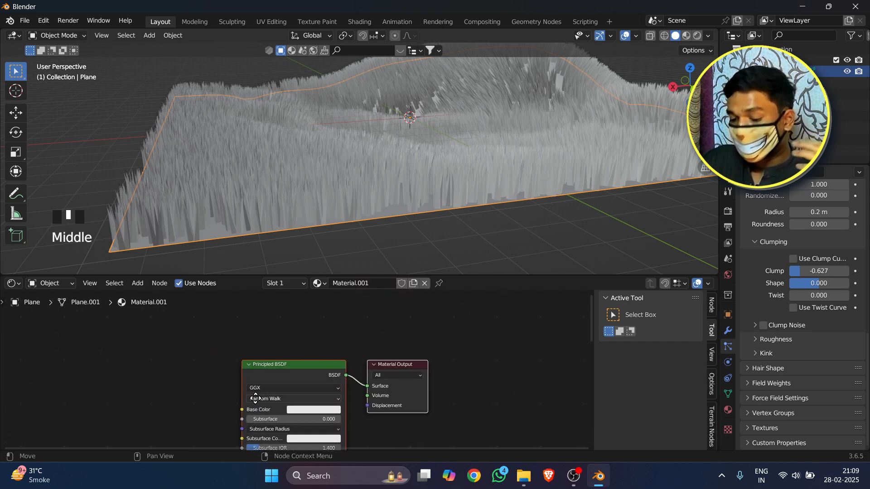
pyautogui.click(213, 357)
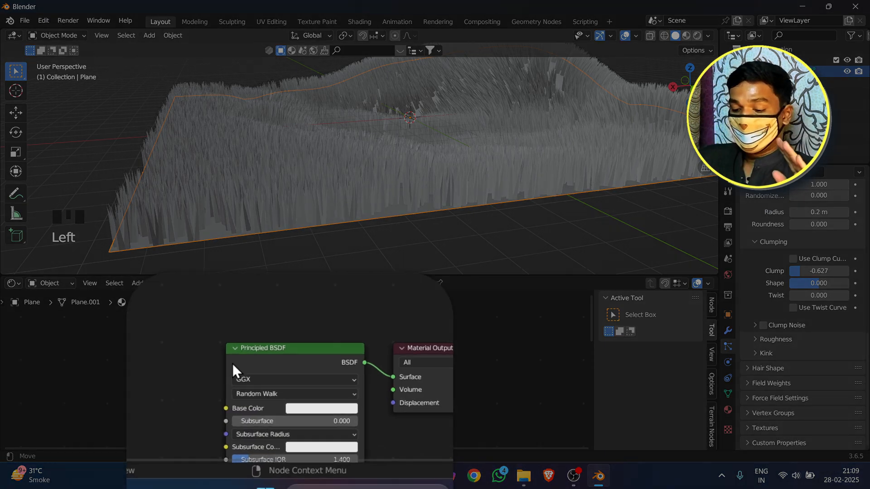
pyautogui.scroll(4, 246, 375)
pyautogui.moveTo(248, 372); pyautogui.dragTo(259, 349, button='middle')
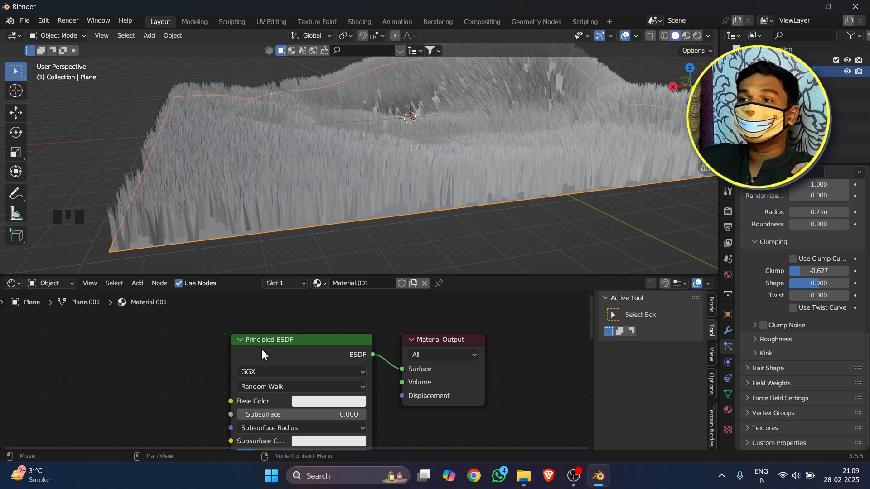
# Step: Set the Principled BSDF base color to bright green and preview the grass in rendered shading
pyautogui.click(325, 402)
pyautogui.click(301, 246)
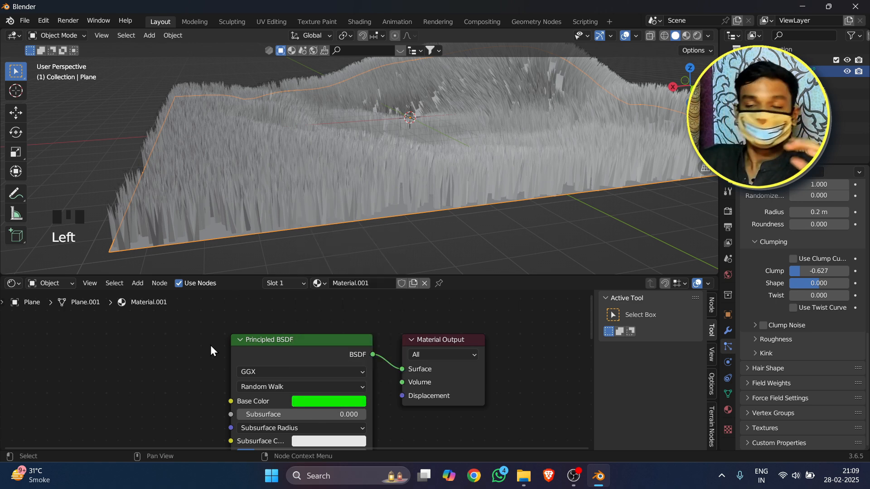
pyautogui.moveTo(341, 88); pyautogui.dragTo(319, 153, button='middle')
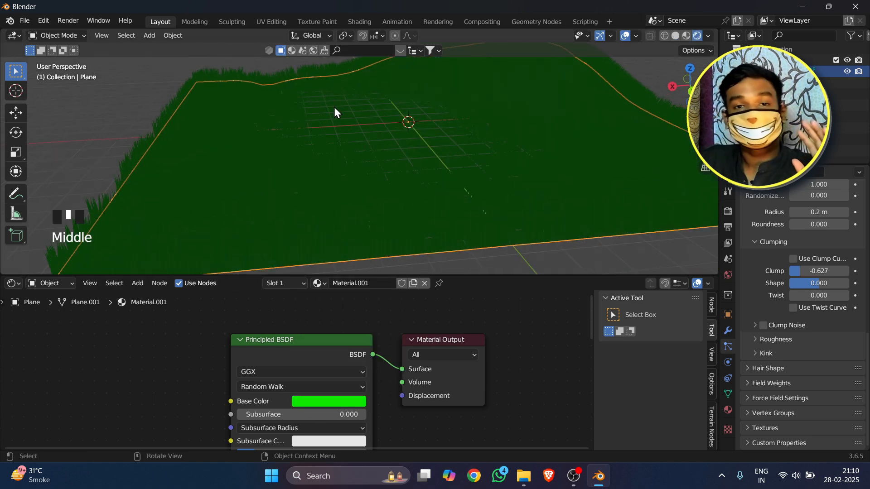
pyautogui.middleClick(316, 123)
pyautogui.scroll(-3, 345, 112)
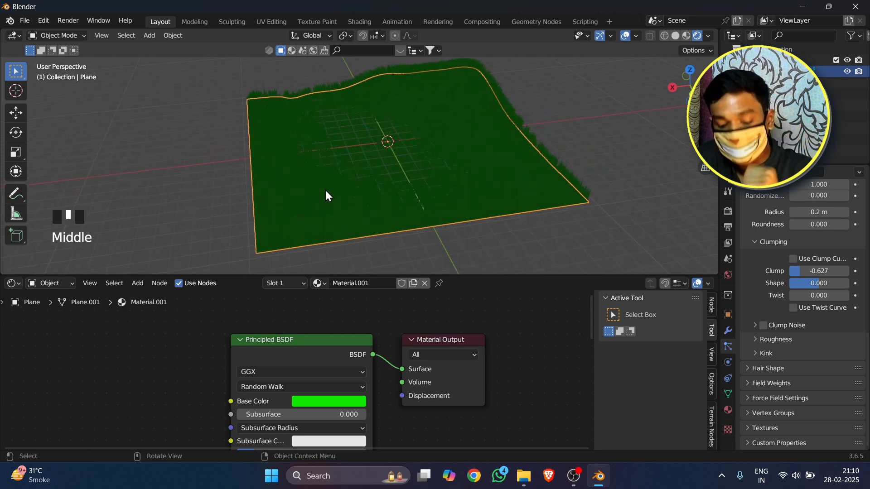
# Step: Add a point light at the terrain's center and raise it to about 0.73 m on the Z axis
pyautogui.hotkey('shift', 'a')
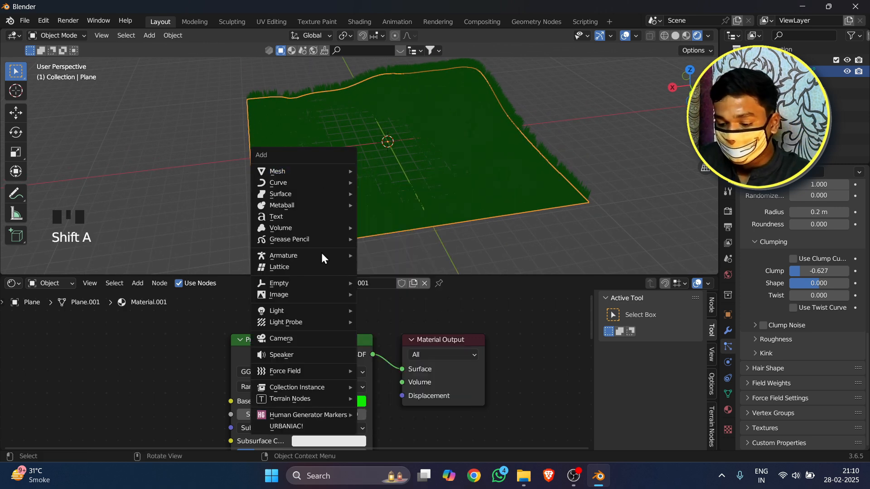
pyautogui.moveTo(326, 313)
pyautogui.click(430, 320)
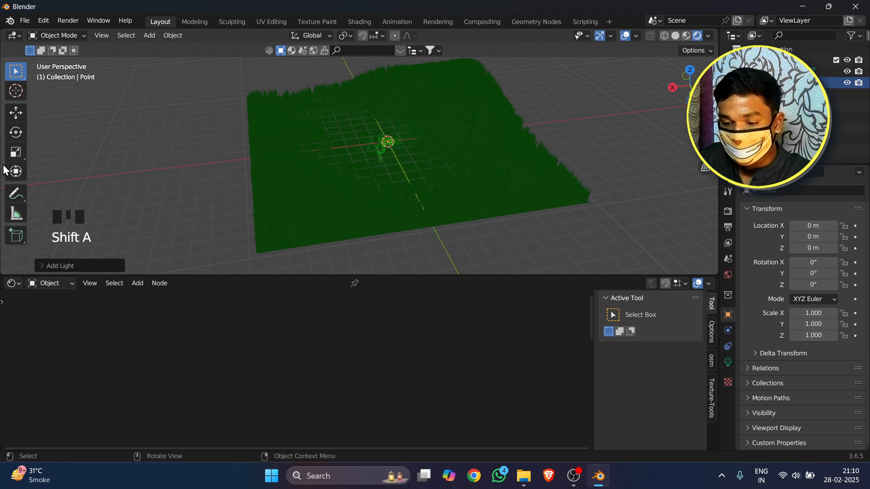
pyautogui.moveTo(392, 97); pyautogui.dragTo(385, 87)
pyautogui.scroll(5, 425, 169)
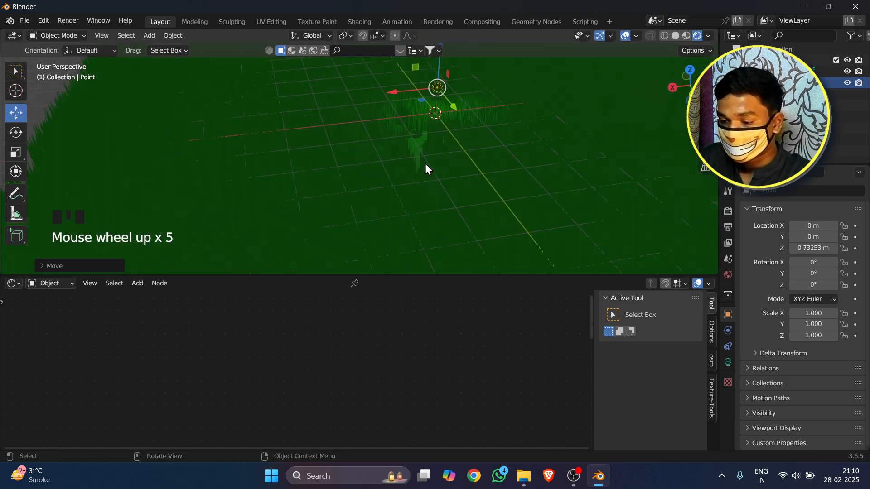
pyautogui.moveTo(426, 169); pyautogui.dragTo(405, 181, button='middle')
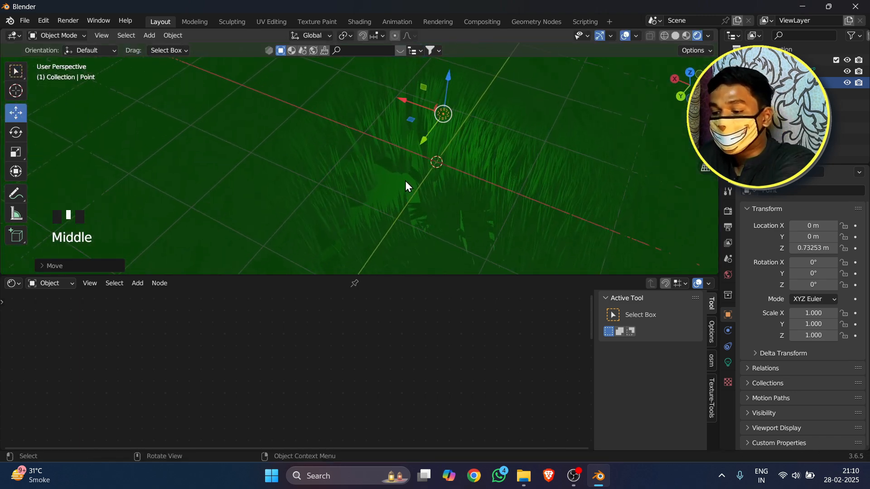
pyautogui.scroll(-3, 405, 181)
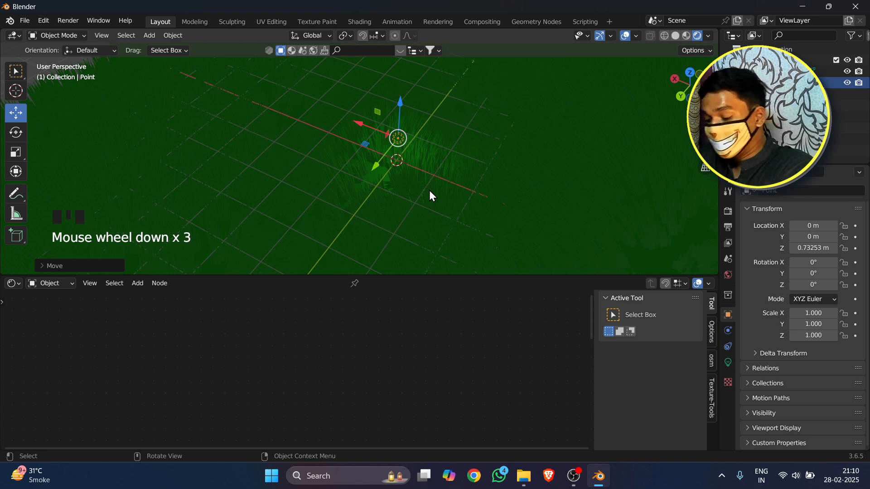
# Step: Delete the point light and select the grass plane to show its material nodes
pyautogui.press('Delete')
pyautogui.moveTo(200, 159); pyautogui.dragTo(316, 143, button='middle')
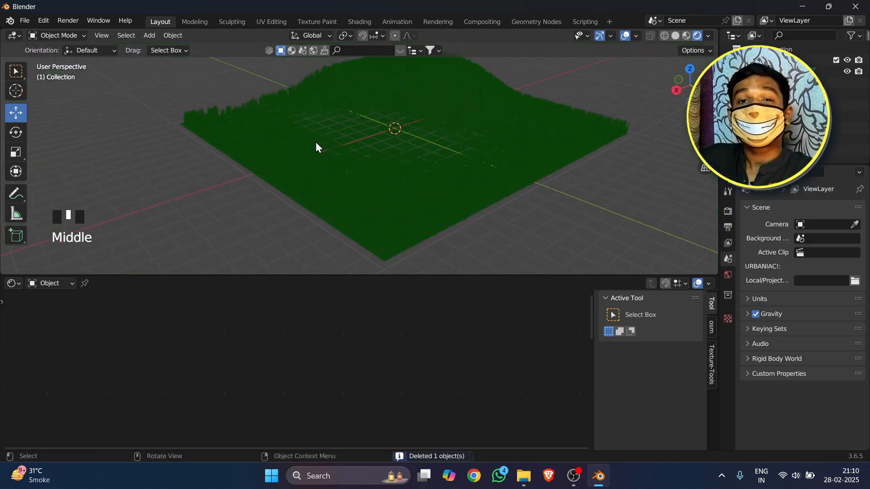
pyautogui.click(355, 189)
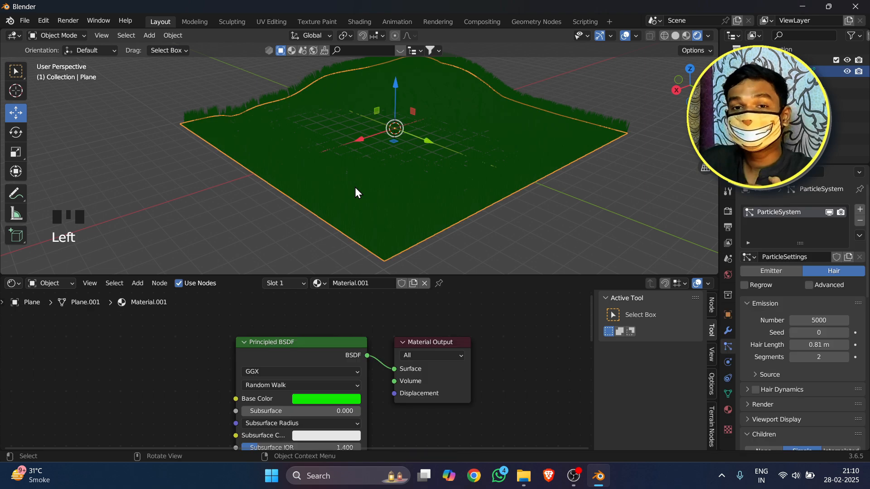
pyautogui.scroll(-4, 302, 339)
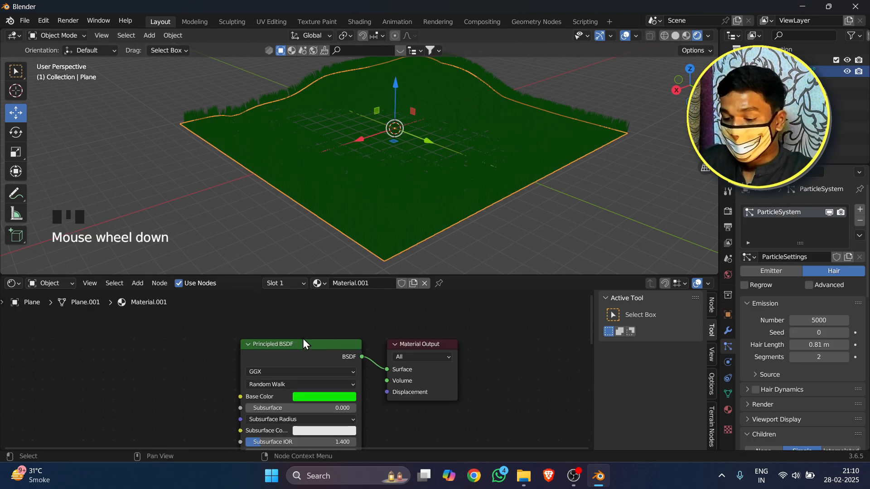
# Step: Cut the link between the Principled BSDF and the Material Output, and delete the Principled BSDF node
pyautogui.moveTo(289, 363); pyautogui.dragTo(208, 374)
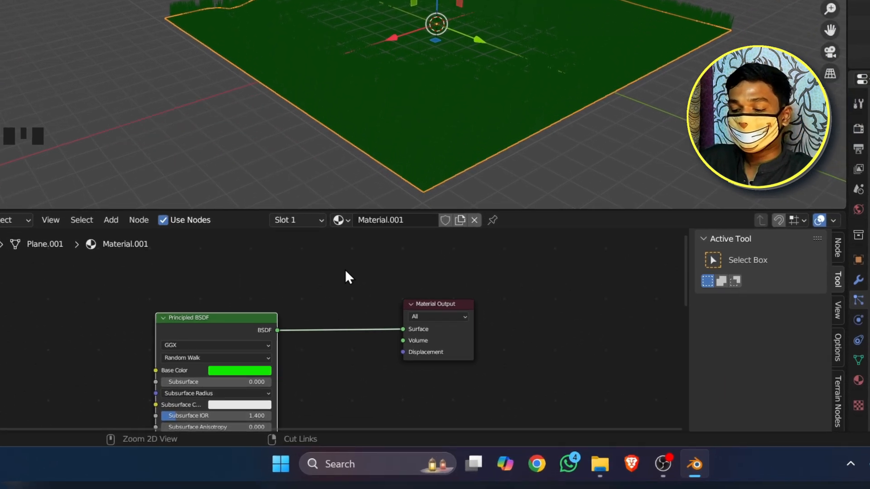
pyautogui.keyDown('ctrl'); pyautogui.moveTo(349, 270); pyautogui.dragTo(338, 363, button='right'); pyautogui.keyUp('ctrl')
pyautogui.keyDown('ctrl'); pyautogui.moveTo(401, 275); pyautogui.dragTo(401, 277, button='right'); pyautogui.keyUp('ctrl')
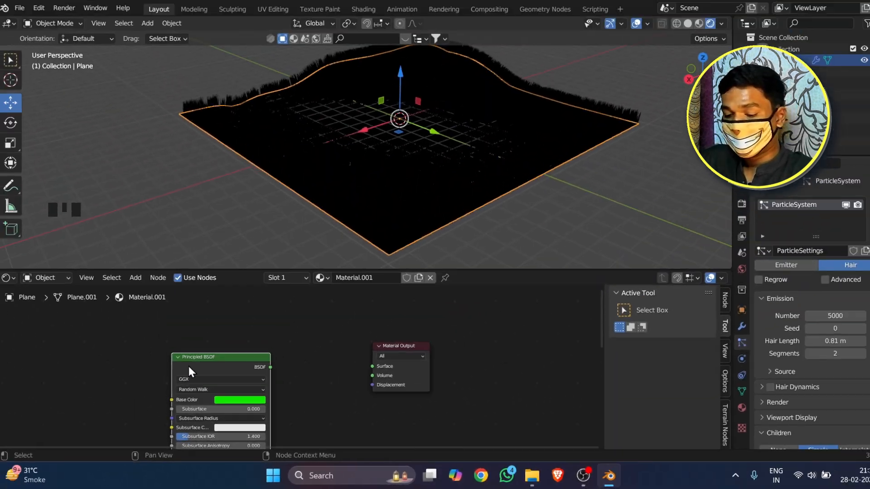
pyautogui.click(170, 245)
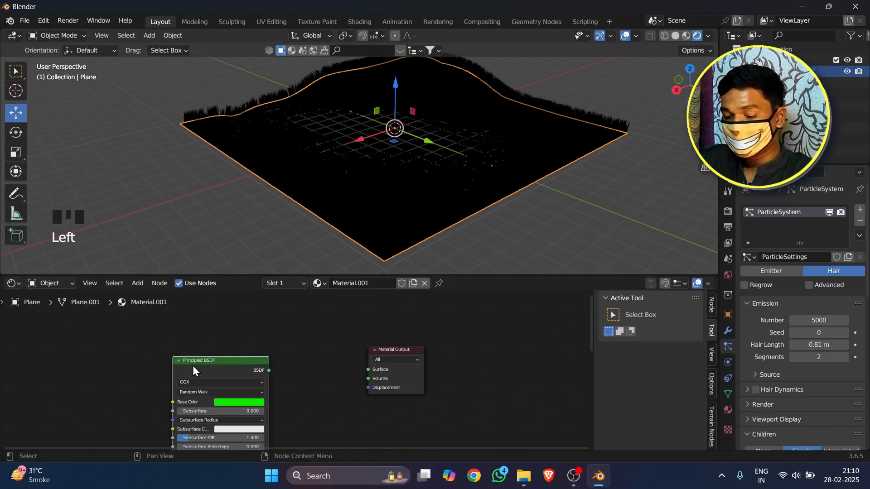
pyautogui.press('Delete')
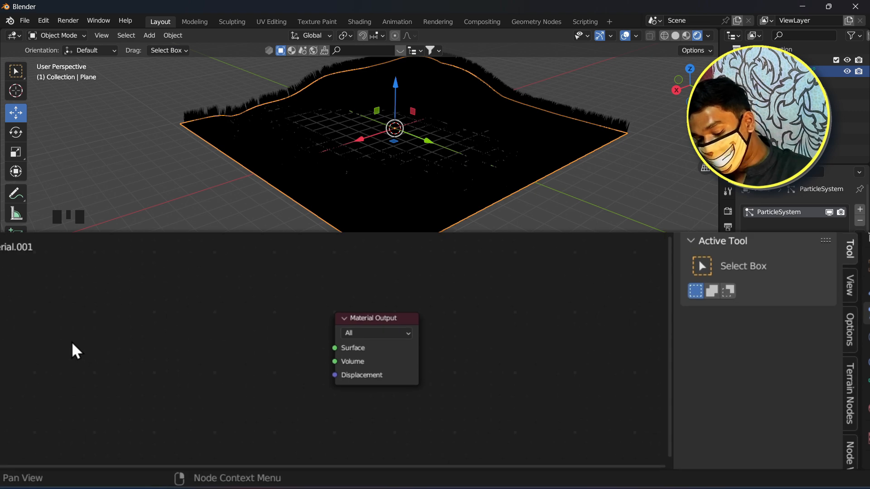
# Step: Add an Emission node to the grass material and connect it to the Material Output's Surface input
pyautogui.hotkey('shift', 'a')
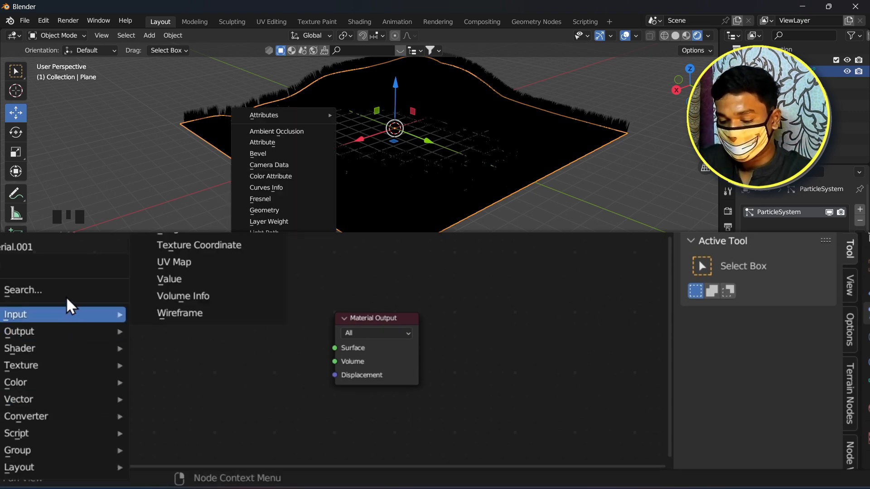
pyautogui.click(67, 289)
pyautogui.write('e')
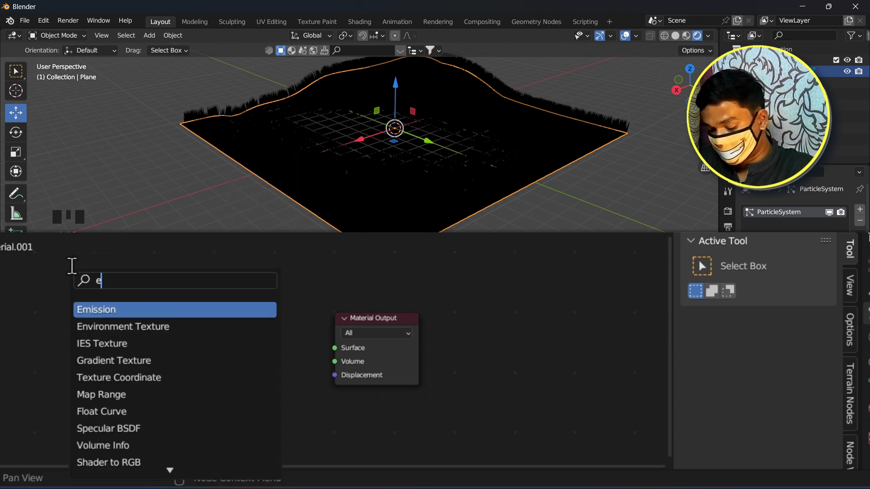
pyautogui.write('miss')
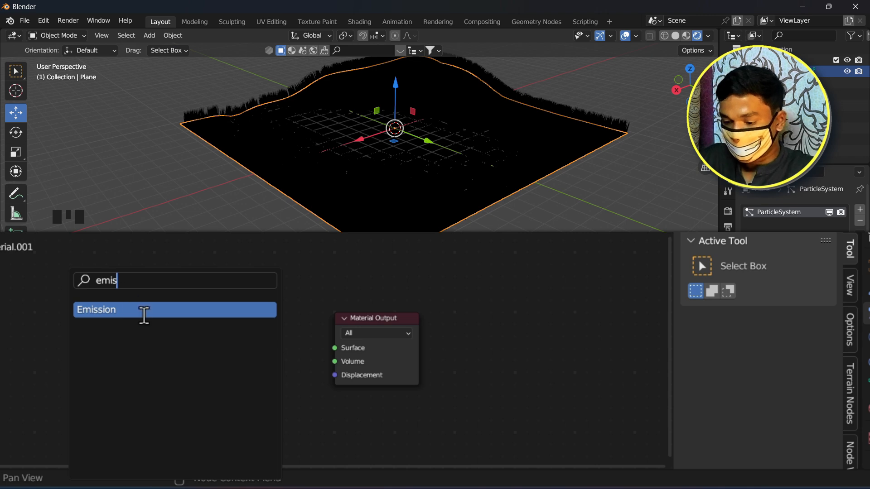
pyautogui.click(143, 312)
pyautogui.click(239, 369)
pyautogui.scroll(3, 250, 353)
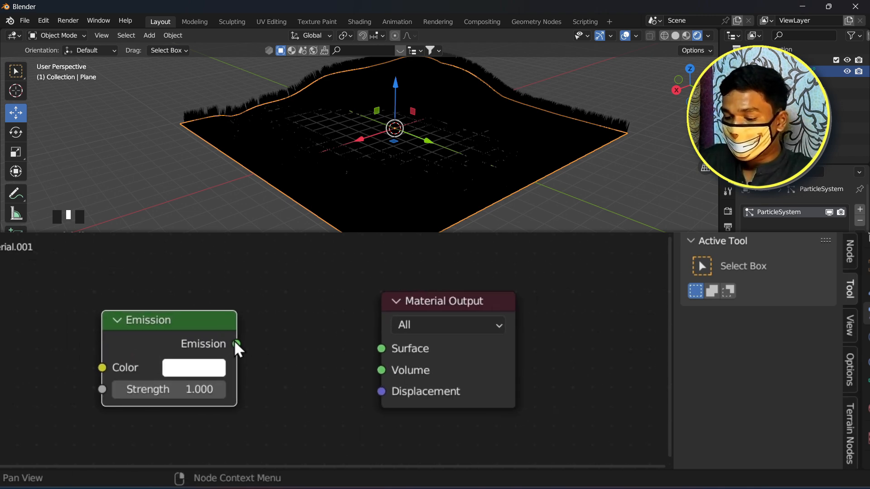
pyautogui.moveTo(236, 344); pyautogui.dragTo(400, 352)
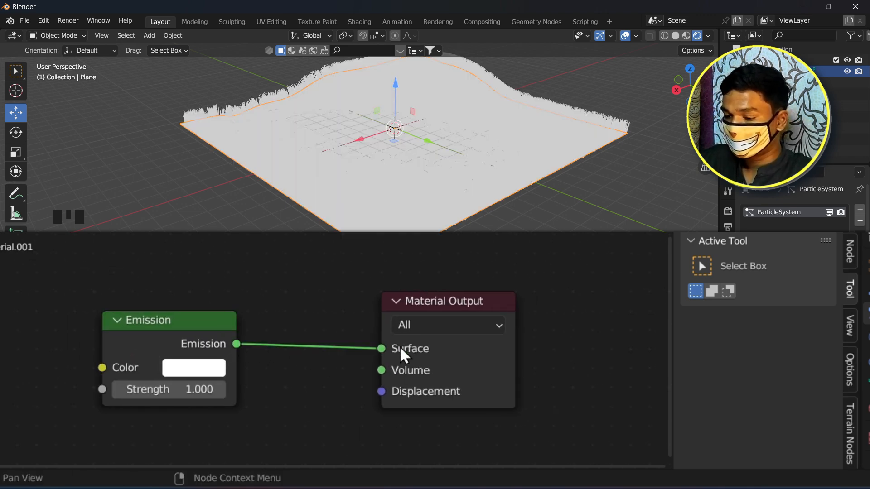
pyautogui.moveTo(236, 105); pyautogui.dragTo(301, 151, button='middle')
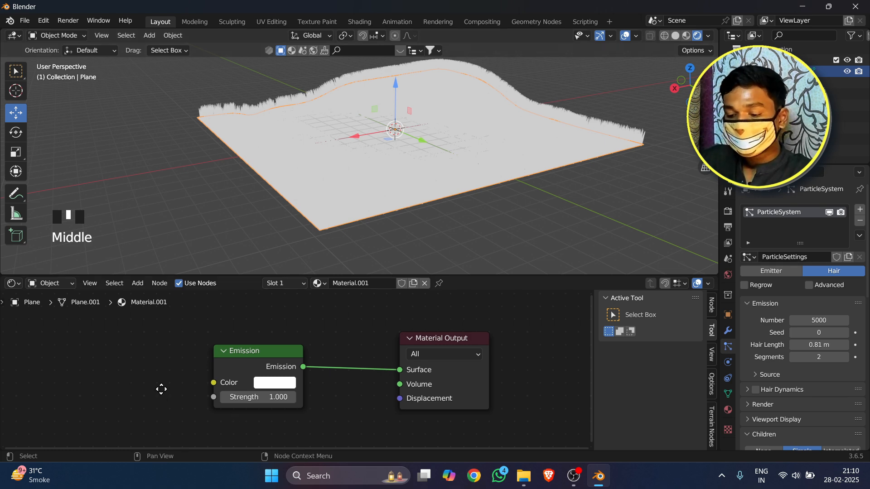
pyautogui.scroll(-1, 265, 381)
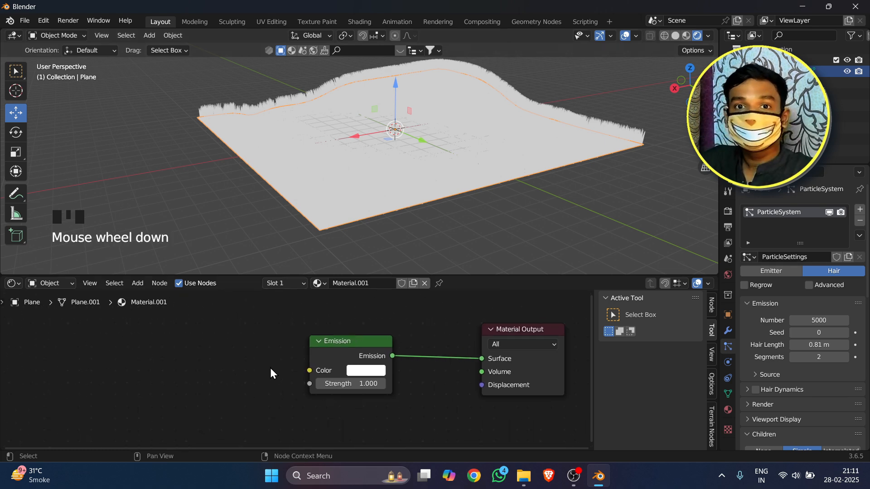
# Step: Bring the test_1 image from File Explorer's Grass tut folder into Blender's Shader Editor and connect its Color output to the Emission color
pyautogui.click(530, 484)
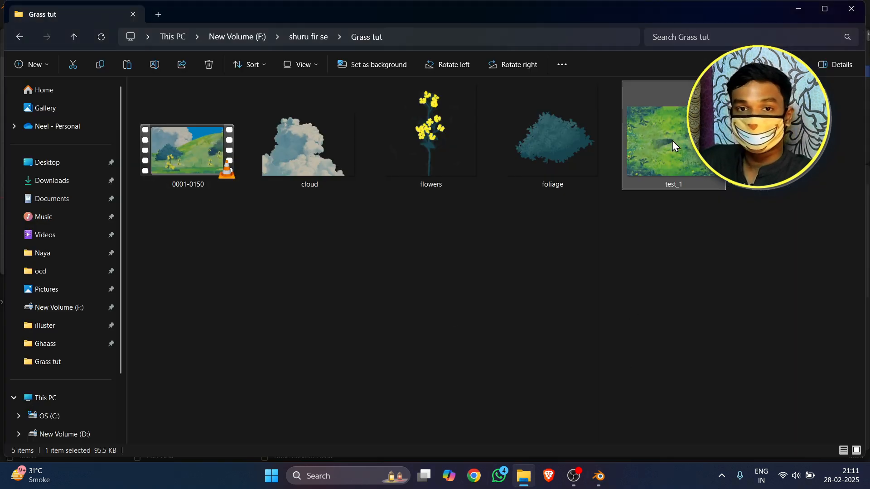
pyautogui.moveTo(677, 121); pyautogui.dragTo(186, 331)
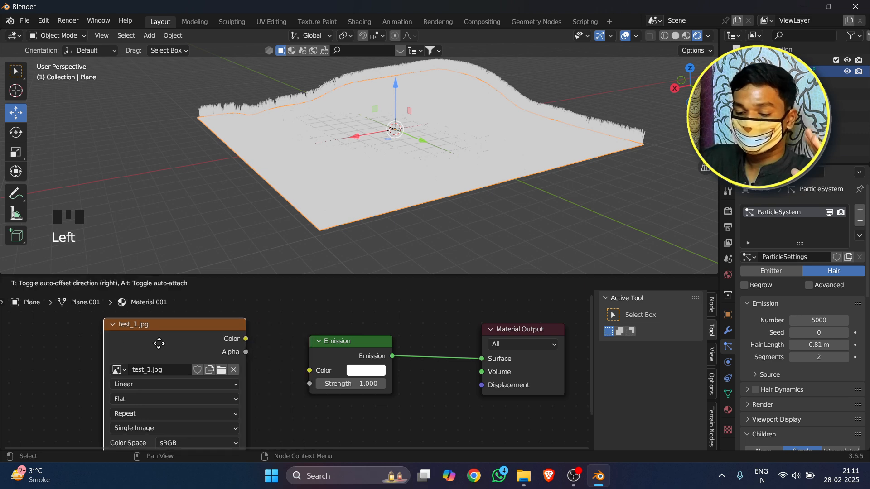
pyautogui.click(170, 357)
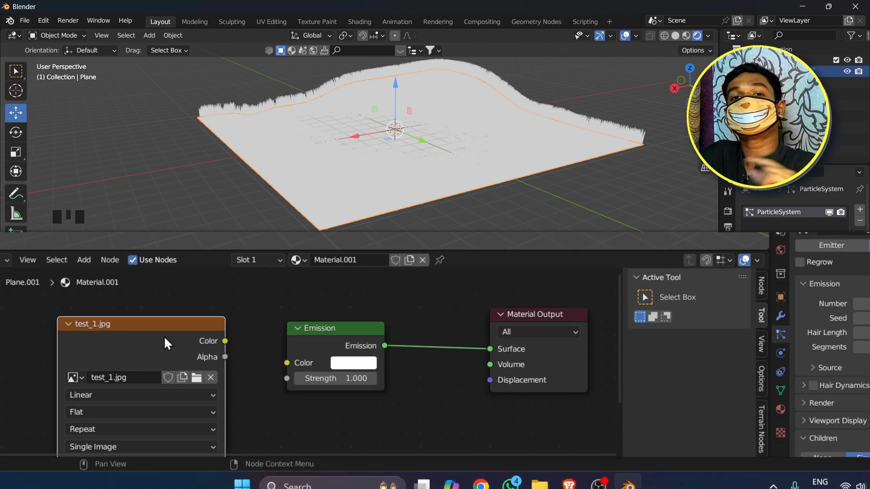
pyautogui.press('g')
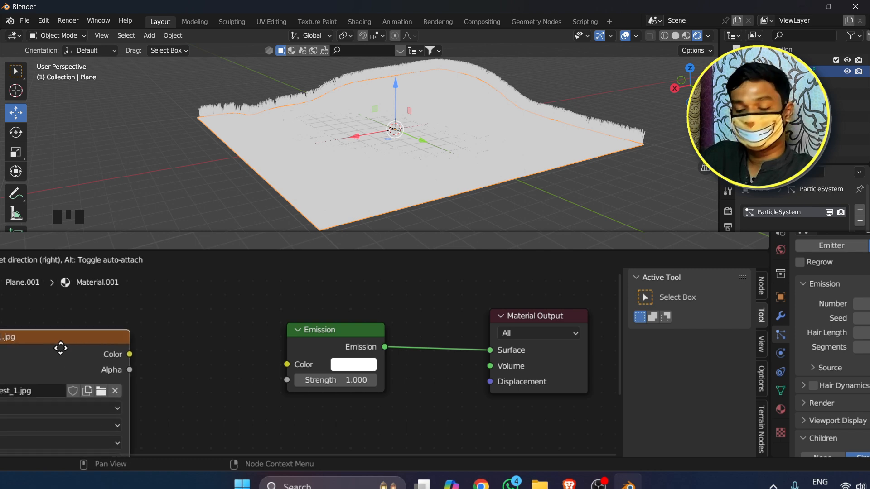
pyautogui.click(102, 346)
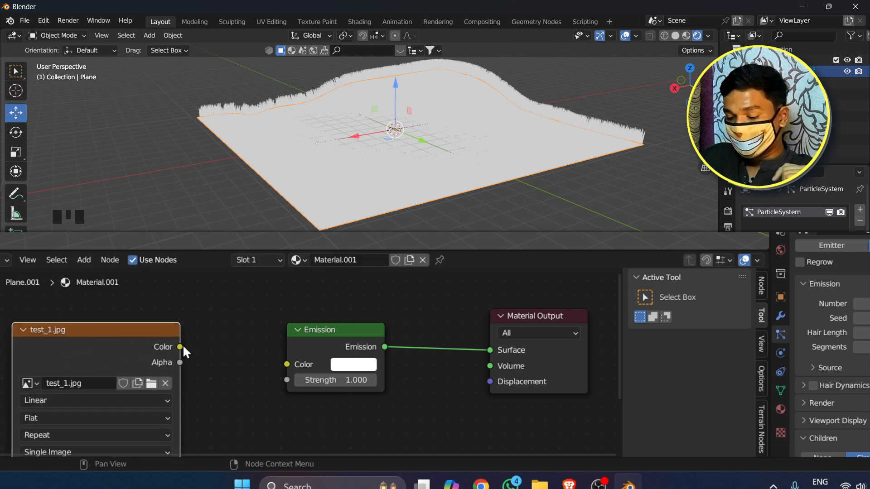
pyautogui.moveTo(180, 347); pyautogui.dragTo(287, 365)
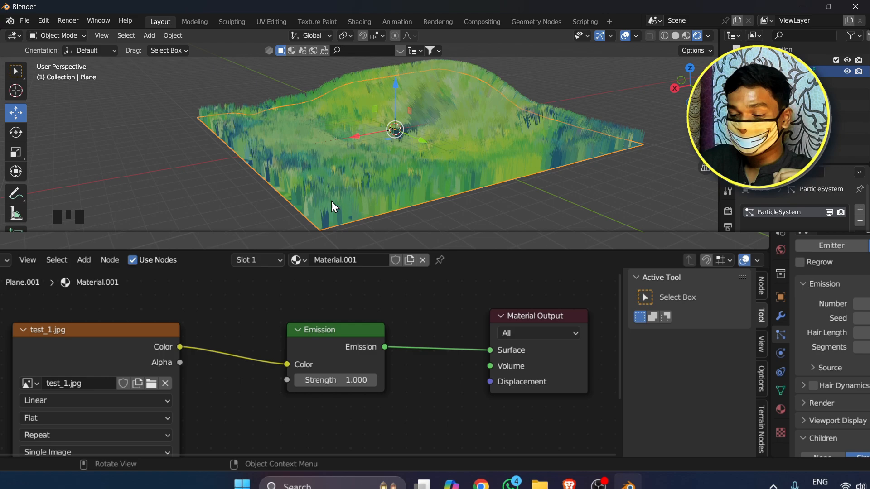
# Step: Examine the image-textured grass on the hill from close up and from several angles
pyautogui.scroll(6, 329, 200)
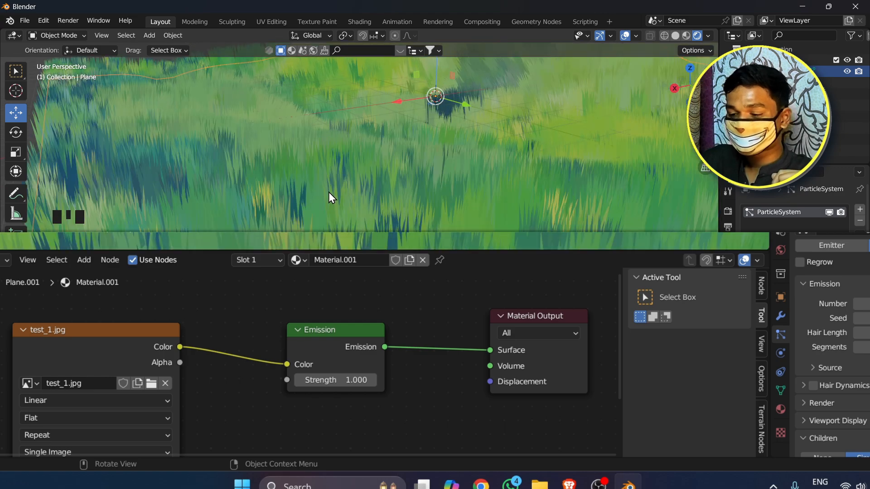
pyautogui.moveTo(460, 180); pyautogui.dragTo(462, 180, button='middle')
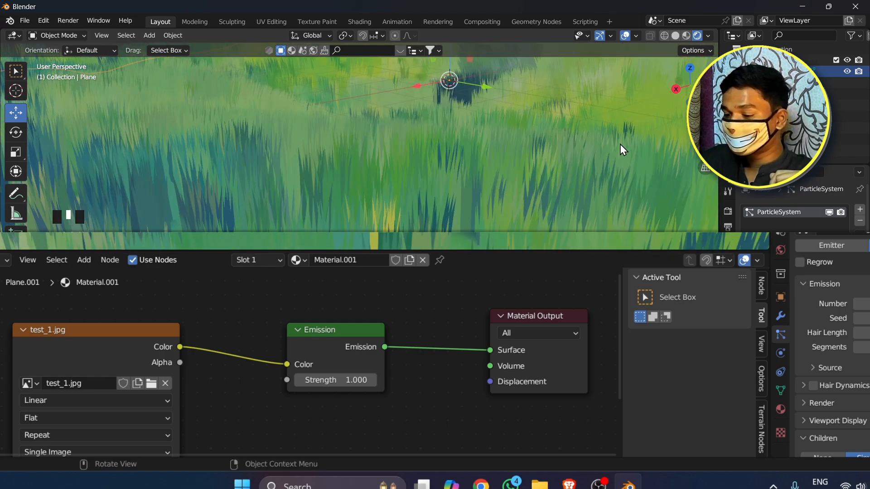
pyautogui.click(502, 120)
pyautogui.moveTo(502, 121); pyautogui.dragTo(474, 121, button='middle')
pyautogui.scroll(-3, 539, 124)
pyautogui.scroll(-4, 485, 132)
pyautogui.scroll(3, 476, 126)
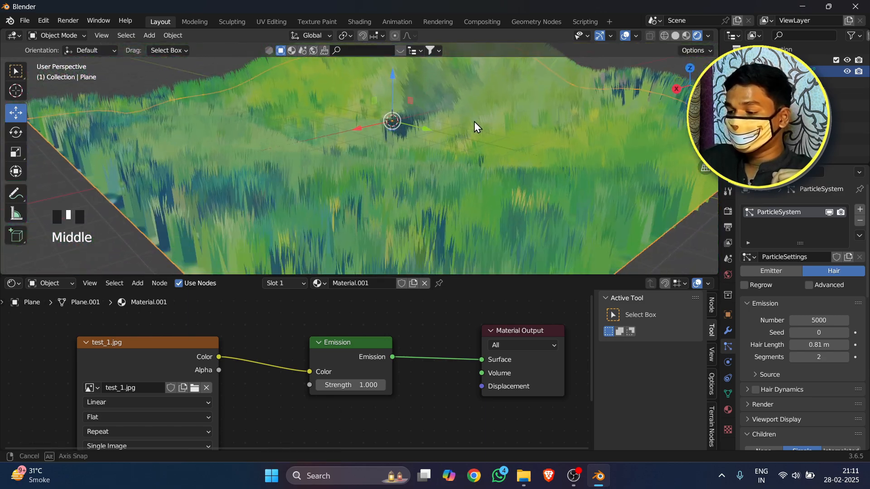
pyautogui.scroll(2, 509, 139)
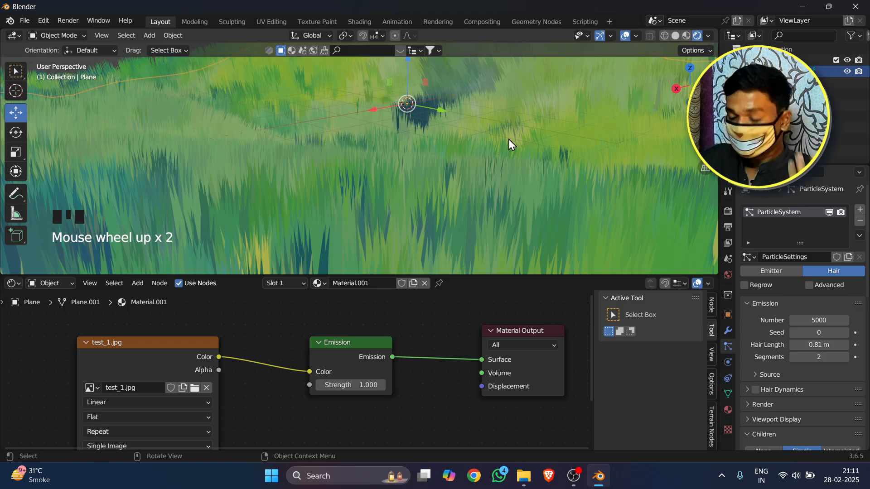
pyautogui.moveTo(508, 140); pyautogui.dragTo(388, 175, button='middle')
pyautogui.scroll(-3, 496, 141)
pyautogui.scroll(2, 463, 175)
pyautogui.moveTo(462, 175); pyautogui.dragTo(453, 139, button='middle')
pyautogui.scroll(2, 469, 123)
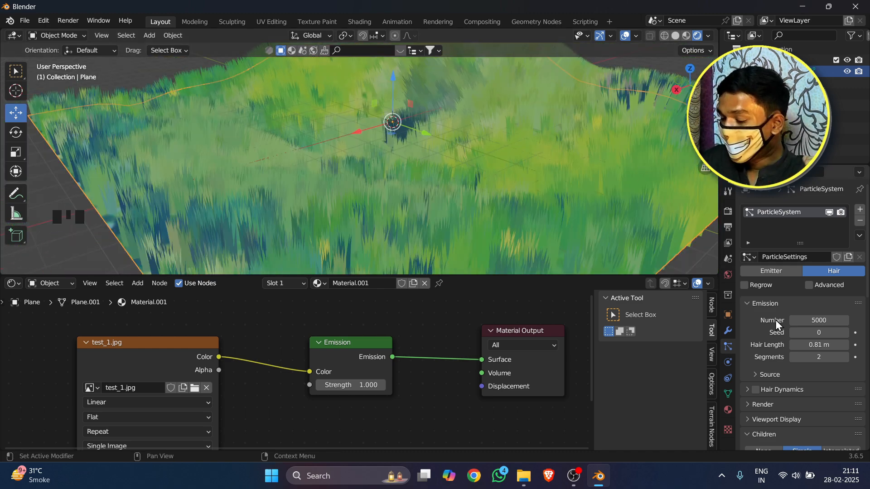
# Step: Try a thinner root diameter of about 0.27 m in the grass particles' Hair Shape settings and undo it
pyautogui.scroll(-20, 776, 320)
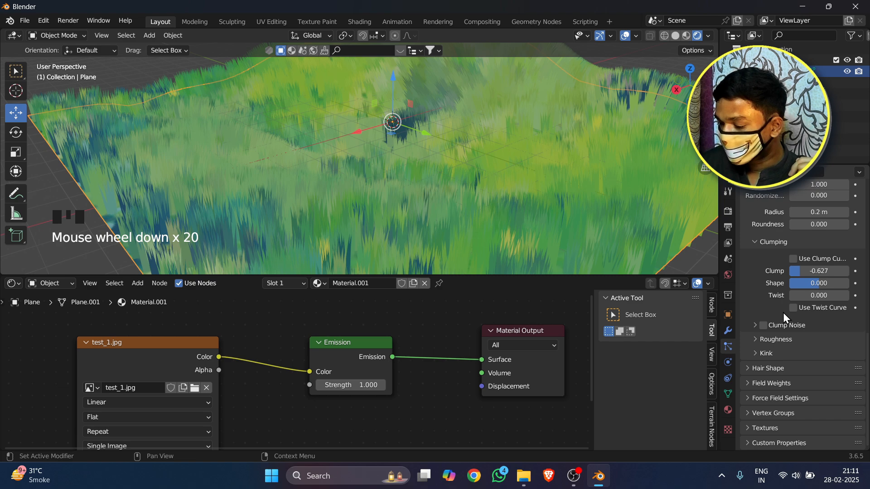
pyautogui.scroll(6, 797, 344)
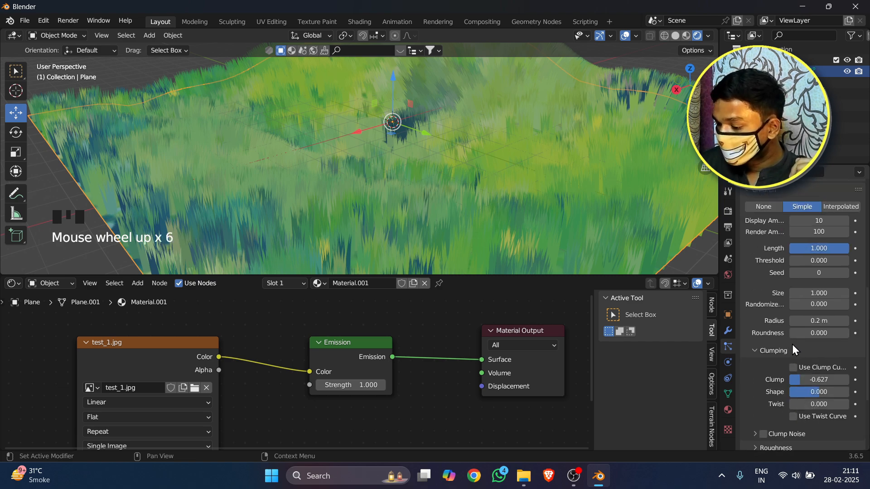
pyautogui.scroll(-9, 789, 357)
pyautogui.scroll(-3, 783, 350)
pyautogui.scroll(-5, 514, 221)
pyautogui.scroll(-3, 511, 209)
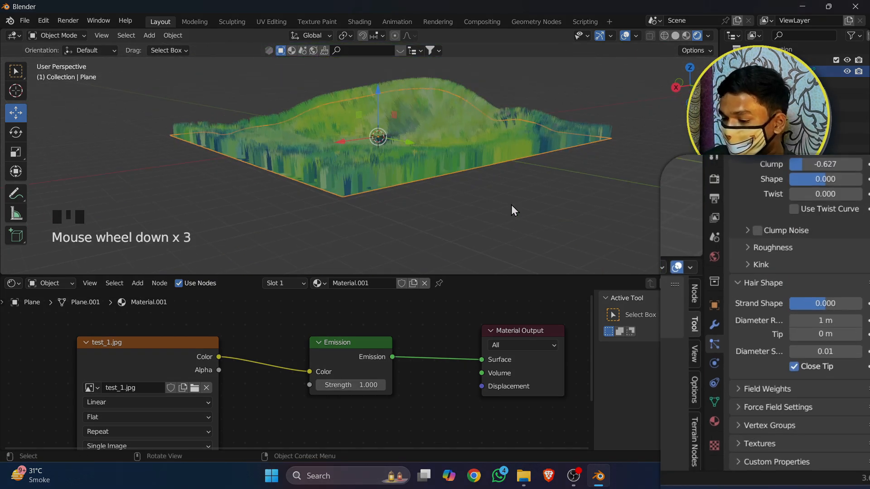
pyautogui.moveTo(511, 205); pyautogui.dragTo(496, 192, button='middle')
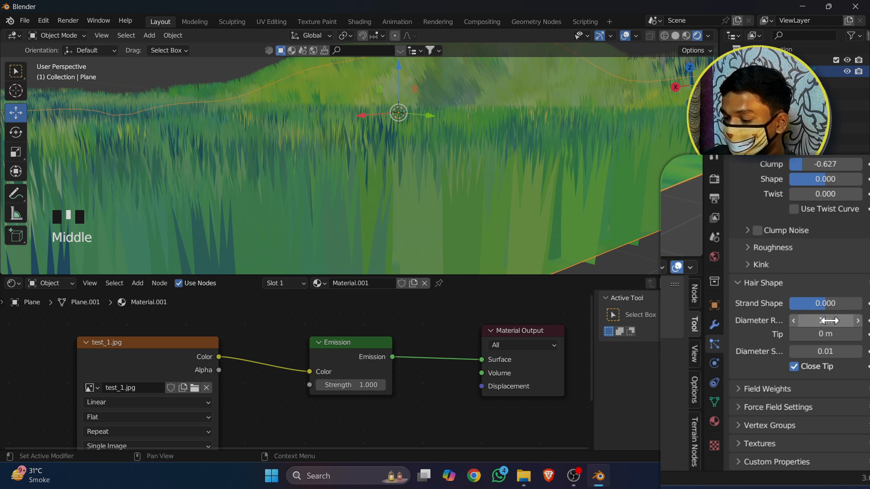
pyautogui.moveTo(825, 303); pyautogui.dragTo(838, 321)
pyautogui.hotkey('ctrl', 'z')
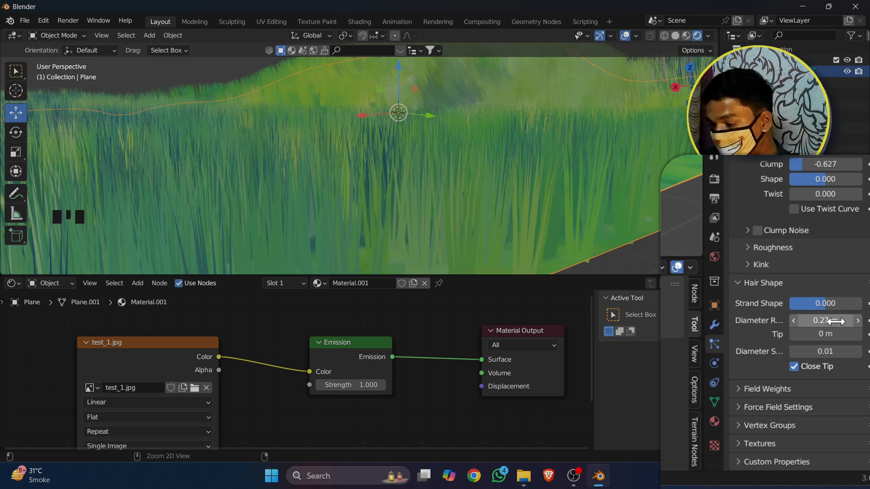
pyautogui.hotkey('ctrl', 'z')
pyautogui.moveTo(526, 206); pyautogui.dragTo(514, 214, button='middle')
pyautogui.scroll(-4, 514, 214)
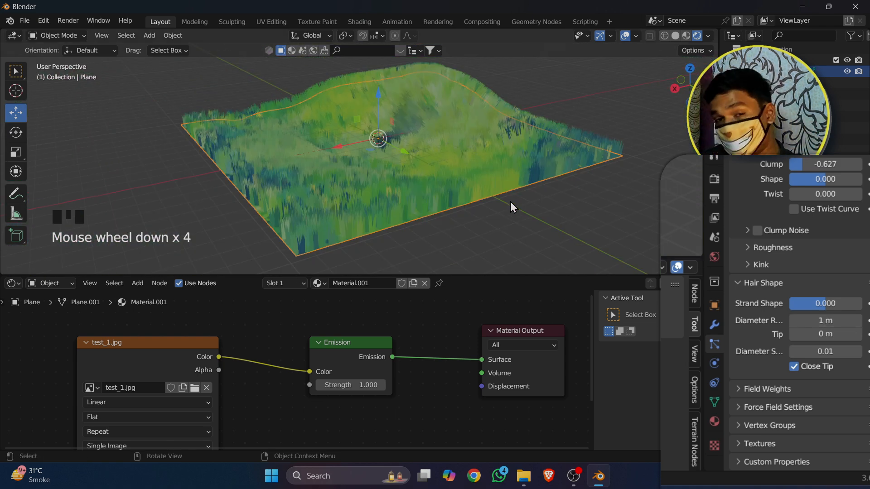
# Step: Switch the viewport to solid shading and add a camera at the terrain's center
pyautogui.moveTo(421, 161); pyautogui.dragTo(681, 28, button='middle')
pyautogui.click(676, 36)
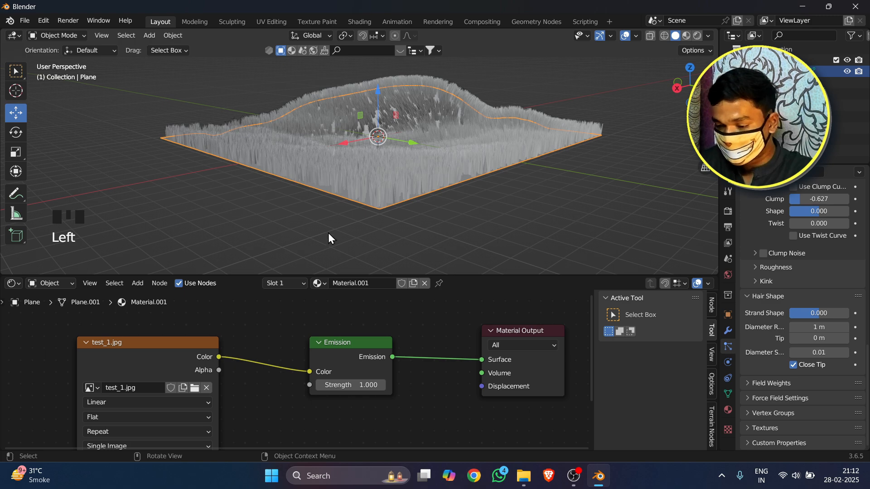
pyautogui.hotkey('shift', 'a')
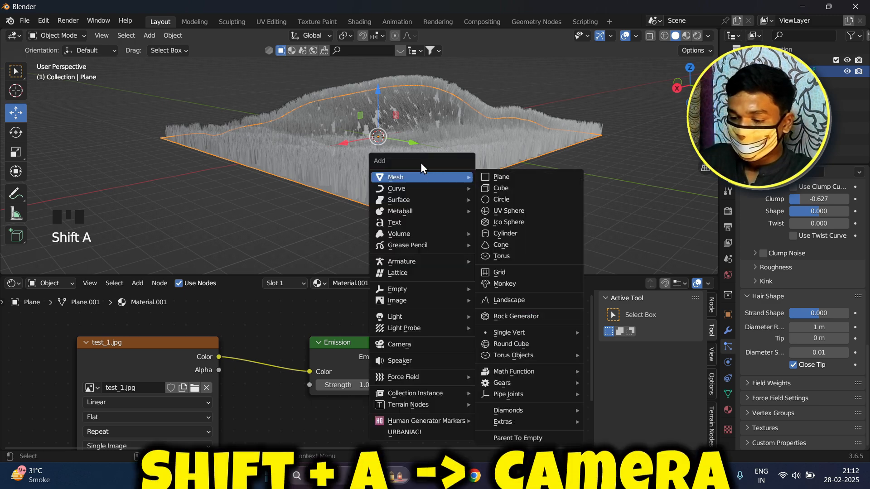
pyautogui.click(444, 345)
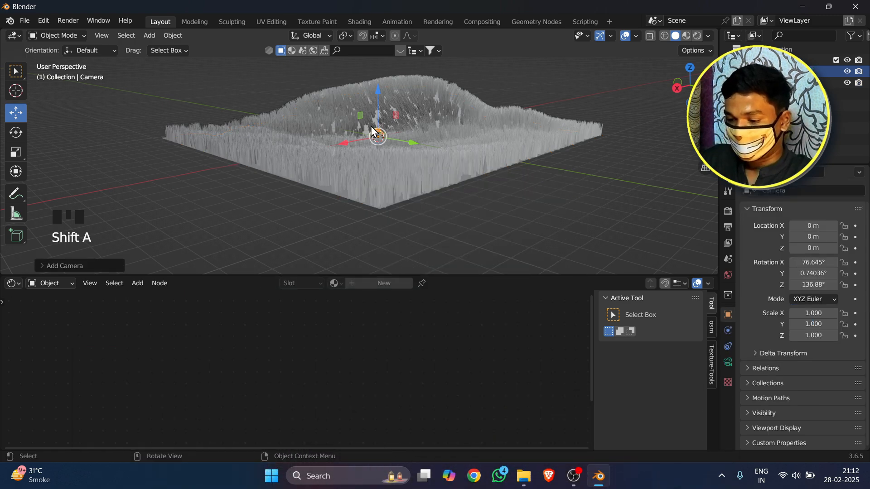
pyautogui.moveTo(390, 190); pyautogui.dragTo(490, 86, button='middle')
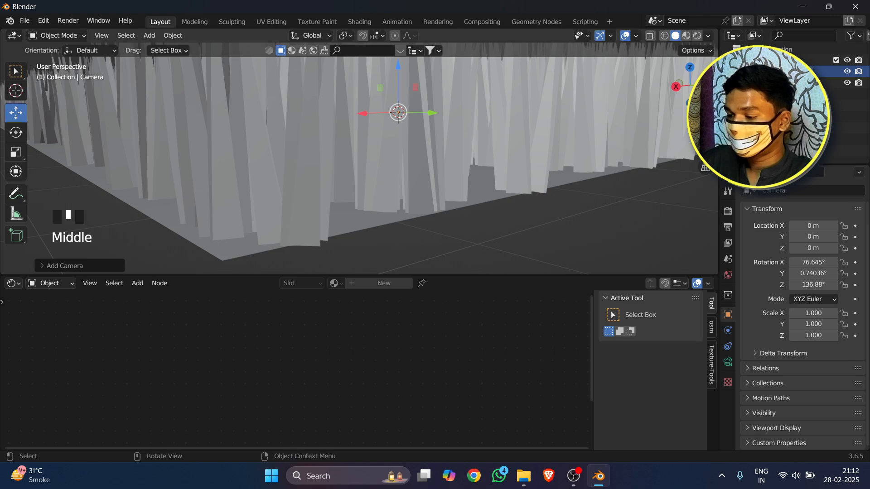
# Step: Align the camera to a view of the hill, adjust it to X 7.7405 m, Y 12.675 m, X rotation 90.566°, and preview it rendered
pyautogui.moveTo(705, 135); pyautogui.dragTo(715, 230)
pyautogui.moveTo(564, 98); pyautogui.dragTo(520, 111, button='middle')
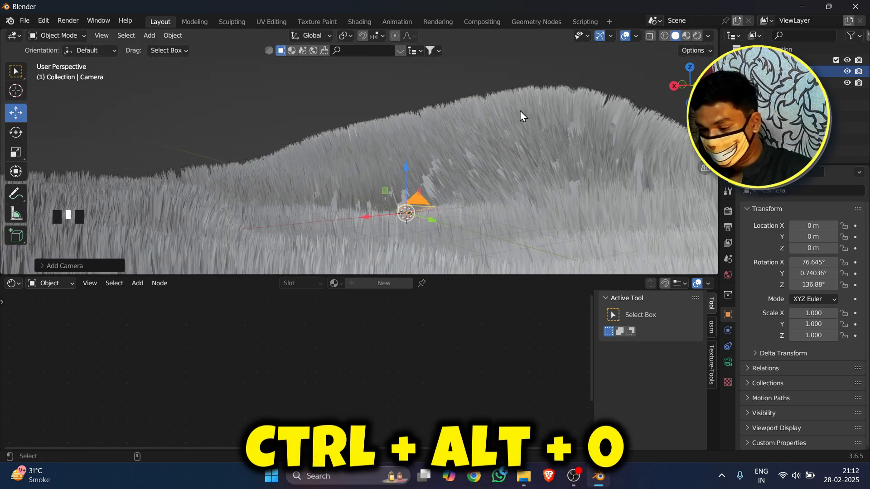
pyautogui.press('ctrl+alt+KP_0')
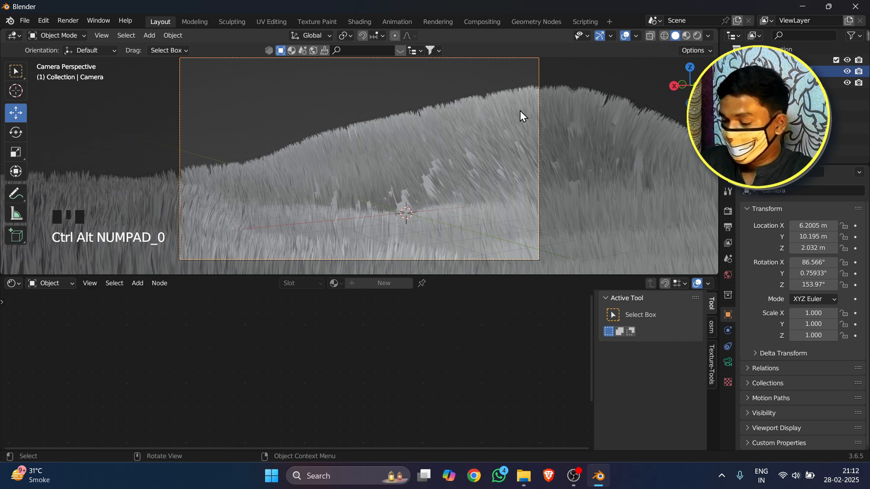
pyautogui.moveTo(821, 223); pyautogui.dragTo(868, 223)
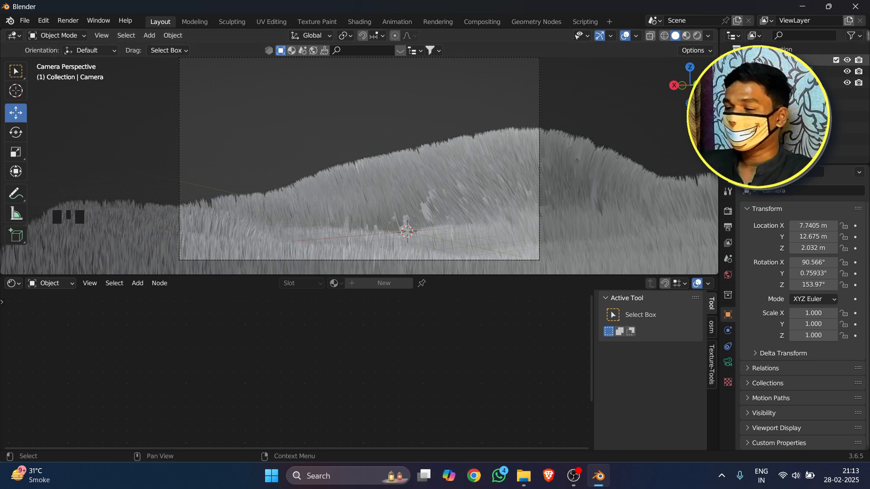
pyautogui.click(698, 35)
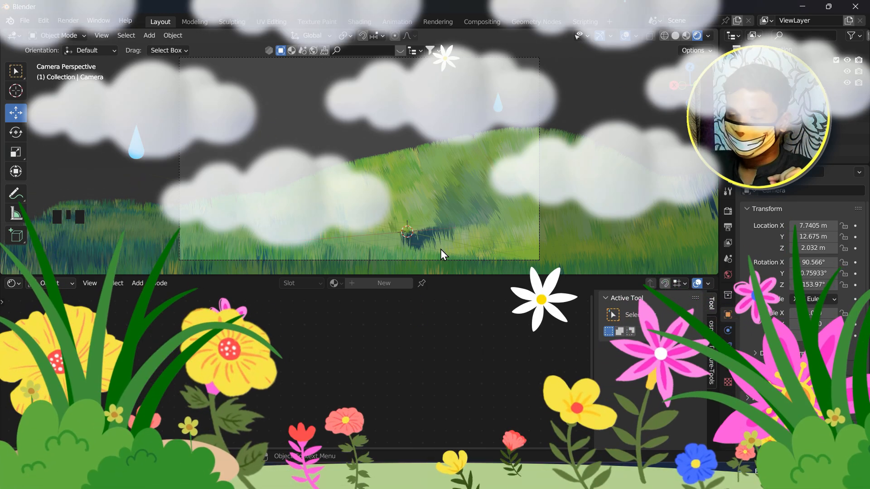
# Step: Return to solid shading and add a mesh plane at the terrain's center
pyautogui.moveTo(441, 250); pyautogui.dragTo(518, 159, button='middle')
pyautogui.scroll(2, 469, 184)
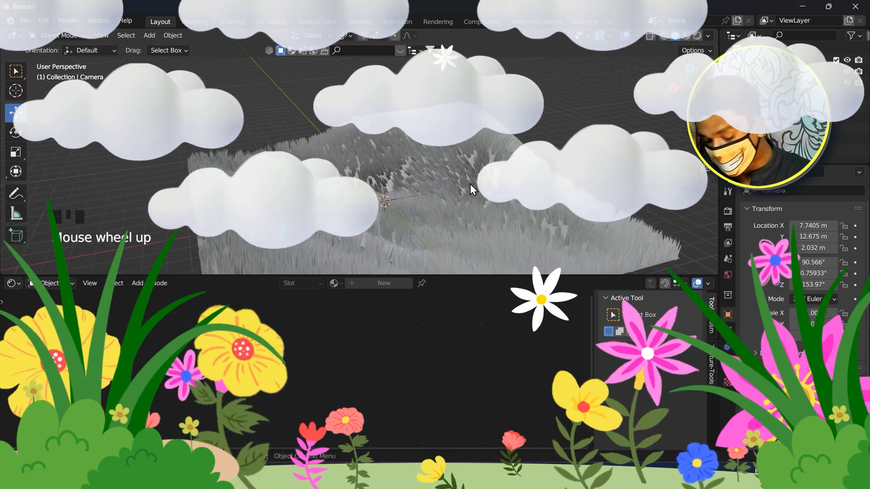
pyautogui.moveTo(469, 184); pyautogui.dragTo(436, 159, button='middle')
pyautogui.hotkey('shift', 'a')
pyautogui.moveTo(377, 45)
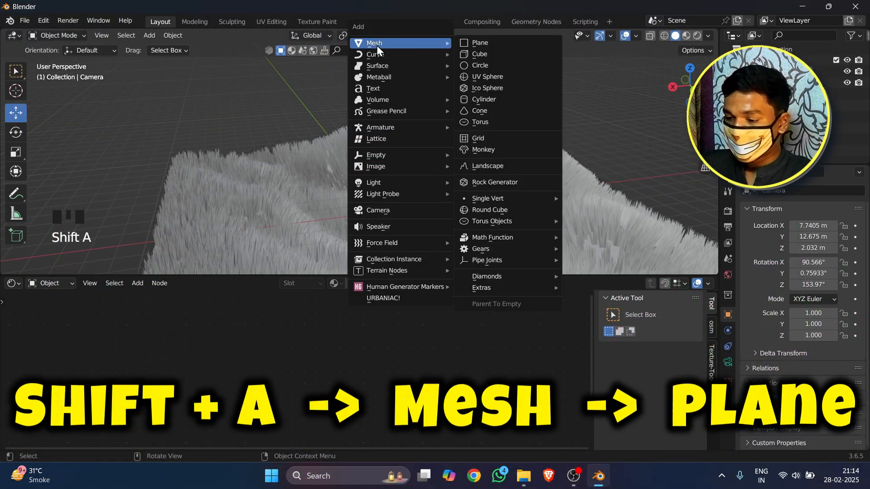
pyautogui.click(473, 43)
pyautogui.moveTo(472, 117); pyautogui.dragTo(462, 149, button='middle')
pyautogui.scroll(5, 494, 197)
pyautogui.moveTo(494, 197); pyautogui.dragTo(507, 194, button='middle')
pyautogui.click(594, 229)
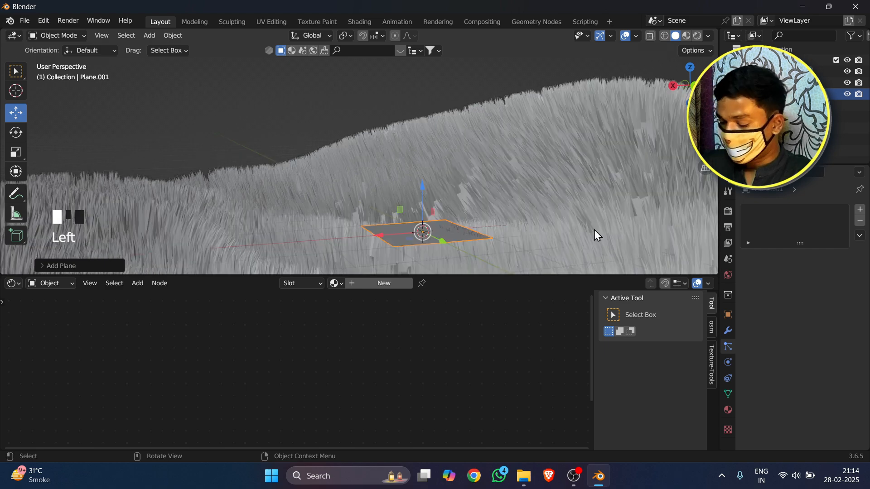
# Step: In camera view, rotate the new plane to X 90° and Z -27°, and raise it to about 0.47 m in Z
pyautogui.press('KP_0')
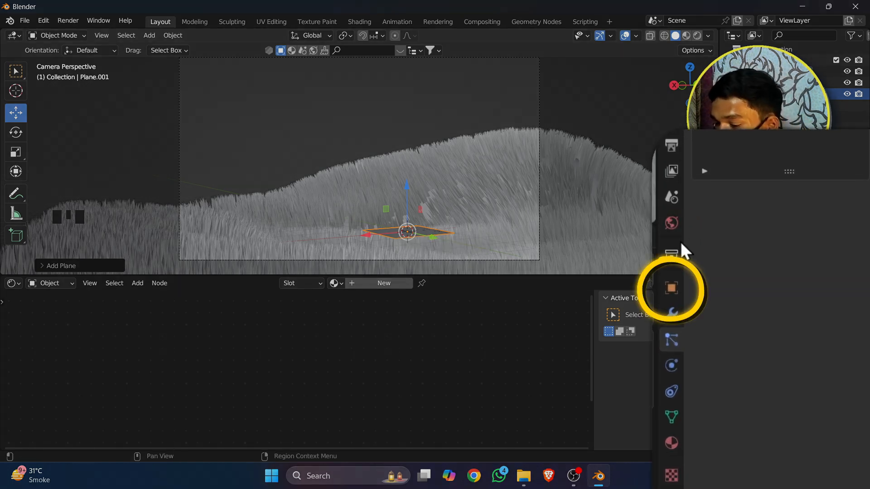
pyautogui.click(672, 287)
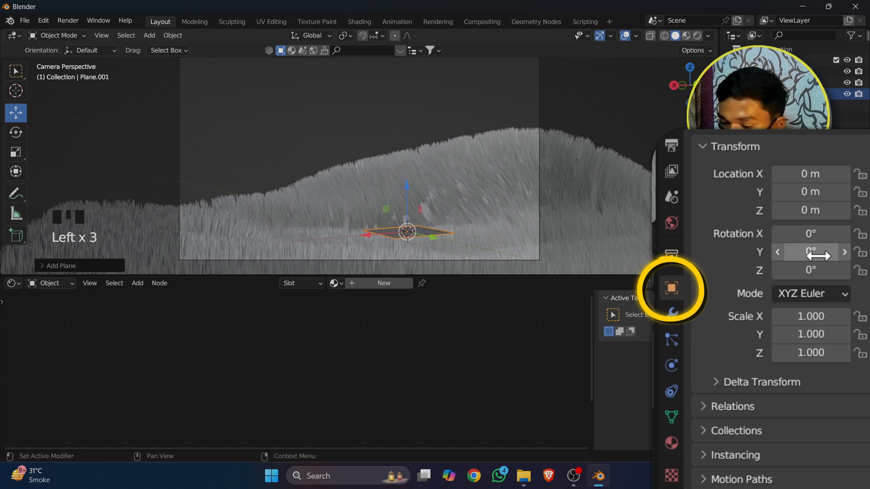
pyautogui.click(817, 234)
pyautogui.write('90')
pyautogui.press('Return')
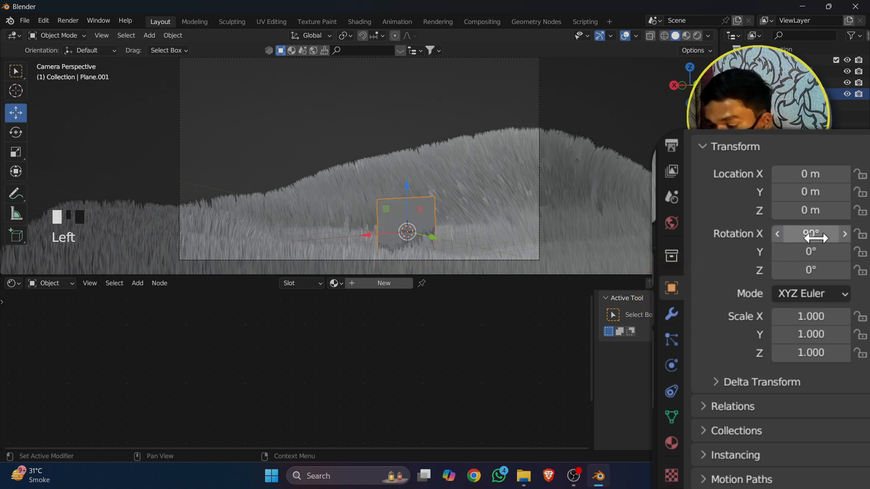
pyautogui.moveTo(829, 270); pyautogui.dragTo(799, 270)
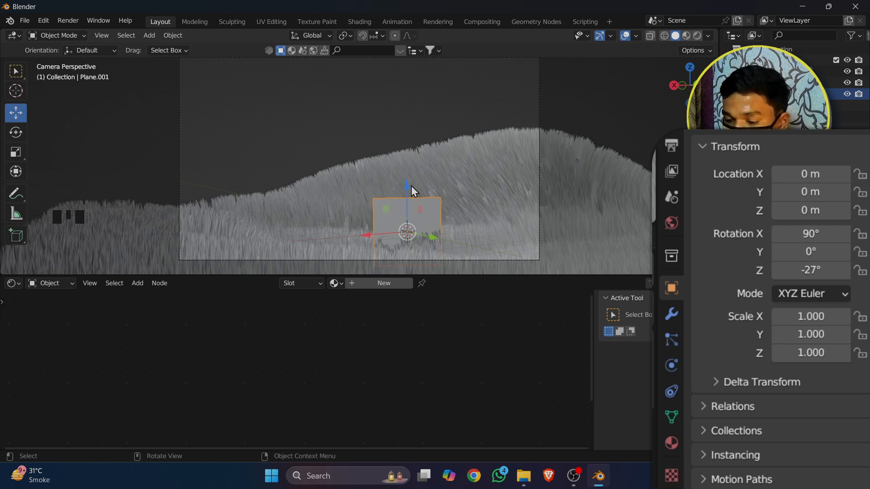
pyautogui.moveTo(411, 186); pyautogui.dragTo(411, 167)
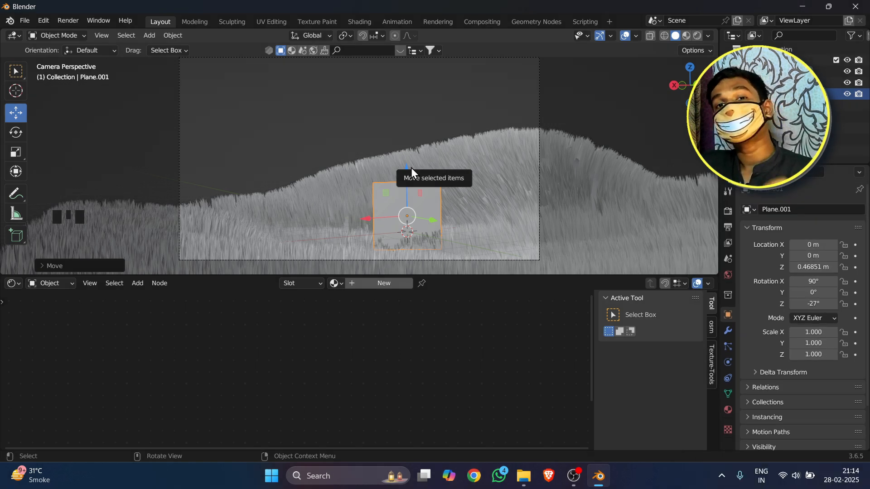
# Step: Check the flowers image in the Grass tut folder, create a new material for the plane and delete its Principled BSDF node
pyautogui.click(524, 475)
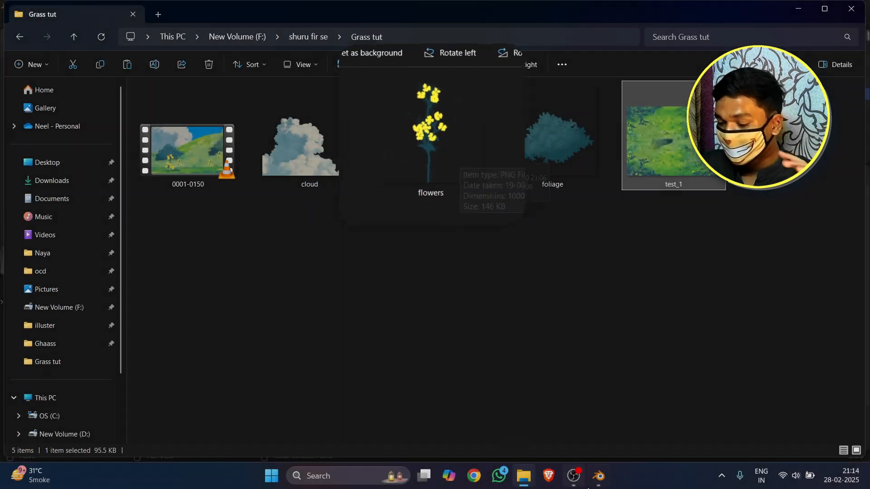
pyautogui.click(597, 476)
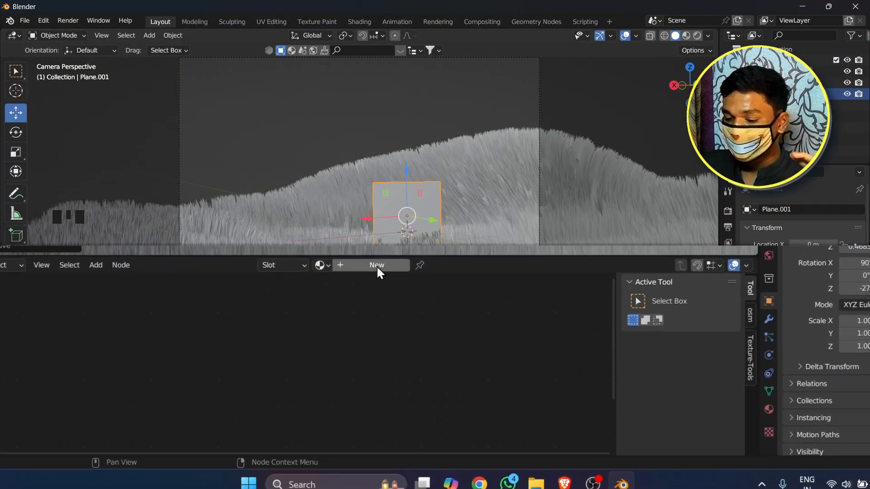
pyautogui.click(377, 266)
pyautogui.scroll(2, 198, 344)
pyautogui.scroll(-2, 227, 323)
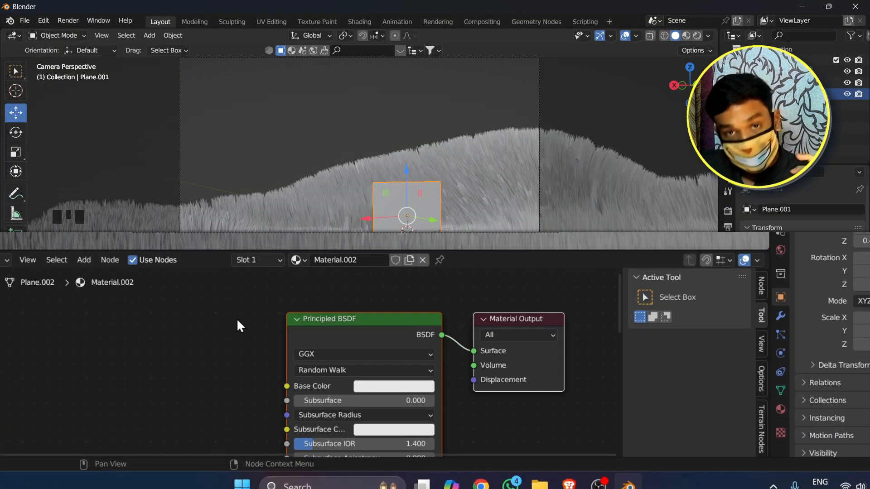
pyautogui.moveTo(314, 332); pyautogui.dragTo(236, 322)
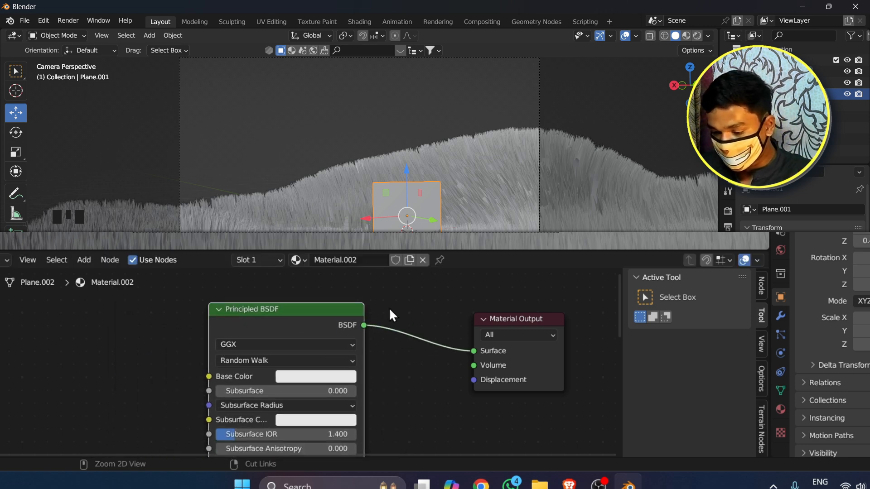
pyautogui.press('x')
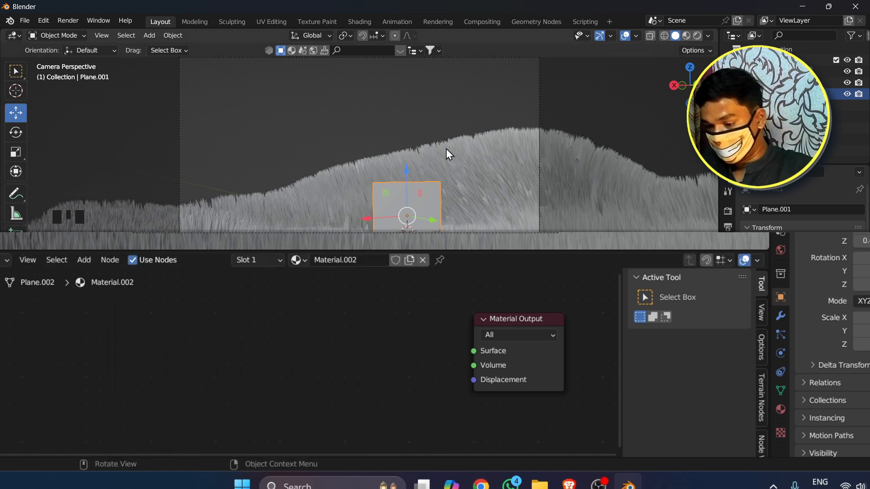
# Step: Disconnect the Emission node from the test_1 image and Material Output in the terrain's material and move it aside
pyautogui.click(608, 164)
pyautogui.press('KP_0')
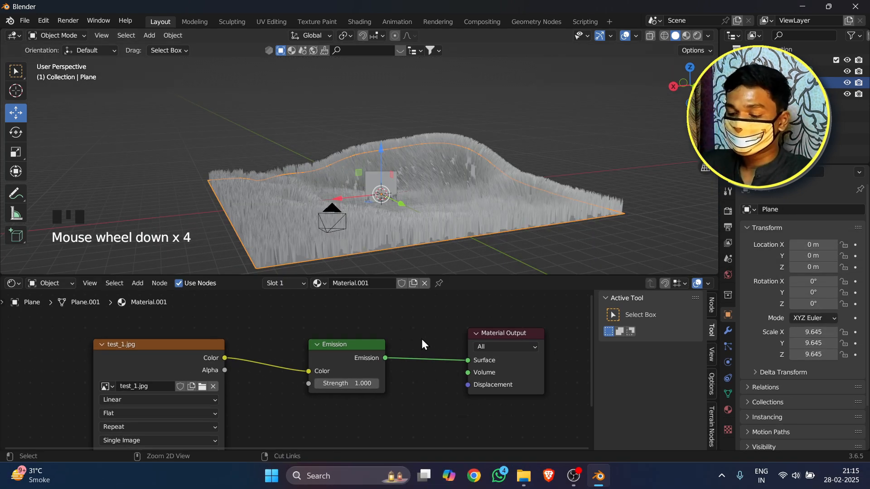
pyautogui.keyDown('ctrl'); pyautogui.moveTo(421, 339); pyautogui.dragTo(418, 378, button='right'); pyautogui.keyUp('ctrl')
pyautogui.moveTo(348, 344); pyautogui.dragTo(354, 288)
pyautogui.keyDown('ctrl'); pyautogui.moveTo(151, 280); pyautogui.dragTo(253, 347, button='right'); pyautogui.keyUp('ctrl')
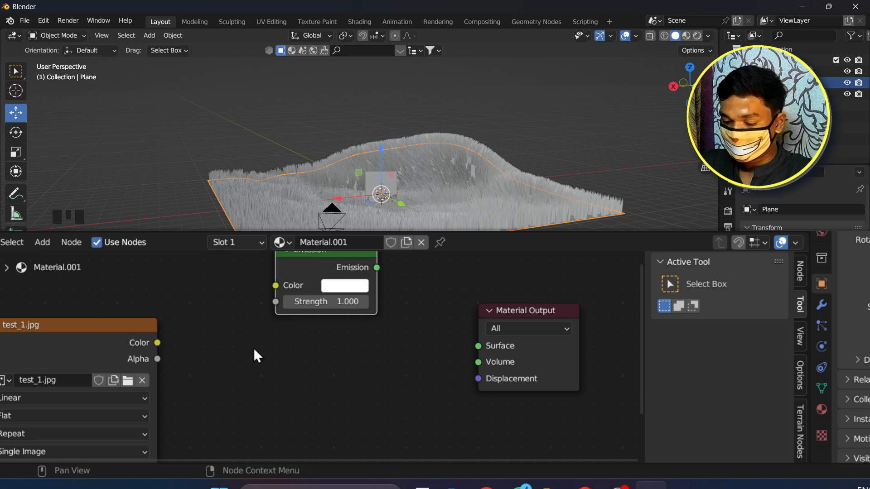
pyautogui.scroll(-2, 271, 335)
pyautogui.moveTo(295, 283); pyautogui.dragTo(330, 249)
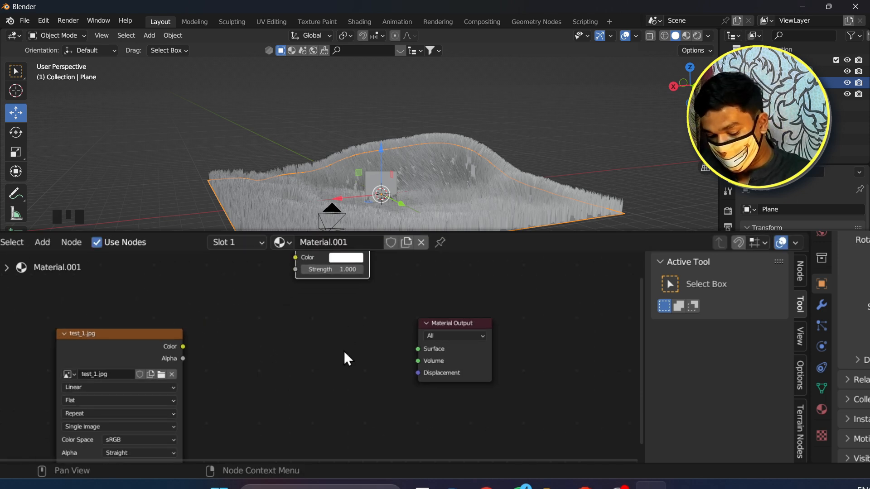
# Step: Try a Principled BSDF on the terrain, with the test_1 Color feeding Base Color and the BSDF output feeding the material Surface
pyautogui.hotkey('shift', 'a')
pyautogui.click(316, 310)
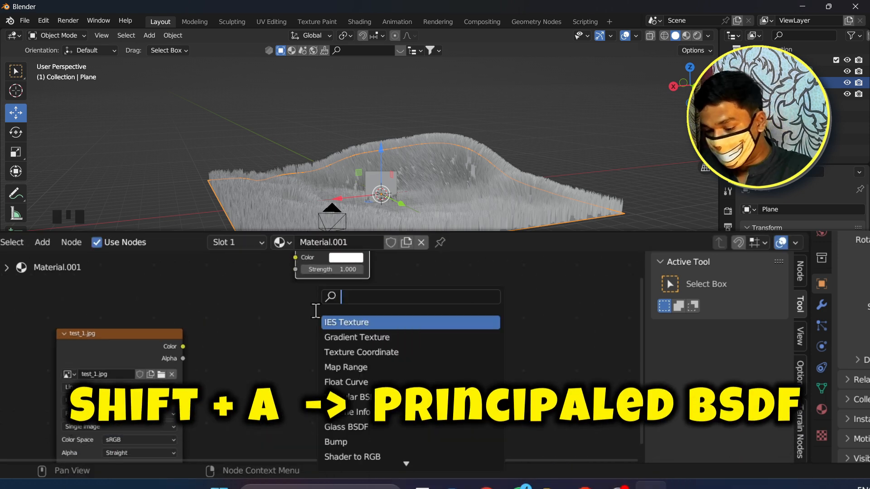
pyautogui.write('pt')
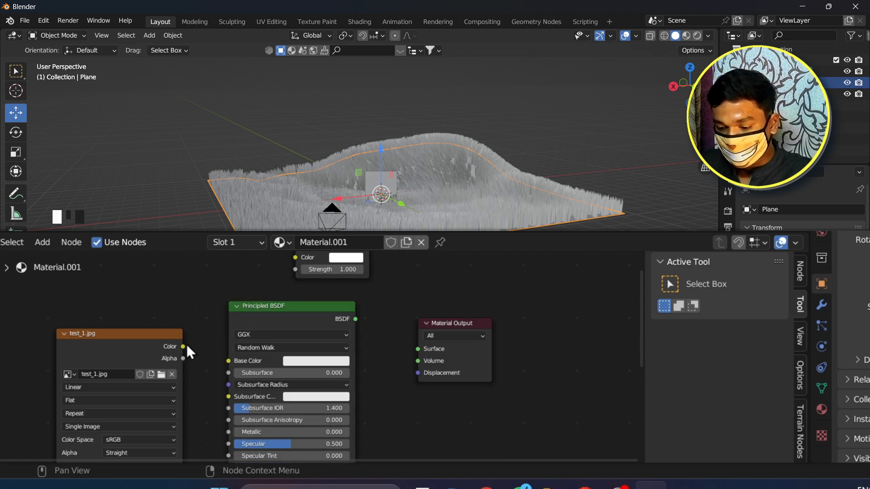
pyautogui.moveTo(187, 348); pyautogui.dragTo(235, 361)
pyautogui.moveTo(355, 312); pyautogui.dragTo(418, 349)
# Step: Switch the viewport to rendered shading and examine how the hill's grass looks from several angles
pyautogui.scroll(2, 520, 142)
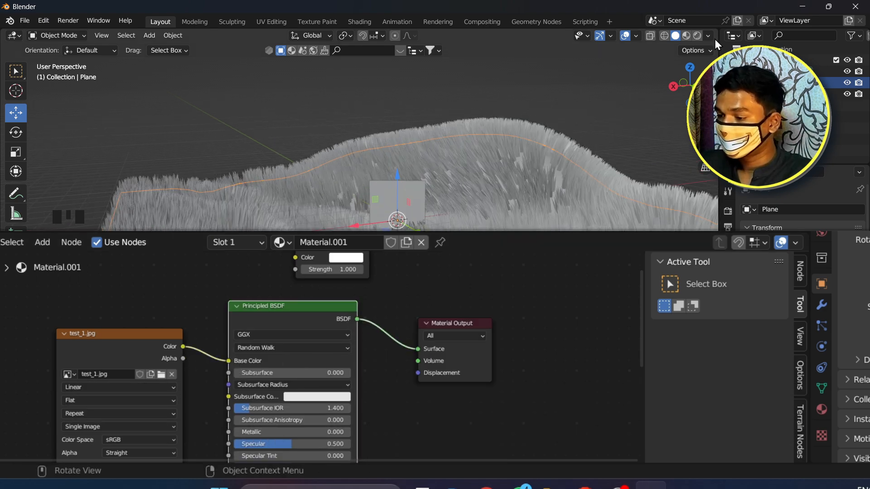
pyautogui.click(698, 36)
pyautogui.moveTo(531, 76)
pyautogui.mouseDown(button='middle')
pyautogui.moveTo(515, 148)
pyautogui.moveTo(431, 135)
pyautogui.moveTo(451, 140)
pyautogui.moveTo(516, 127)
pyautogui.mouseUp(button='middle')
pyautogui.scroll(2, 485, 152)
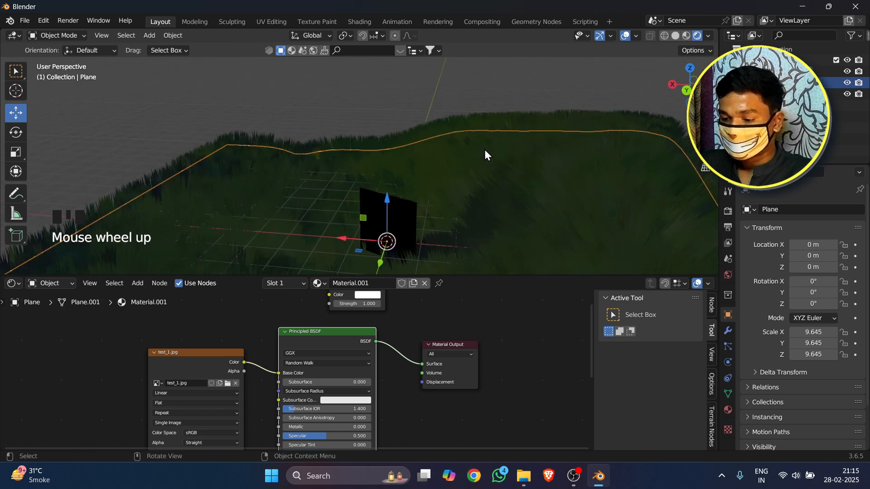
pyautogui.scroll(-3, 485, 153)
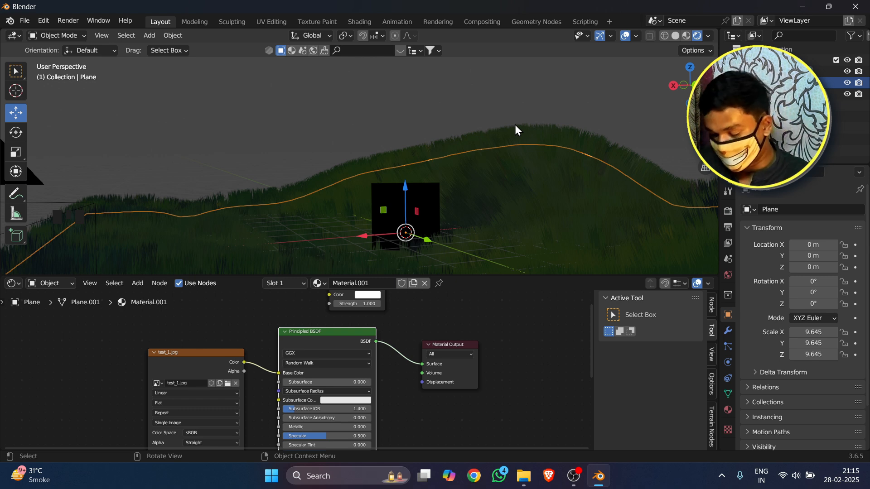
# Step: Try a 100 W point light above the grass, move it along the hill to test the lighting, and delete it
pyautogui.hotkey('shift', 'a')
pyautogui.moveTo(499, 279)
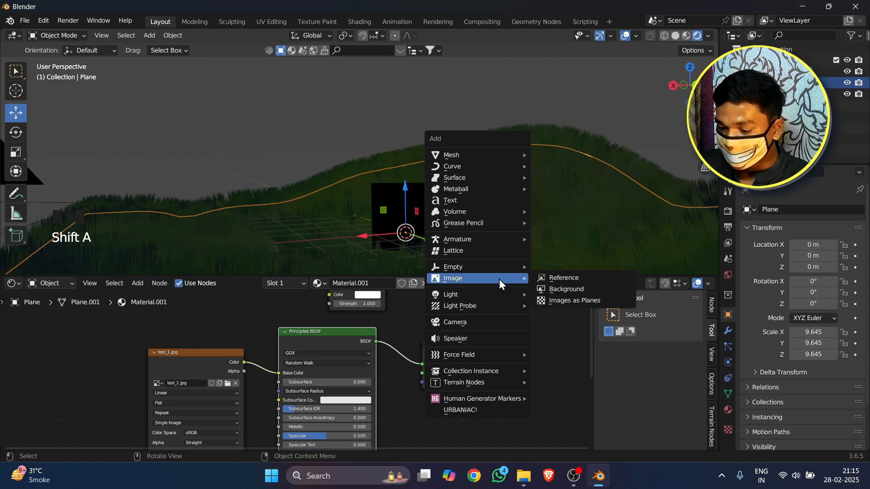
pyautogui.click(561, 295)
pyautogui.moveTo(507, 248); pyautogui.dragTo(454, 243, button='middle')
pyautogui.moveTo(377, 155); pyautogui.dragTo(377, 134)
pyautogui.moveTo(377, 134); pyautogui.dragTo(377, 126)
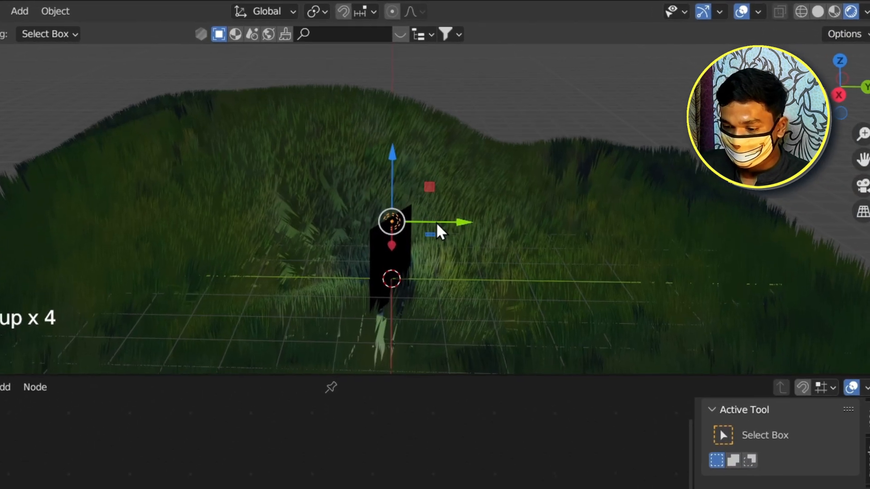
pyautogui.moveTo(437, 225); pyautogui.dragTo(694, 300)
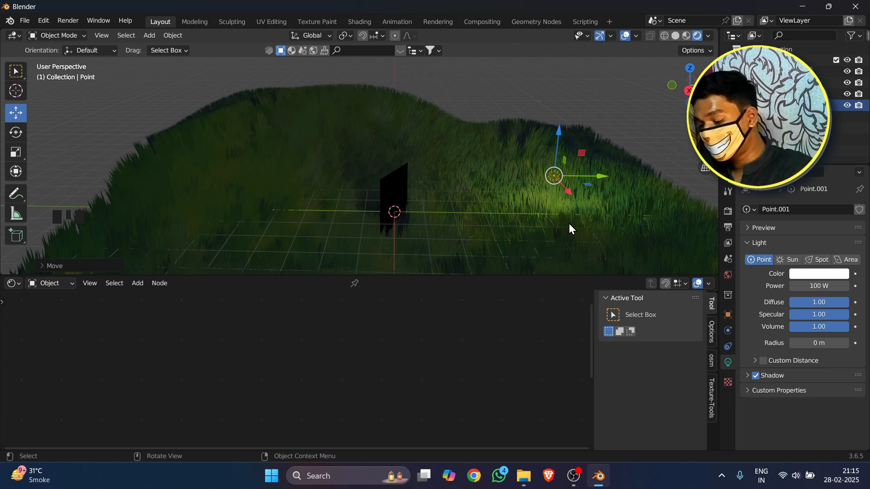
pyautogui.press('Delete')
# Step: Restore the terrain material's Emission shader between the test_1 image and Material Output in place of the Principled BSDF
pyautogui.click(452, 169)
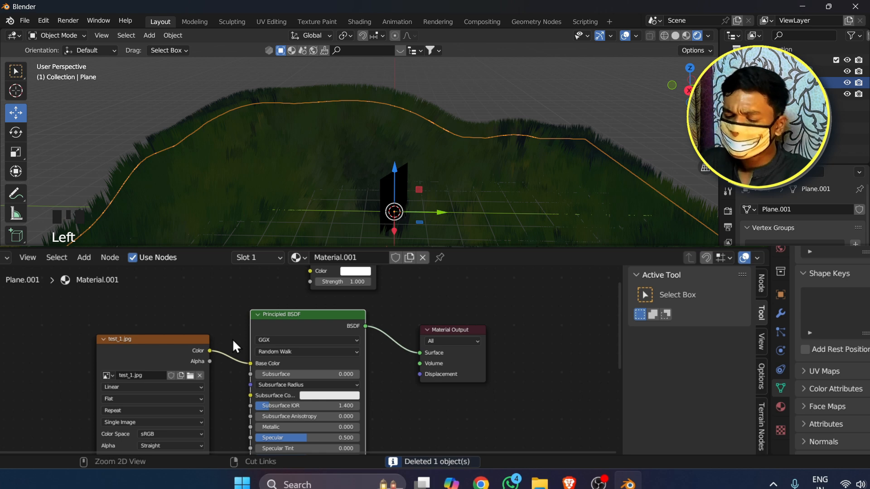
pyautogui.keyDown('ctrl'); pyautogui.moveTo(229, 356); pyautogui.dragTo(240, 378, button='right'); pyautogui.keyUp('ctrl')
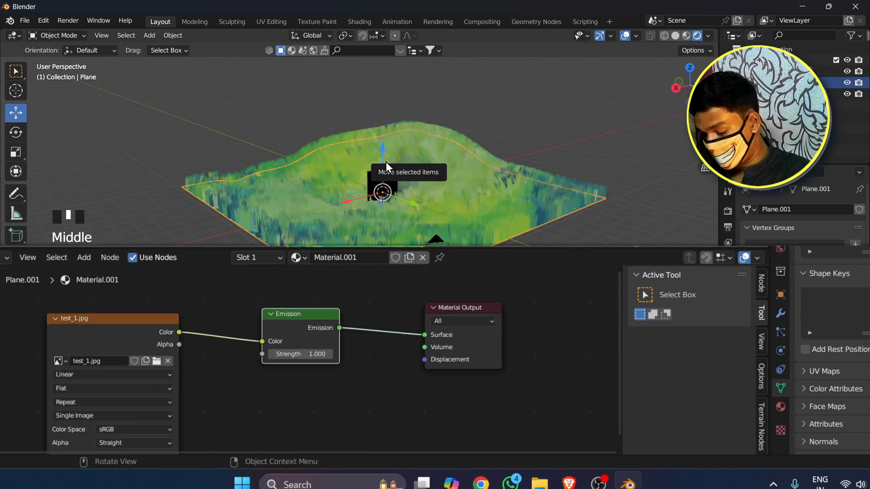
# Step: In camera view, set the upright plane's Z rotation to -34°
pyautogui.press('KP_0')
pyautogui.click(427, 208)
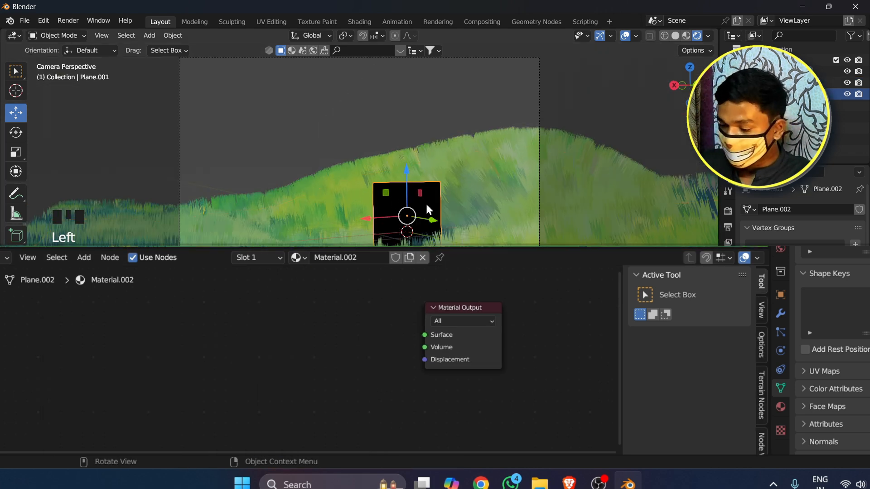
pyautogui.click(780, 294)
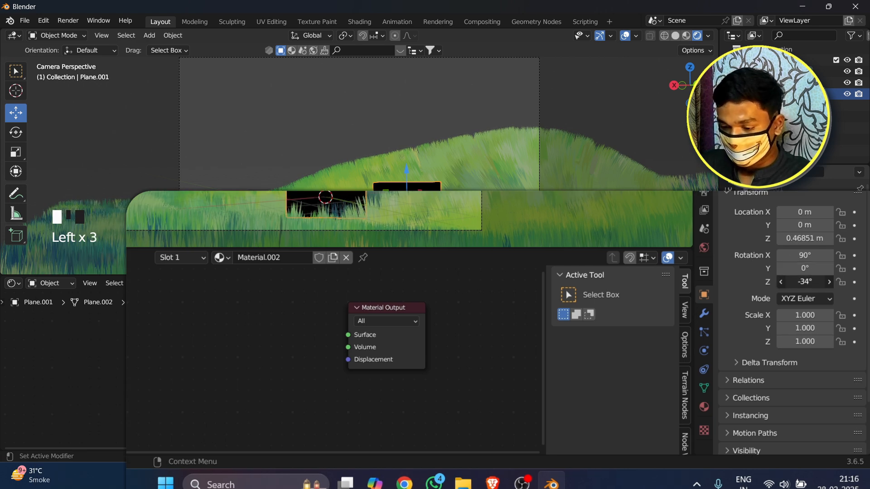
# Step: Add an Emission shader to the upright plane's Material.002 and connect its output to the Material Output's Surface
pyautogui.moveTo(206, 336); pyautogui.dragTo(226, 335, button='middle')
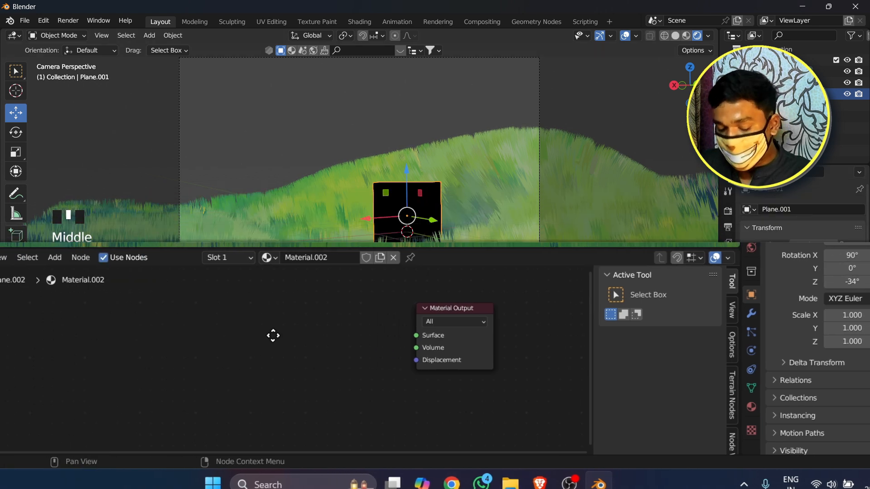
pyautogui.hotkey('shift', 'a')
pyautogui.click(275, 314)
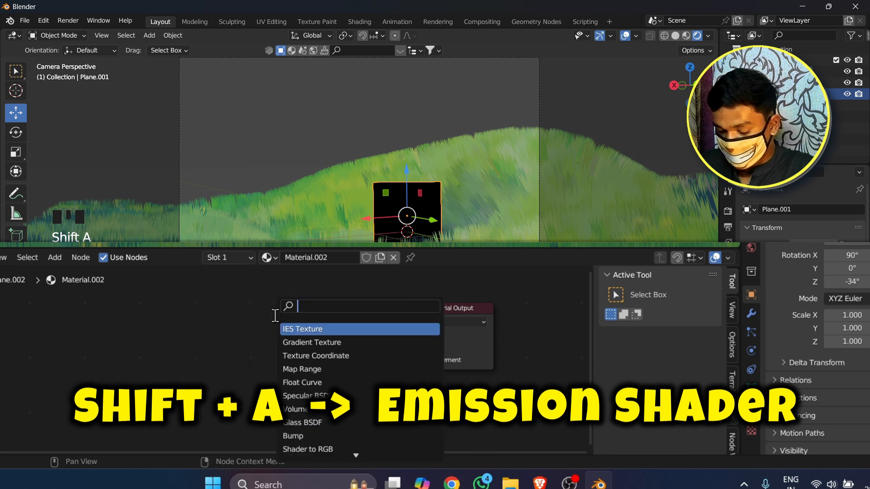
pyautogui.write('em')
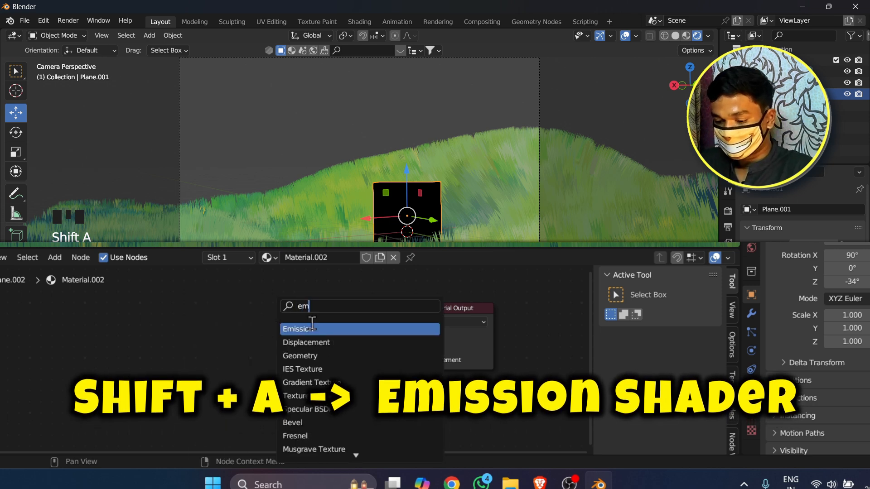
pyautogui.press('Return')
pyautogui.click(314, 333)
pyautogui.moveTo(352, 324); pyautogui.dragTo(369, 327)
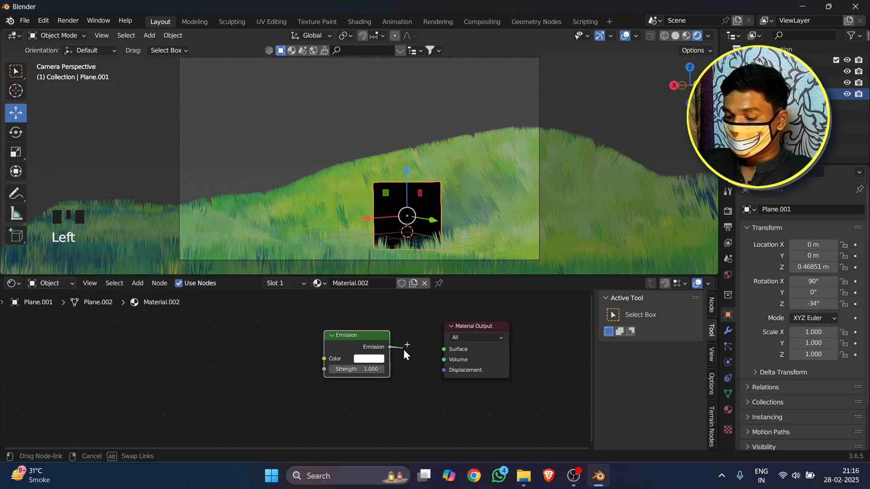
pyautogui.moveTo(443, 350); pyautogui.dragTo(442, 350)
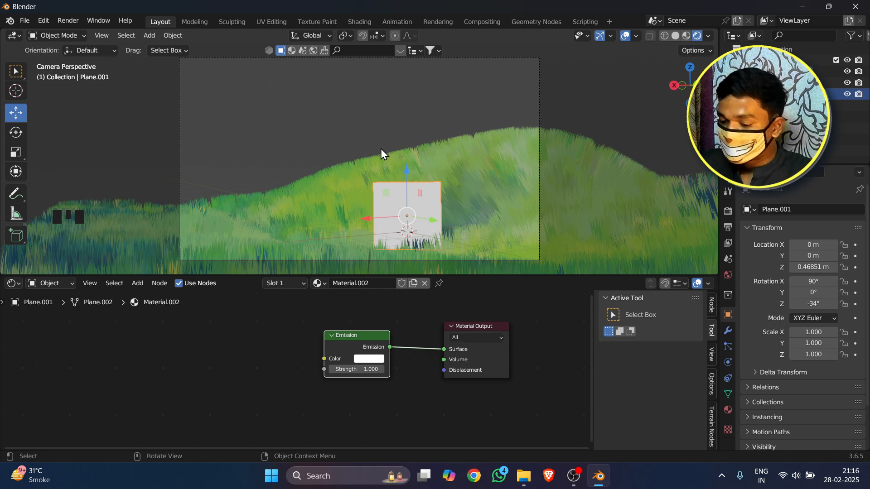
# Step: Bring flowers.png from File Explorer's Grass tut folder into the plane's node tree as an image node, set well apart from Emission
pyautogui.moveTo(371, 345); pyautogui.dragTo(395, 352)
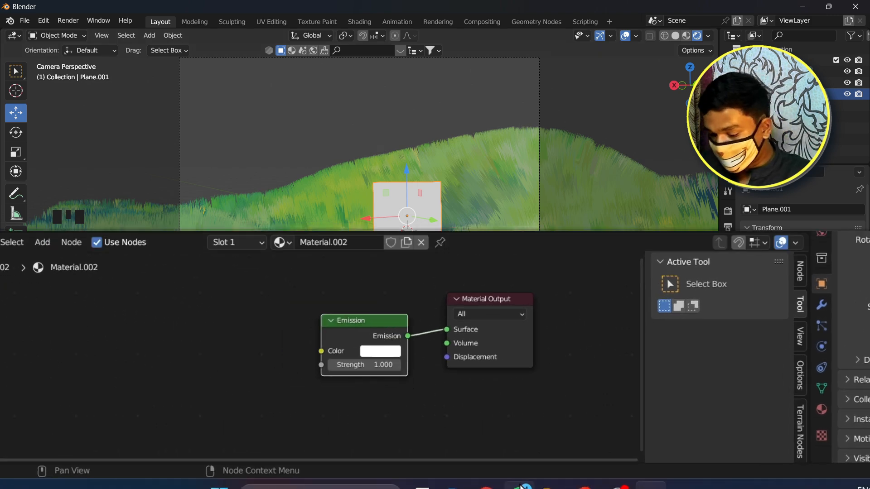
pyautogui.click(548, 487)
pyautogui.moveTo(416, 169); pyautogui.dragTo(371, 341)
pyautogui.moveTo(180, 334); pyautogui.dragTo(81, 334)
pyautogui.click(162, 321)
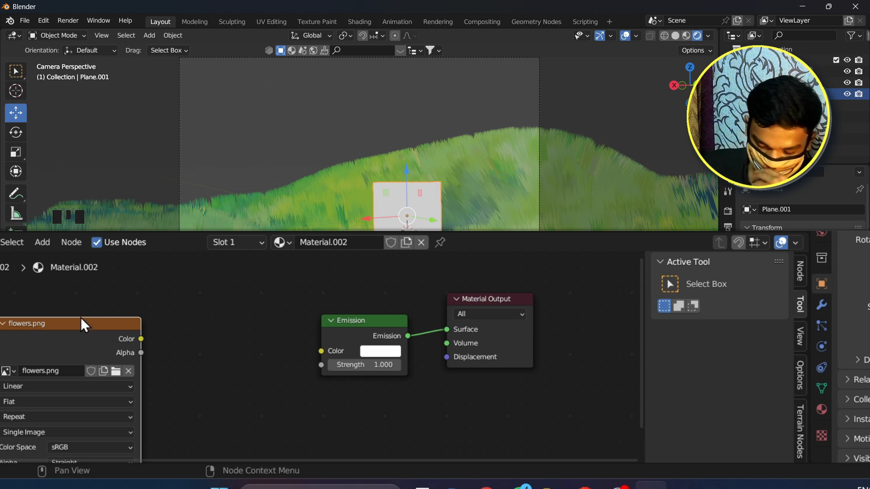
# Step: View flowers.png in the image viewer, and back in Blender try feeding its Color into Emission's Color, cutting that link again
pyautogui.click(523, 480)
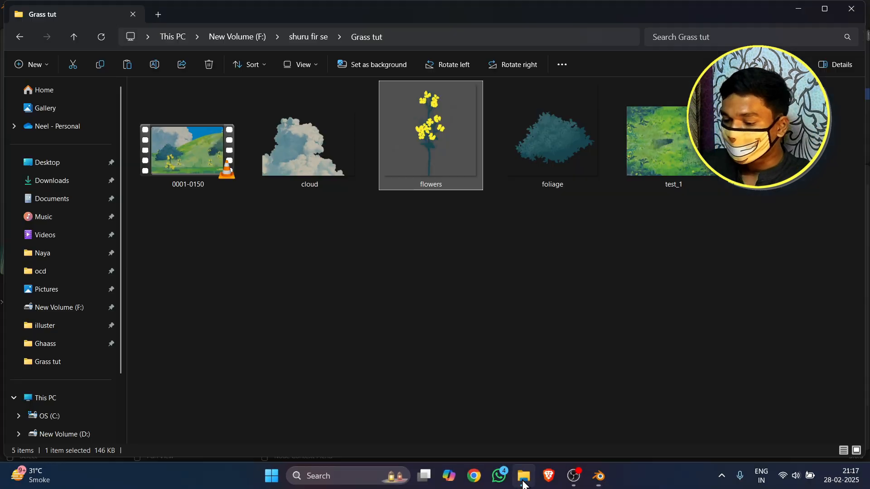
pyautogui.doubleClick(430, 166)
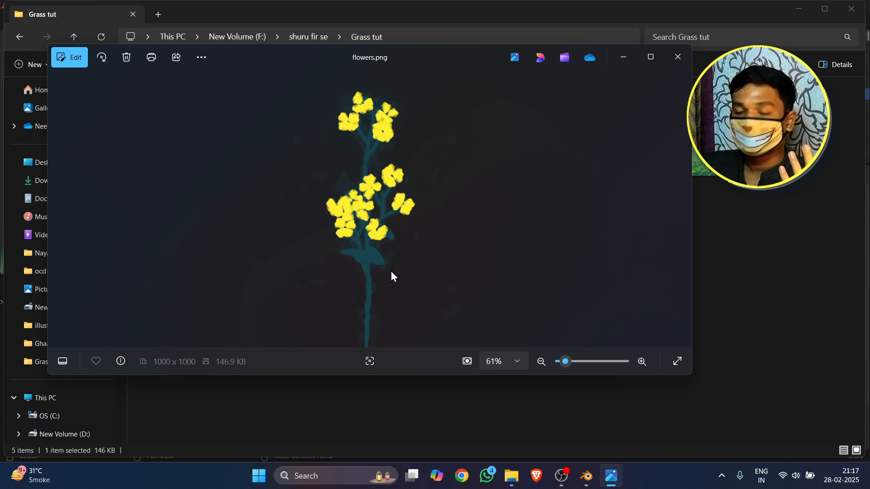
pyautogui.click(586, 476)
pyautogui.moveTo(212, 357); pyautogui.dragTo(349, 366)
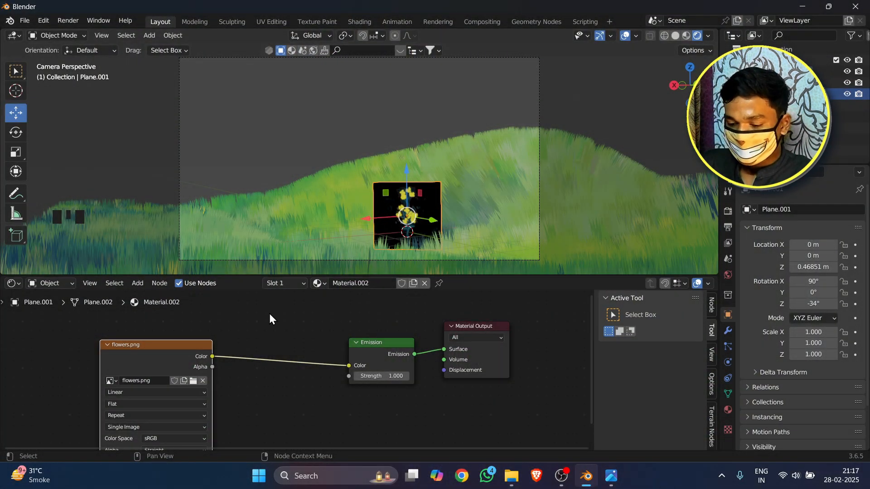
pyautogui.keyDown('ctrl'); pyautogui.moveTo(282, 346); pyautogui.dragTo(271, 421, button='right'); pyautogui.keyUp('ctrl')
# Step: Move the flowers.png image node farther from the Emission node to make room in the node tree
pyautogui.click(138, 355)
pyautogui.moveTo(138, 354); pyautogui.dragTo(100, 345)
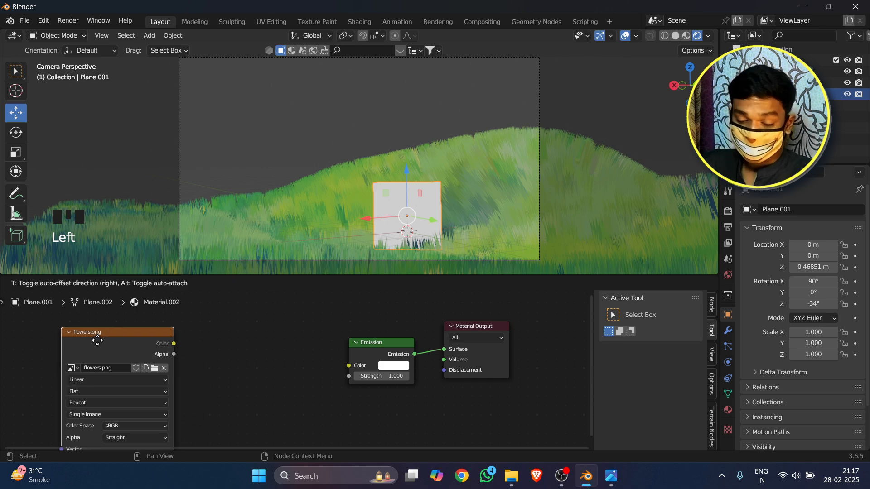
pyautogui.scroll(-2, 248, 412)
pyautogui.moveTo(249, 411); pyautogui.dragTo(254, 359, button='middle')
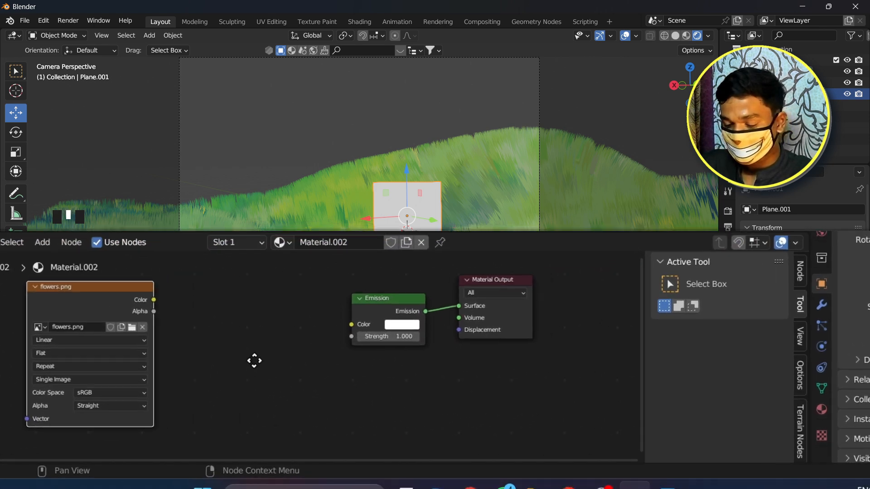
pyautogui.scroll(1, 243, 364)
pyautogui.moveTo(89, 309); pyautogui.dragTo(0, 323)
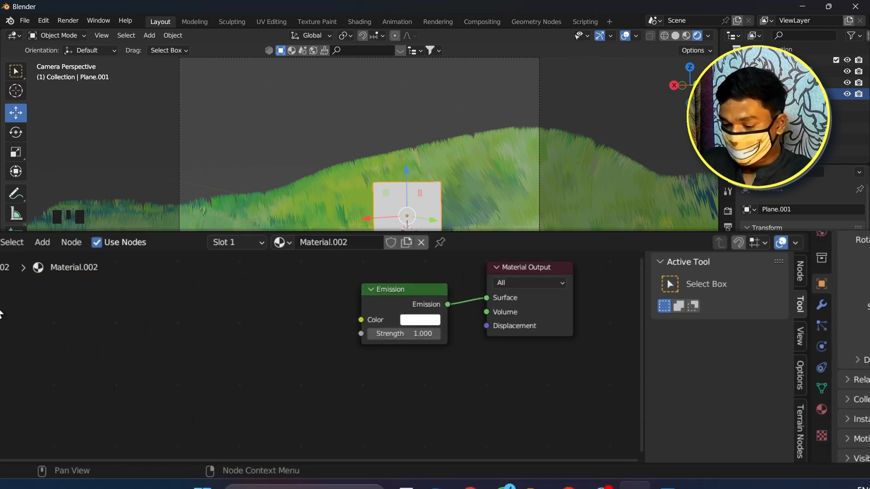
pyautogui.moveTo(194, 319); pyautogui.dragTo(264, 323, button='middle')
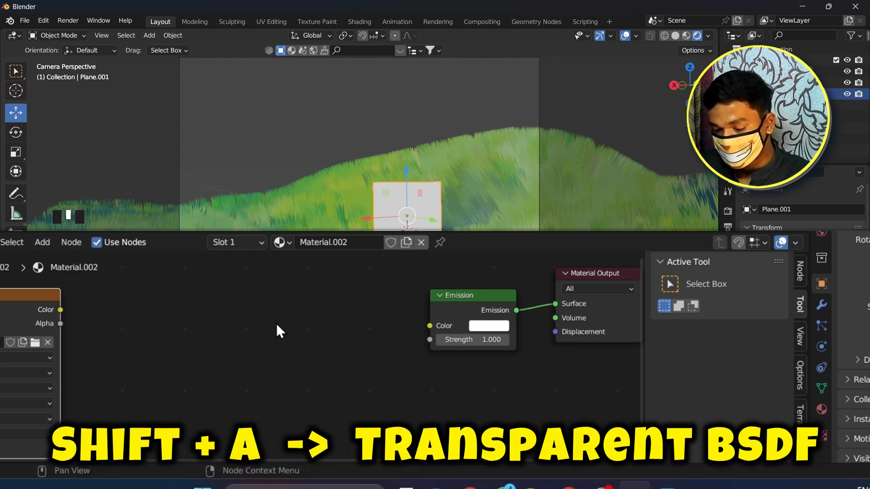
# Step: Add a Transparent BSDF node directly below the Emission shader
pyautogui.hotkey('shift', 'a')
pyautogui.click(263, 305)
pyautogui.write('t')
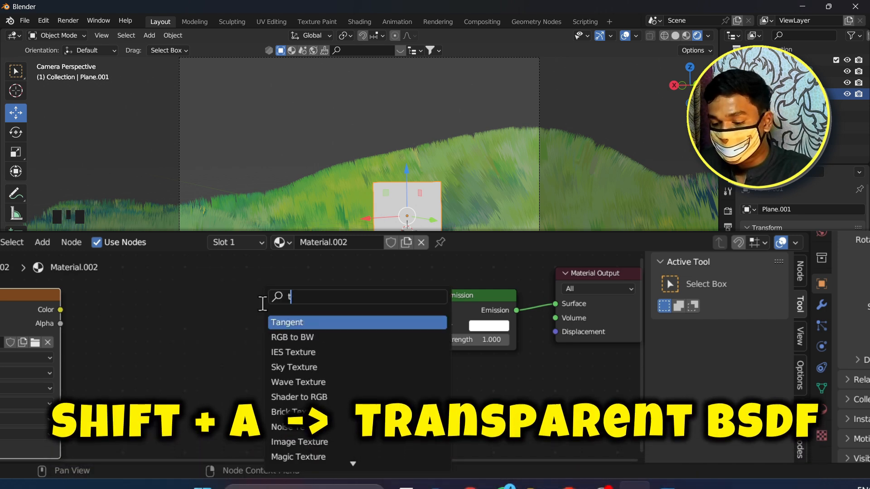
pyautogui.write('ra')
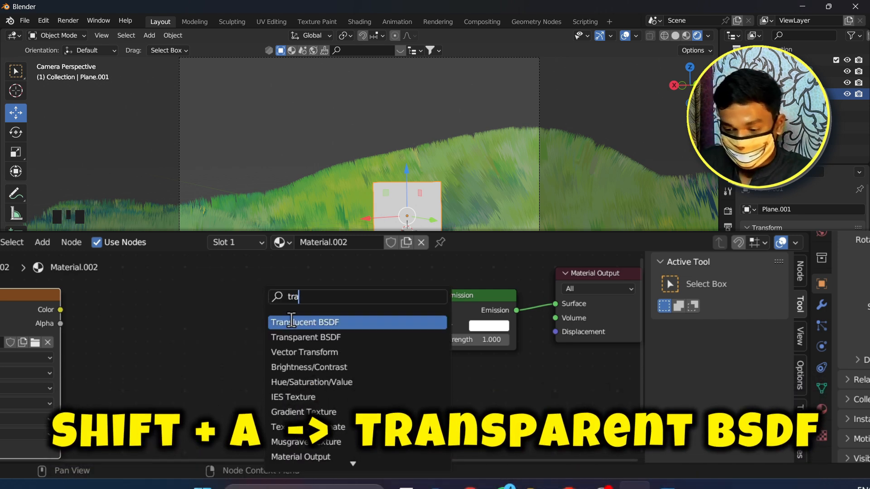
pyautogui.click(351, 338)
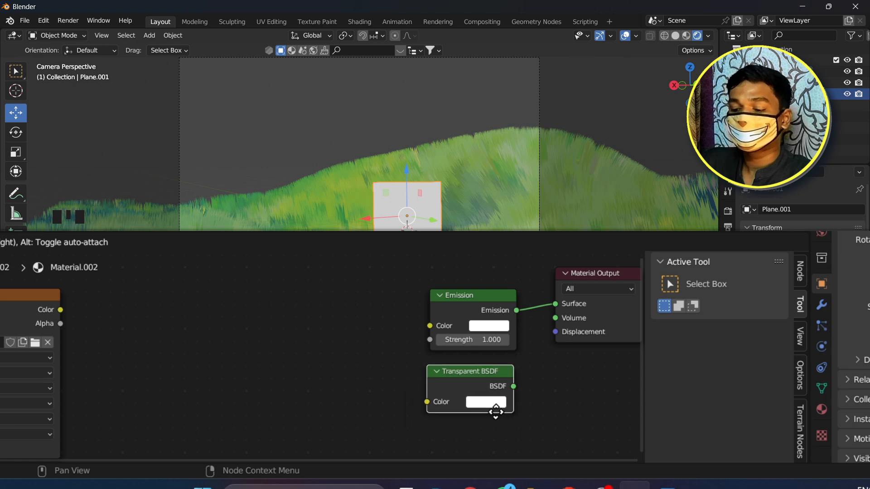
pyautogui.click(495, 410)
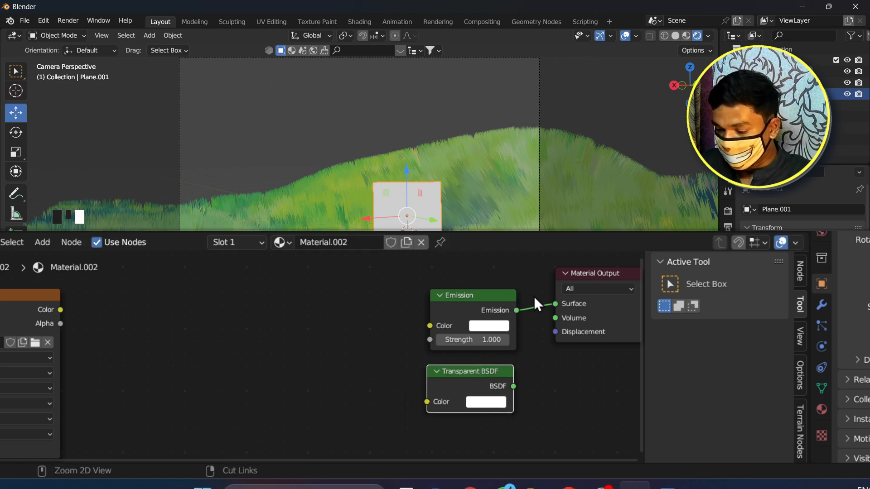
# Step: Cut the link between Emission and Material Output, and spread the nodes apart to leave a gap before the output
pyautogui.keyDown('ctrl'); pyautogui.moveTo(526, 326); pyautogui.dragTo(528, 329, button='right'); pyautogui.keyUp('ctrl')
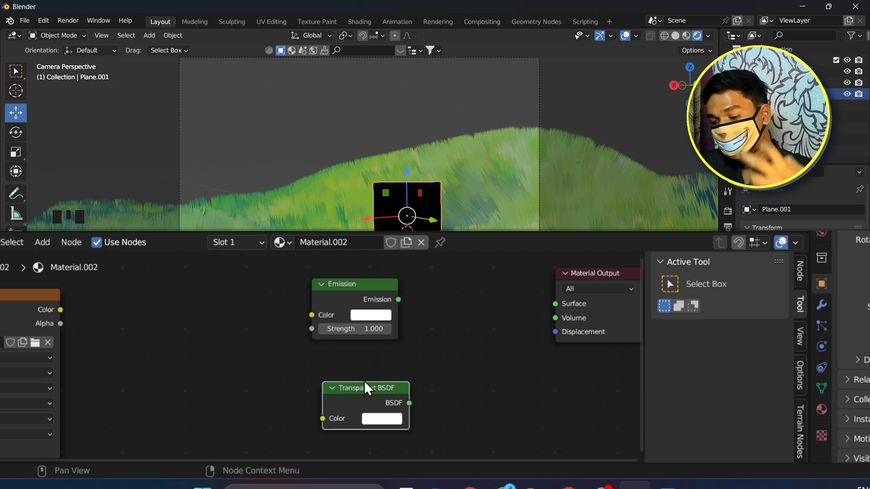
pyautogui.moveTo(460, 333); pyautogui.dragTo(446, 323, button='middle')
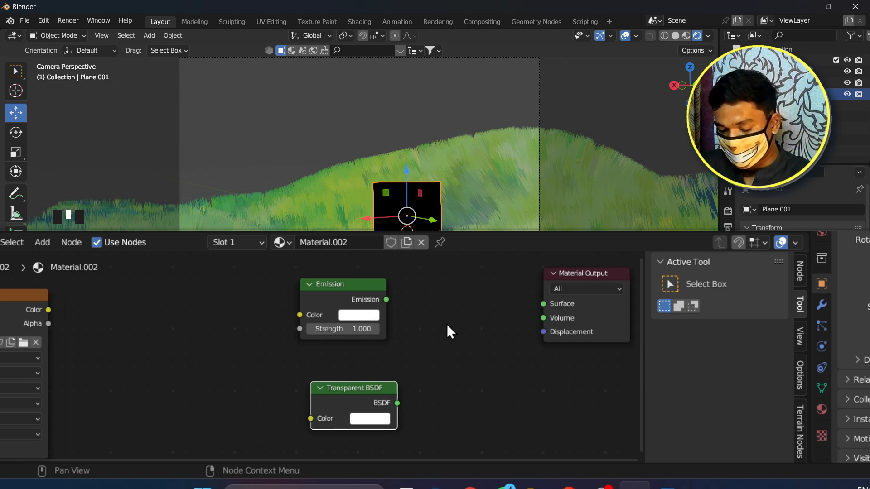
pyautogui.moveTo(579, 326); pyautogui.dragTo(608, 330)
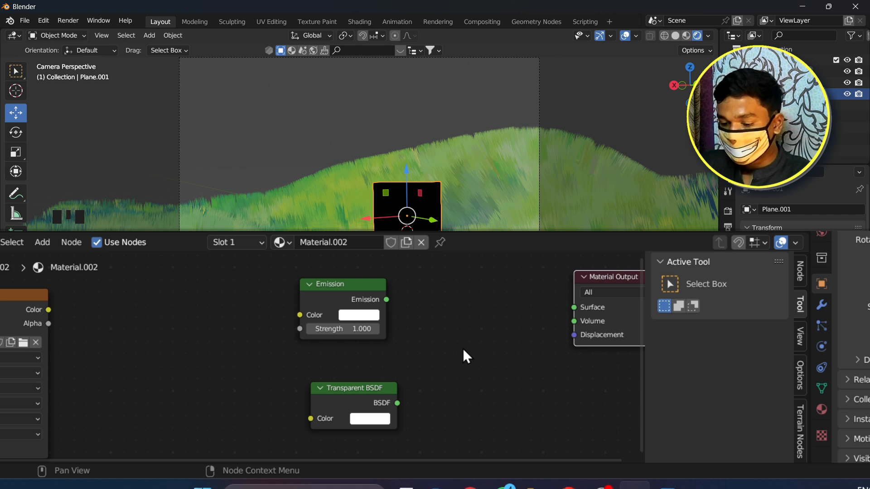
# Step: Add a Mix Shader between Emission and Material Output and link Emission to its first Shader input
pyautogui.hotkey('shift', 'a')
pyautogui.click(443, 304)
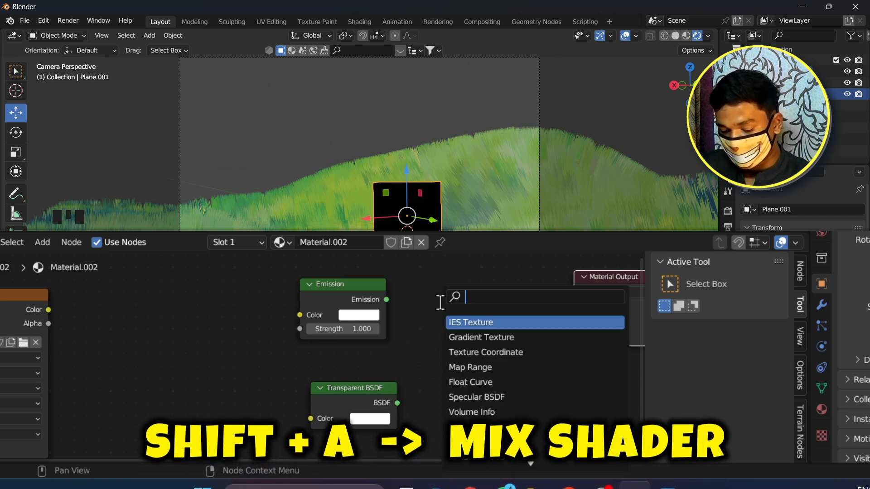
pyautogui.write('mix')
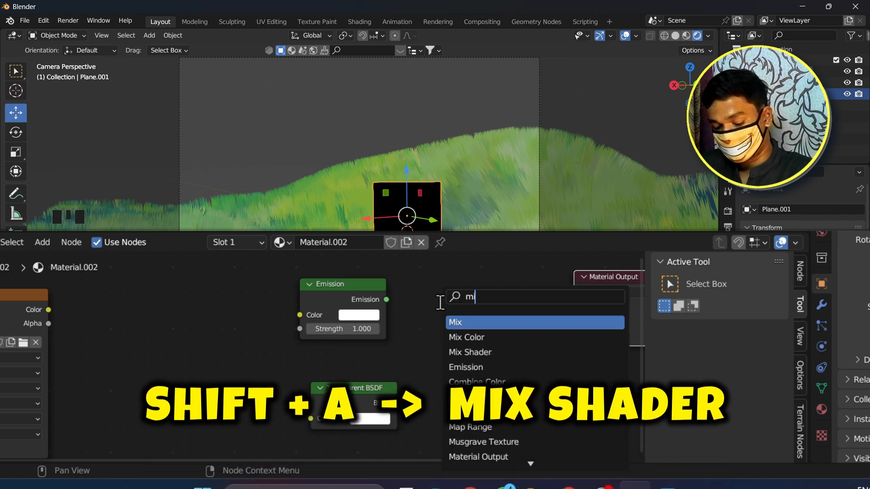
pyautogui.press('Down')
pyautogui.press('Down')
pyautogui.press('Return')
pyautogui.click(470, 337)
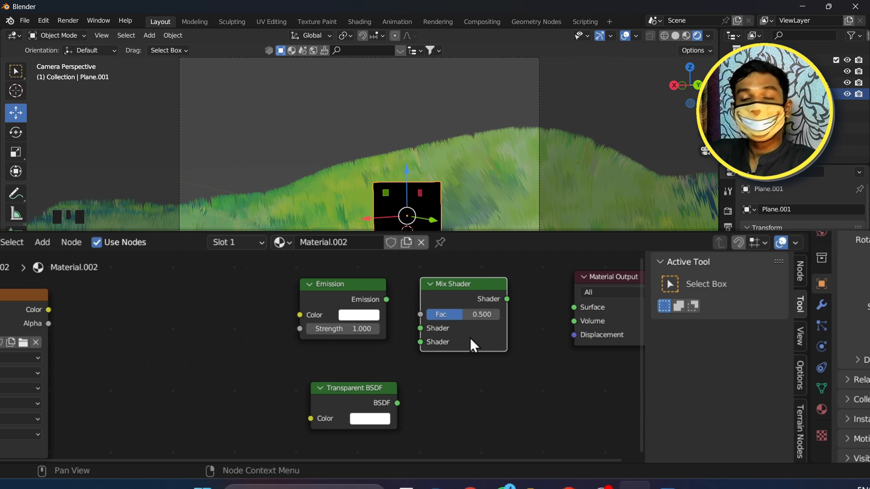
pyautogui.moveTo(387, 299); pyautogui.dragTo(420, 328)
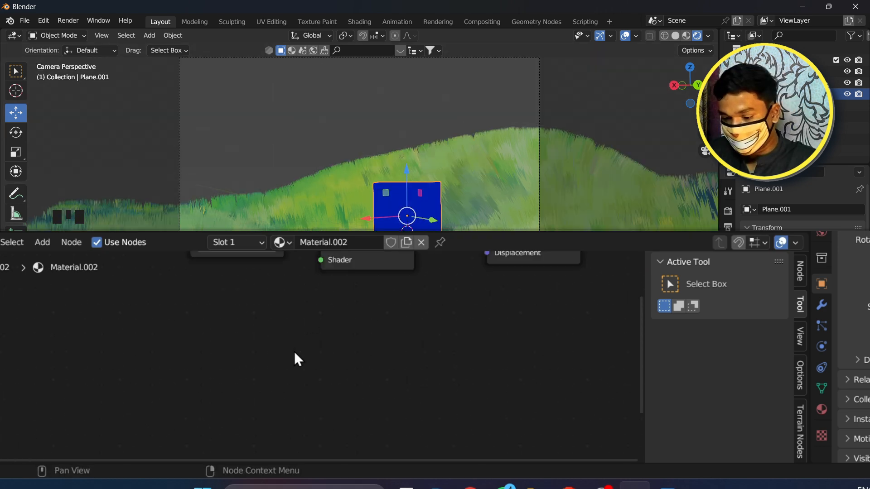
# Step: Add a second Emission shader below the blue one and connect it to the Mix Shader's second Shader input
pyautogui.moveTo(294, 352); pyautogui.dragTo(333, 377, button='middle')
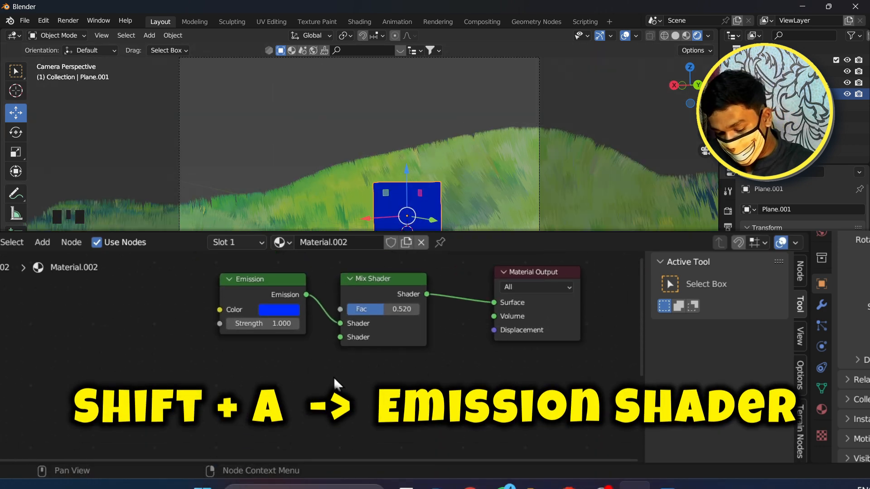
pyautogui.hotkey('shift', 'a')
pyautogui.click(295, 305)
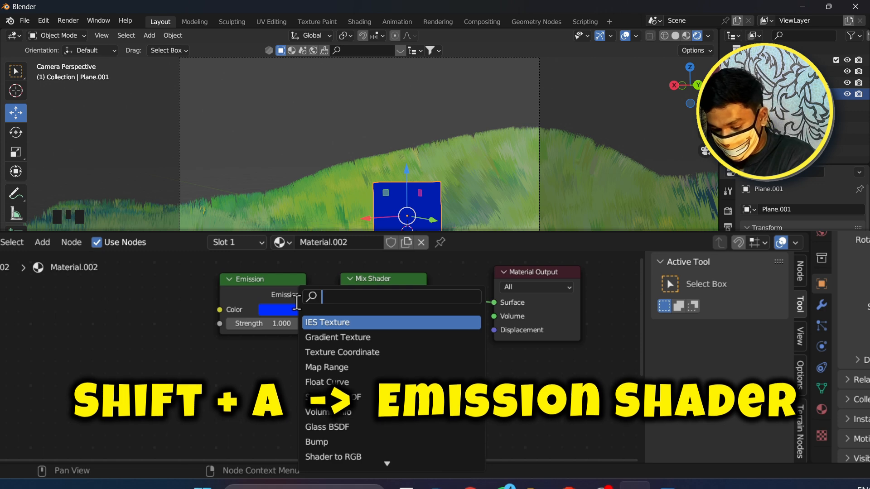
pyautogui.write('emi')
pyautogui.press('Return')
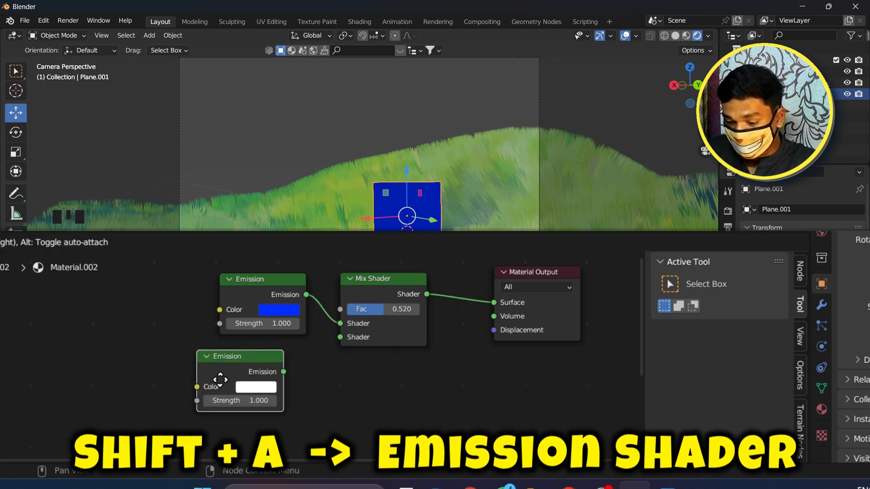
pyautogui.click(274, 386)
pyautogui.moveTo(284, 371); pyautogui.dragTo(340, 338)
# Step: Set the second Emission shader's colour to bright green and the Mix Shader's factor to 0.507
pyautogui.click(254, 388)
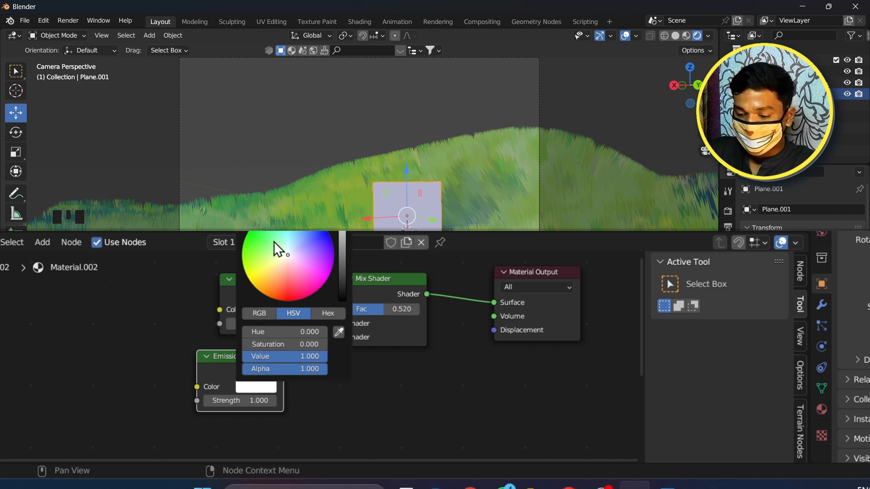
pyautogui.moveTo(273, 241); pyautogui.dragTo(245, 242)
pyautogui.scroll(1, 427, 388)
pyautogui.moveTo(426, 388); pyautogui.dragTo(357, 424, button='middle')
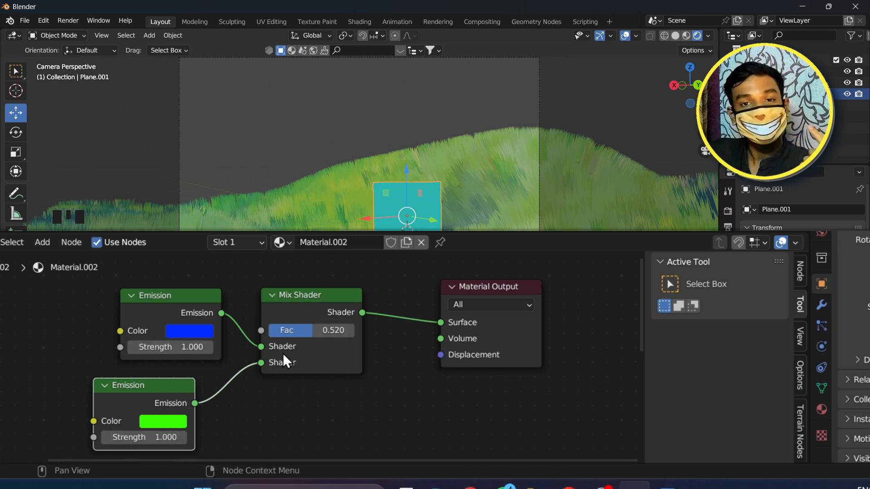
pyautogui.moveTo(344, 338); pyautogui.dragTo(312, 332)
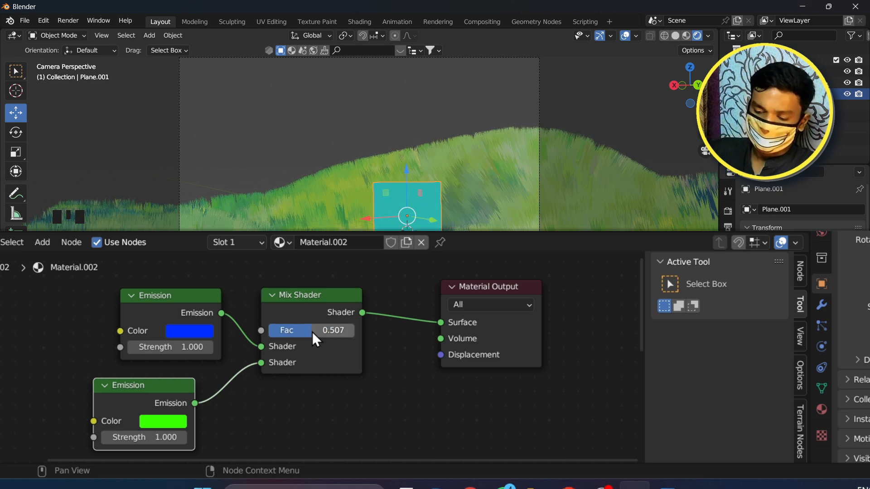
# Step: Disconnect the green Emission shader from the Mix Shader and delete it
pyautogui.keyDown('ctrl'); pyautogui.moveTo(219, 368); pyautogui.dragTo(205, 401, button='right'); pyautogui.keyUp('ctrl')
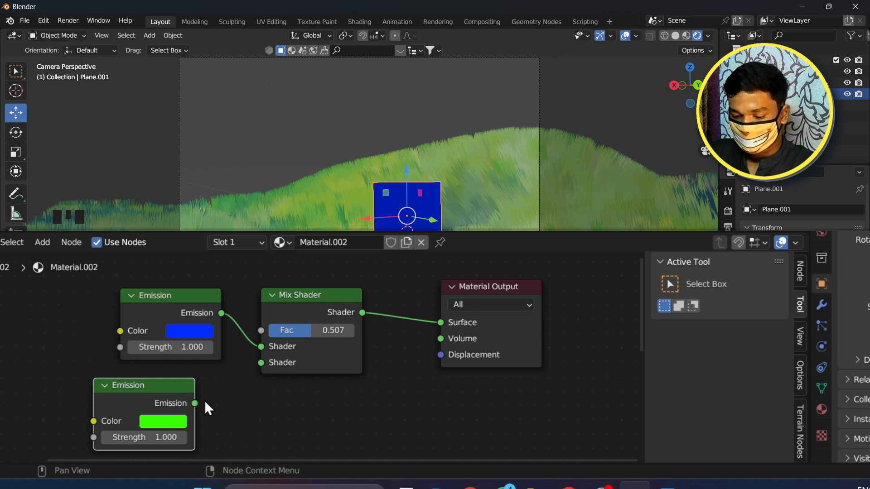
pyautogui.press('x')
pyautogui.moveTo(145, 407); pyautogui.dragTo(144, 305, button='middle')
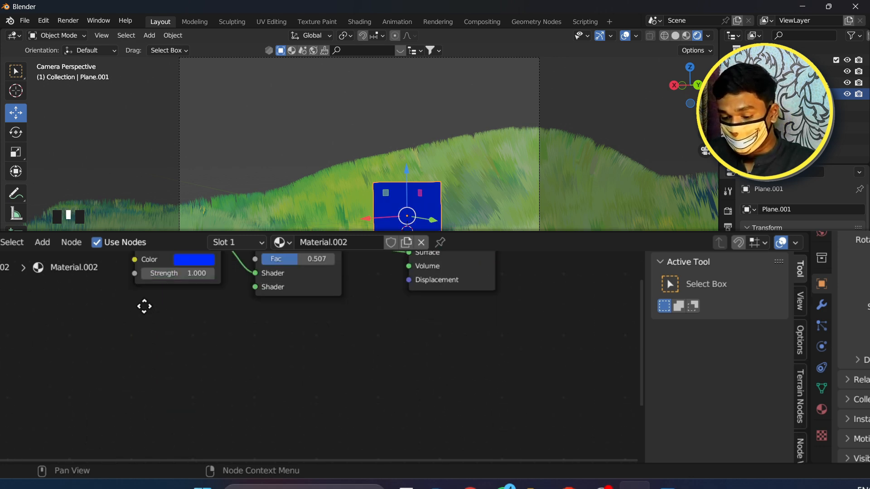
# Step: Connect the Transparent BSDF to the Mix Shader's second Shader input and move the flowers.png node closer to the shaders
pyautogui.scroll(-3, 211, 387)
pyautogui.moveTo(246, 439); pyautogui.dragTo(172, 324)
pyautogui.scroll(3, 173, 325)
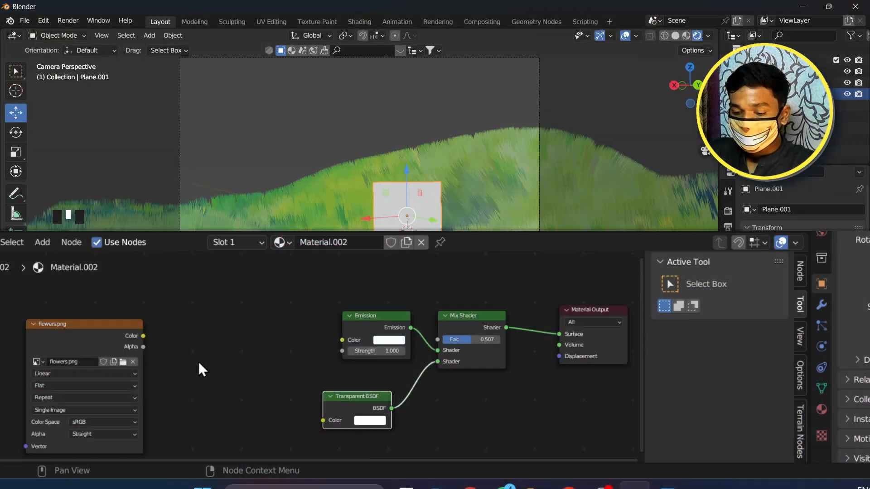
pyautogui.moveTo(75, 338); pyautogui.dragTo(177, 310)
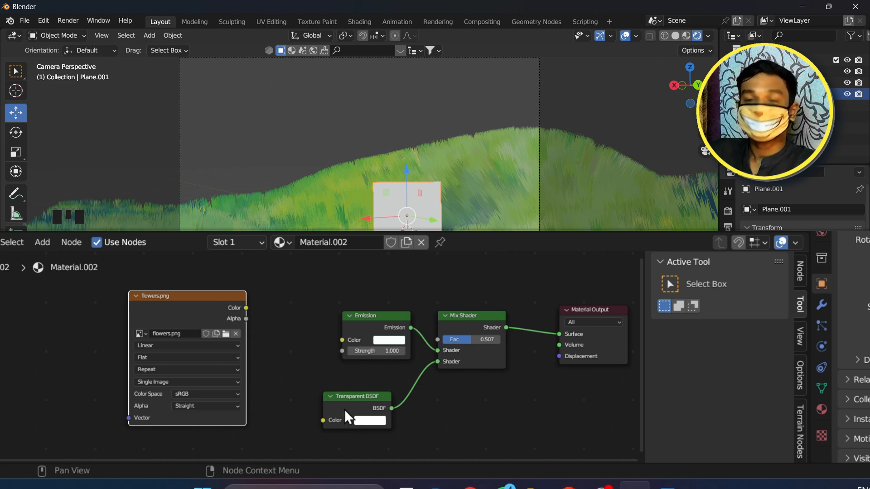
# Step: Connect the flowers.png node's Color output to the Emission shader's Color input
pyautogui.scroll(1, 246, 346)
pyautogui.moveTo(247, 346); pyautogui.dragTo(146, 366, button='middle')
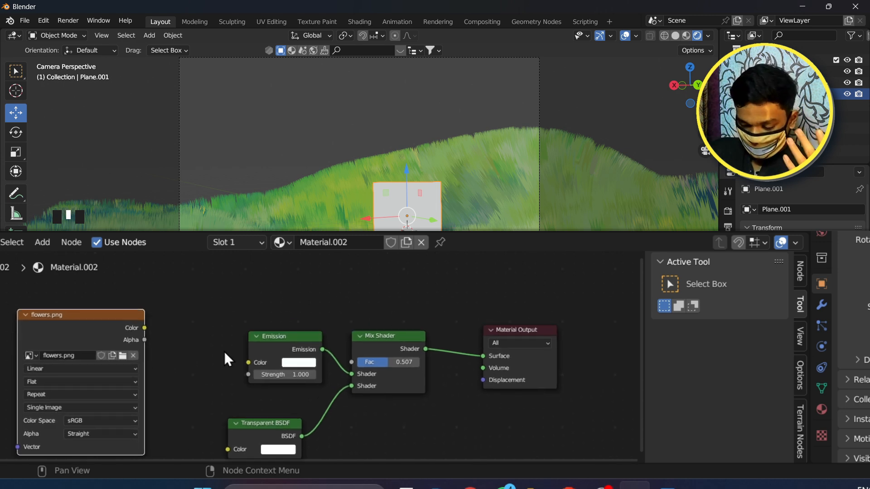
pyautogui.moveTo(92, 342); pyautogui.dragTo(78, 352)
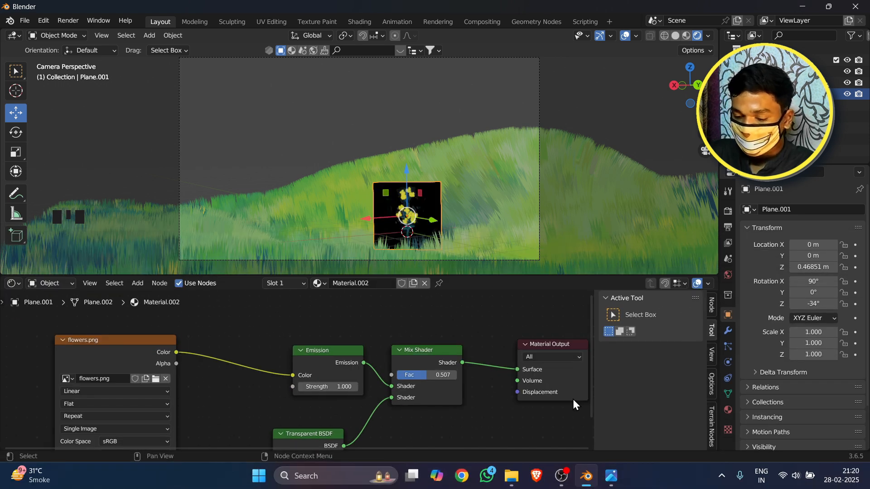
pyautogui.moveTo(515, 387); pyautogui.dragTo(460, 366, button='middle')
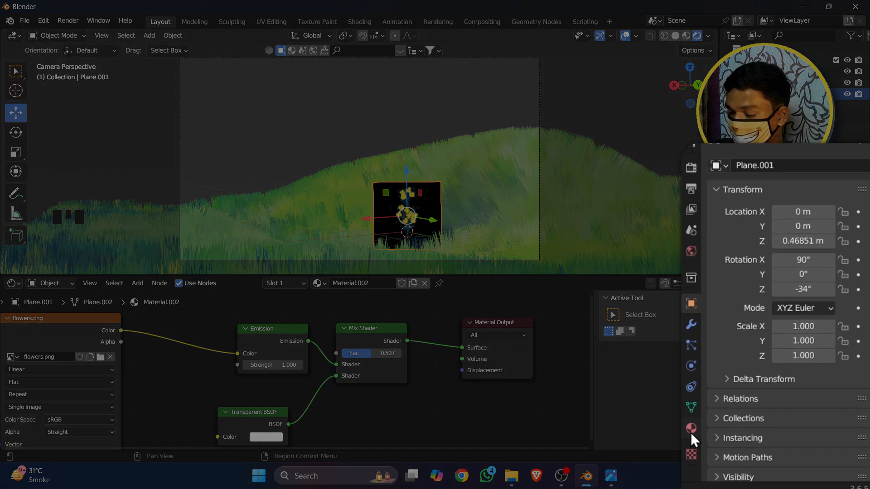
# Step: Set the flower material's Blend Mode and Shadow Mode to Alpha Clip
pyautogui.click(691, 430)
pyautogui.scroll(-5, 740, 384)
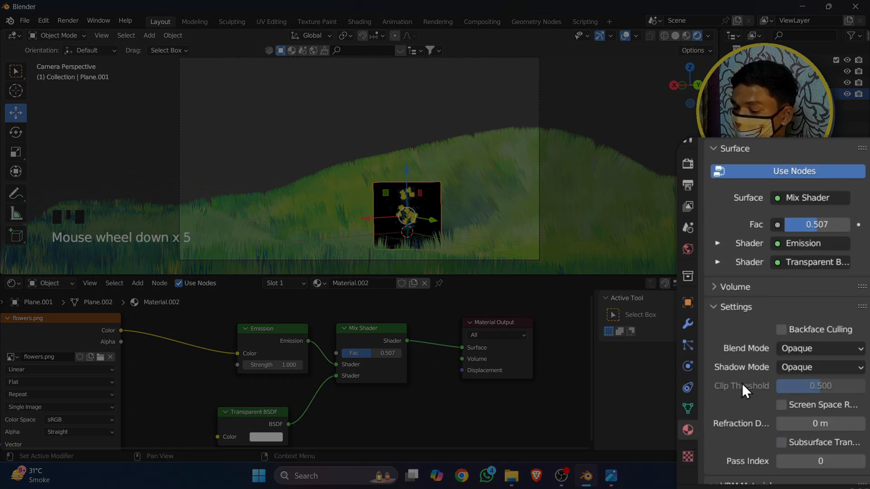
pyautogui.click(839, 342)
pyautogui.click(829, 384)
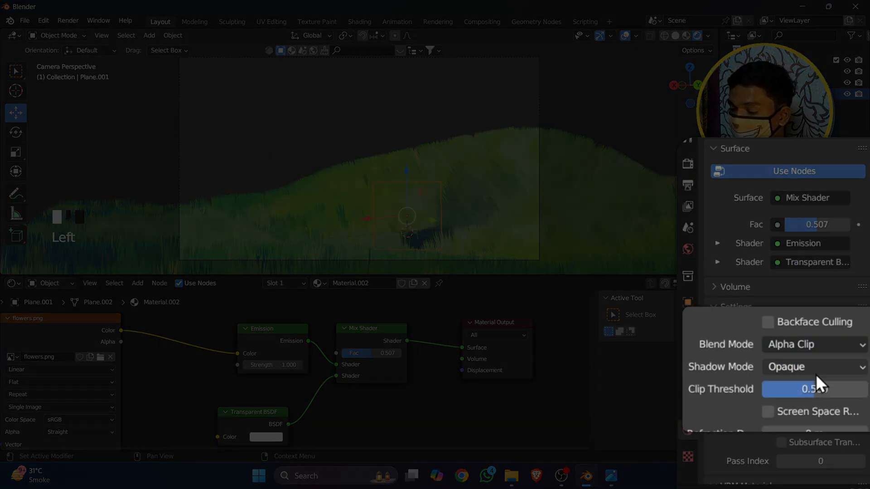
pyautogui.click(822, 368)
pyautogui.click(816, 426)
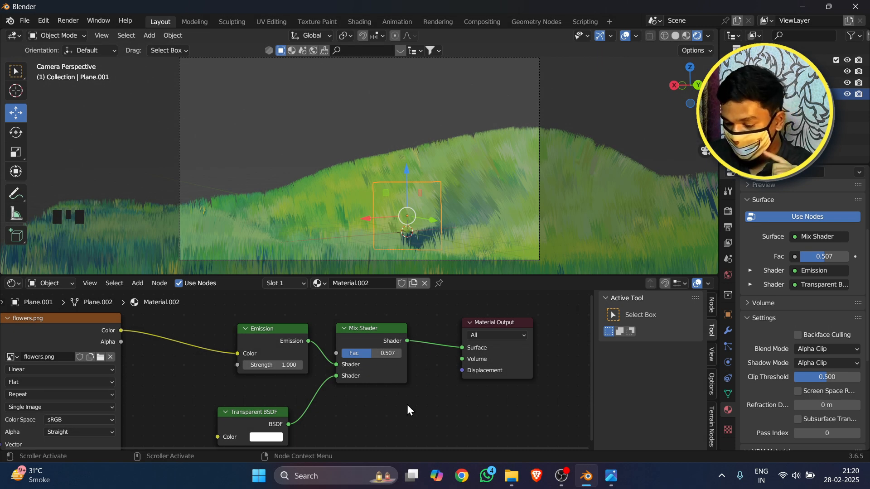
# Step: Connect the flowers.png node's Alpha output to the Mix Shader's Fac input and inspect the plane up close
pyautogui.click(114, 343)
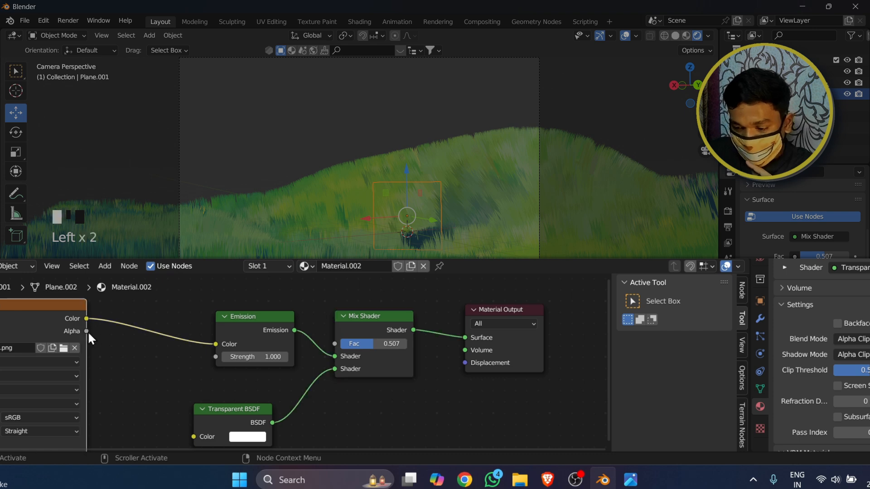
pyautogui.moveTo(123, 341); pyautogui.dragTo(334, 344)
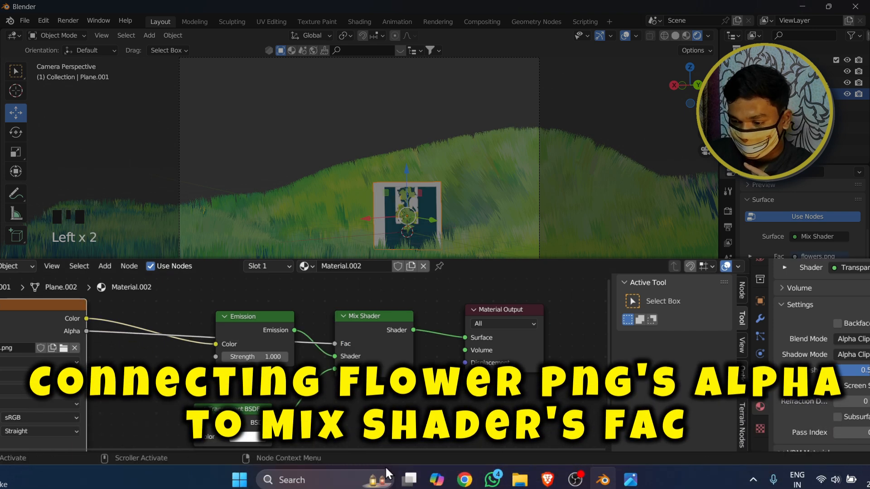
pyautogui.scroll(4, 507, 192)
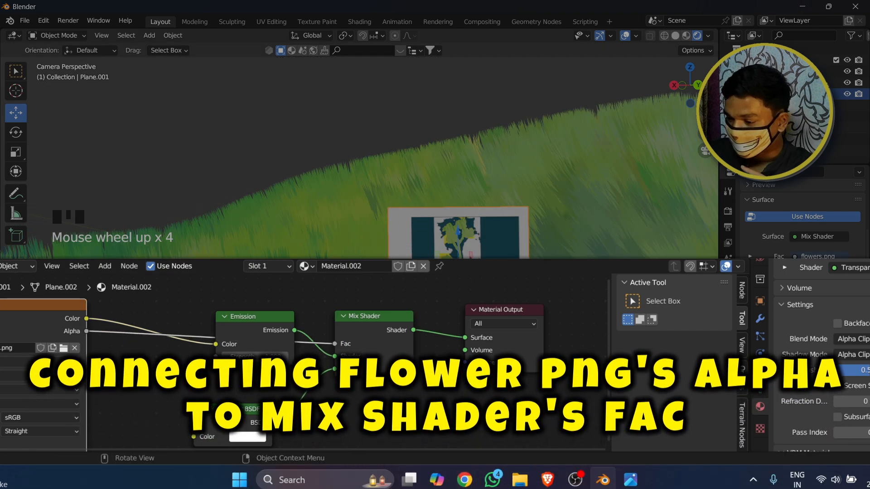
pyautogui.click(705, 150)
pyautogui.moveTo(675, 149); pyautogui.dragTo(602, 159, button='middle')
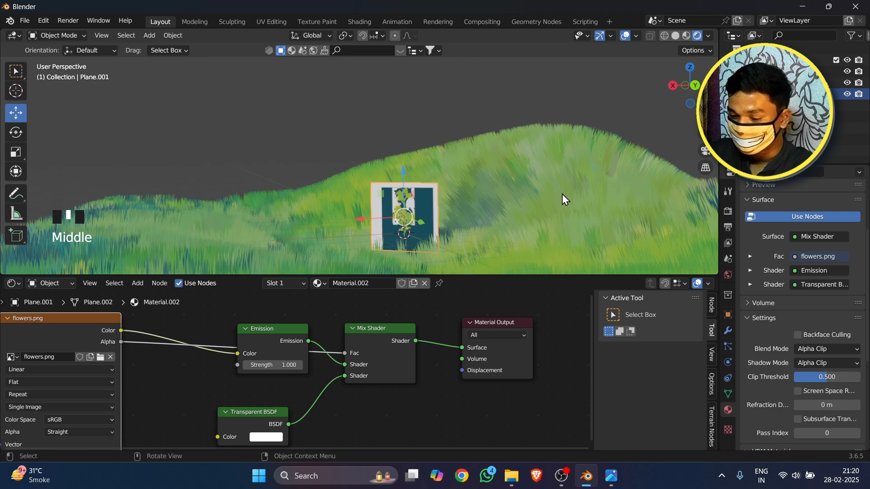
pyautogui.moveTo(562, 194)
pyautogui.mouseDown(button='middle')
pyautogui.moveTo(533, 178)
pyautogui.moveTo(546, 190)
pyautogui.mouseUp(button='middle')
pyautogui.scroll(3, 572, 214)
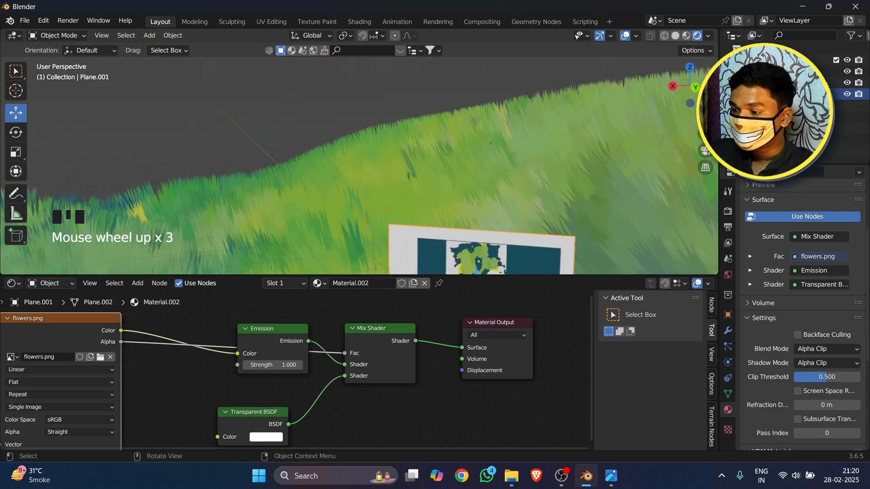
pyautogui.moveTo(705, 133); pyautogui.dragTo(698, 41)
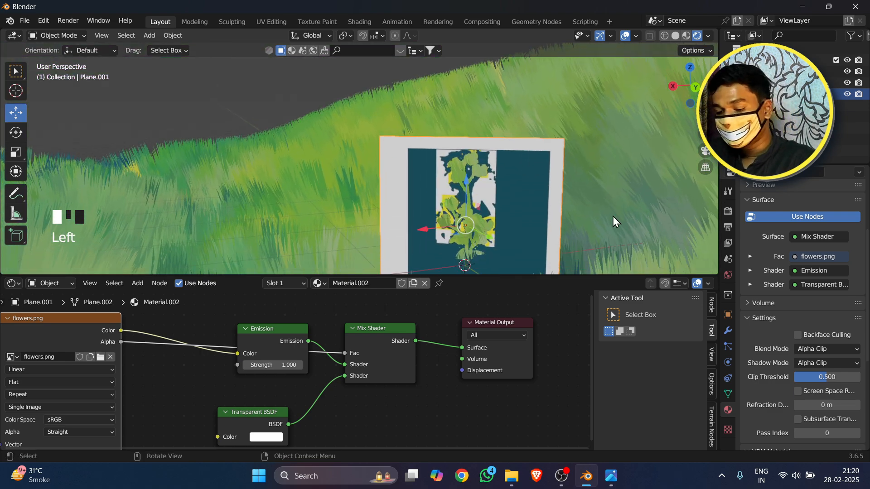
# Step: Return to the camera view and move the Emission node up, clear of the Alpha link to the Mix Shader
pyautogui.press('KP_0')
pyautogui.scroll(-4, 455, 409)
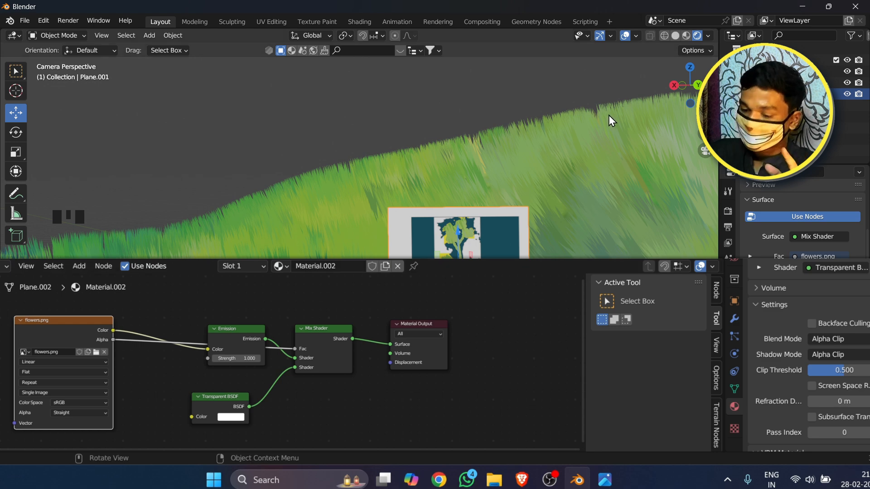
pyautogui.scroll(-3, 608, 115)
pyautogui.moveTo(137, 382); pyautogui.dragTo(149, 348, button='middle')
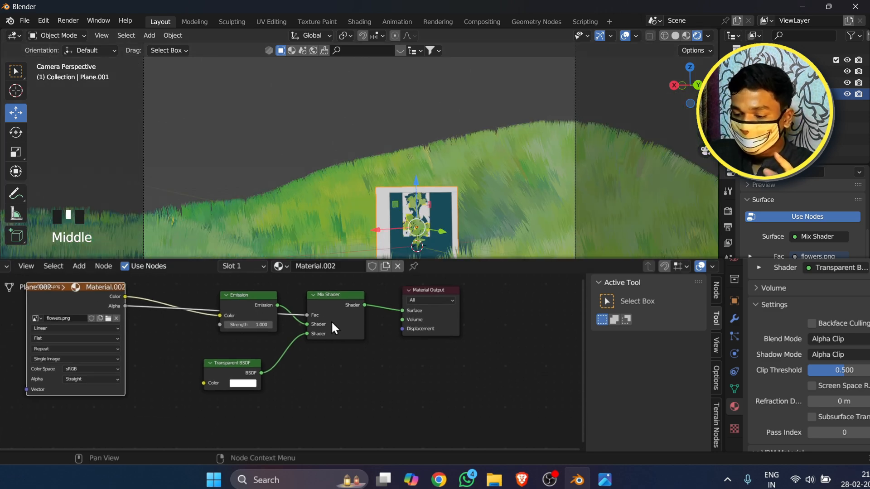
pyautogui.scroll(2, 332, 323)
pyautogui.moveTo(265, 310); pyautogui.dragTo(299, 256)
pyautogui.scroll(3, 185, 369)
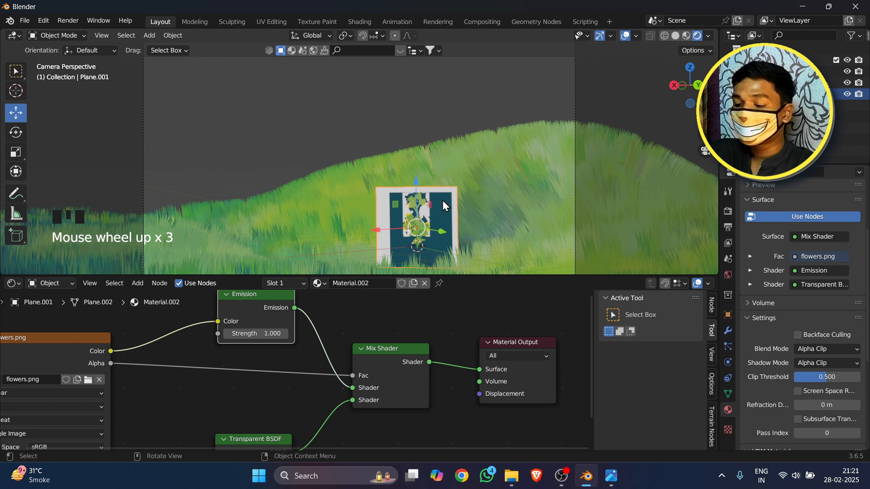
# Step: Compare the flower plane in the scene with the original flowers.png picture in the Photos viewer
pyautogui.moveTo(443, 200); pyautogui.dragTo(379, 211, button='middle')
pyautogui.scroll(3, 297, 367)
pyautogui.click(611, 475)
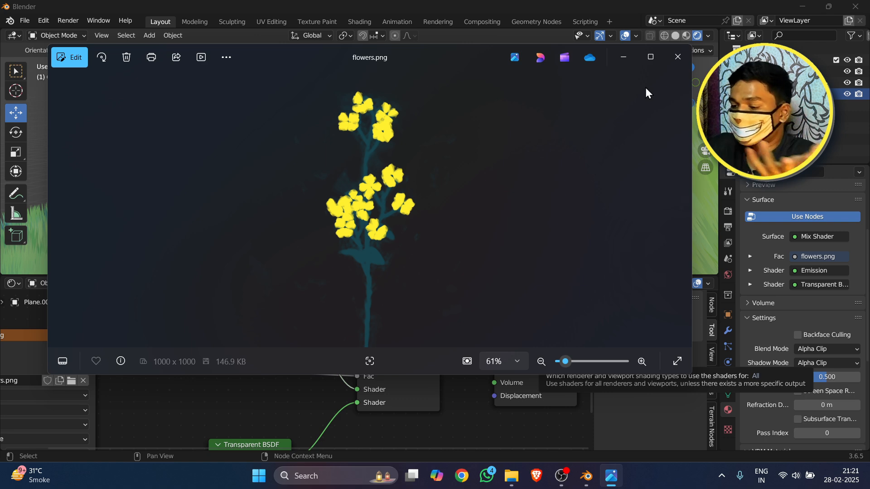
pyautogui.click(621, 64)
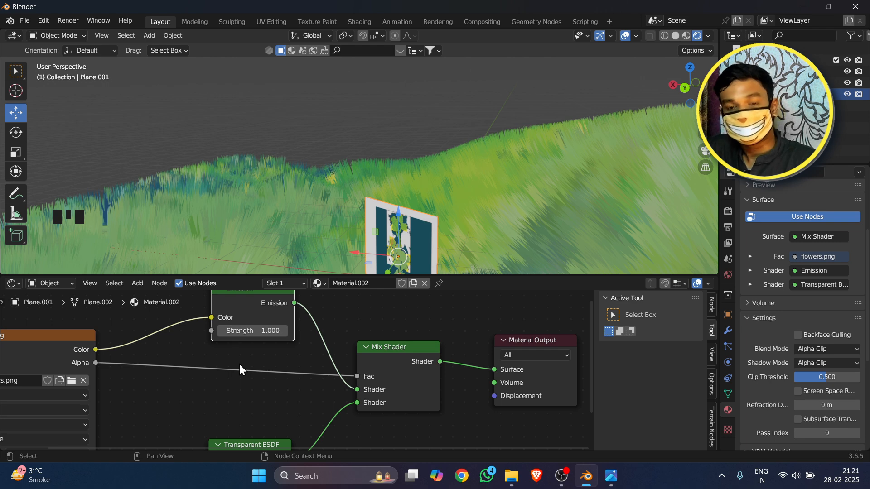
# Step: Insert an Invert Color node on the link between the flowers.png Alpha output and the Mix Shader's Fac input
pyautogui.hotkey('shift', 'a')
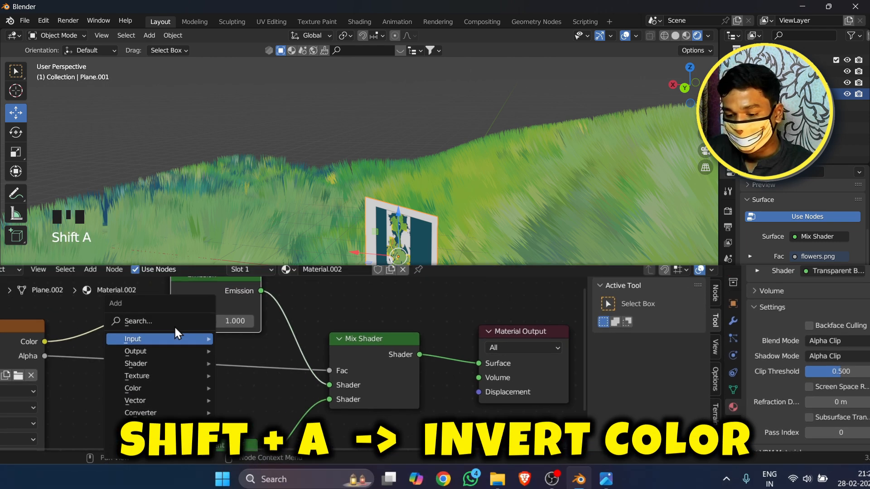
pyautogui.click(215, 332)
pyautogui.write('u')
pyautogui.press('BackSpace')
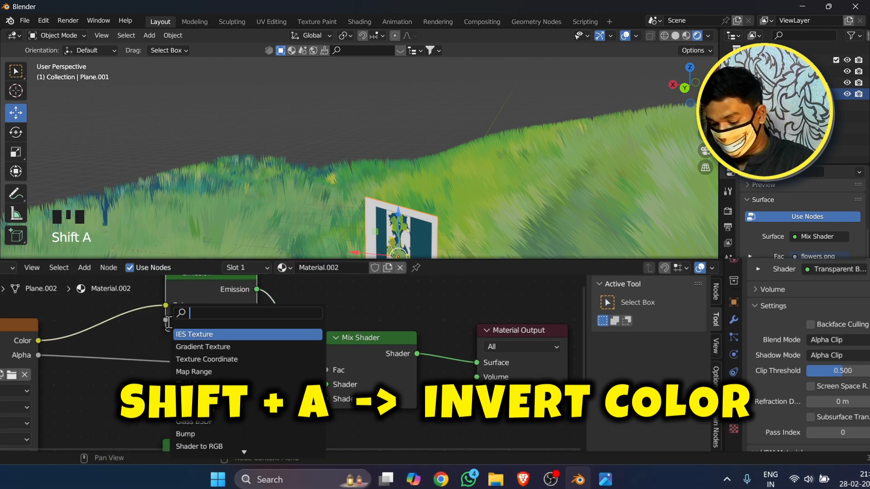
pyautogui.write('inve')
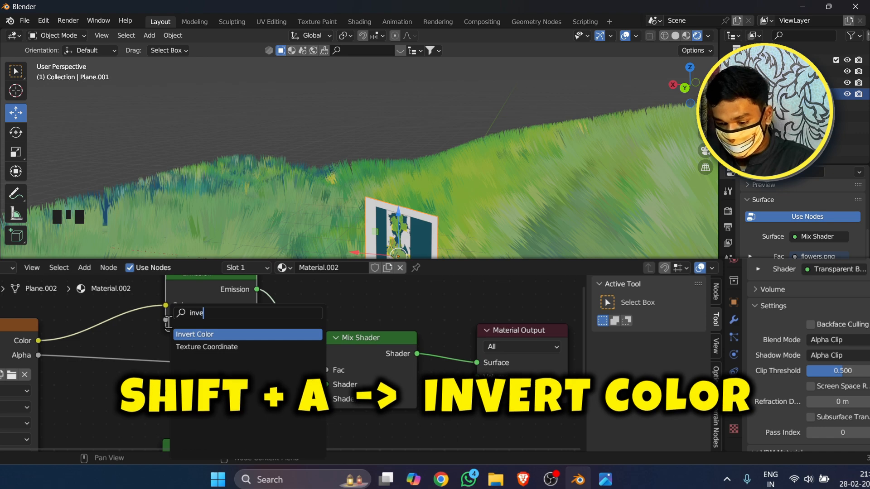
pyautogui.click(220, 334)
pyautogui.click(200, 363)
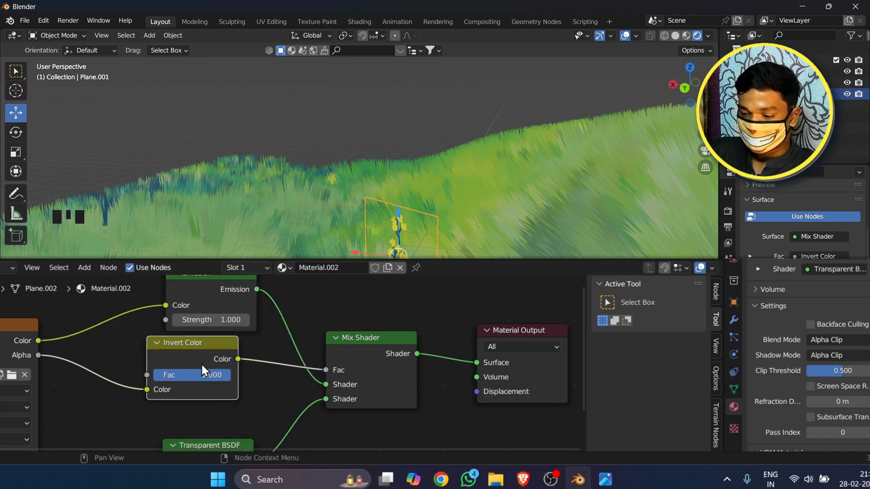
# Step: Examine the flower plane's transparency through the camera, up close and from afar, in a temporarily enlarged viewport
pyautogui.moveTo(426, 215); pyautogui.dragTo(441, 208, button='middle')
pyautogui.press('KP_0')
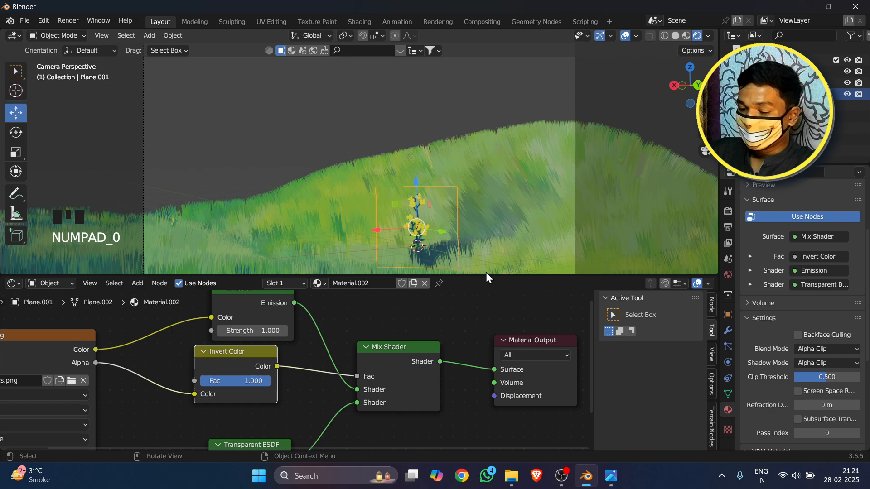
pyautogui.moveTo(487, 274); pyautogui.dragTo(489, 391)
pyautogui.scroll(7, 477, 290)
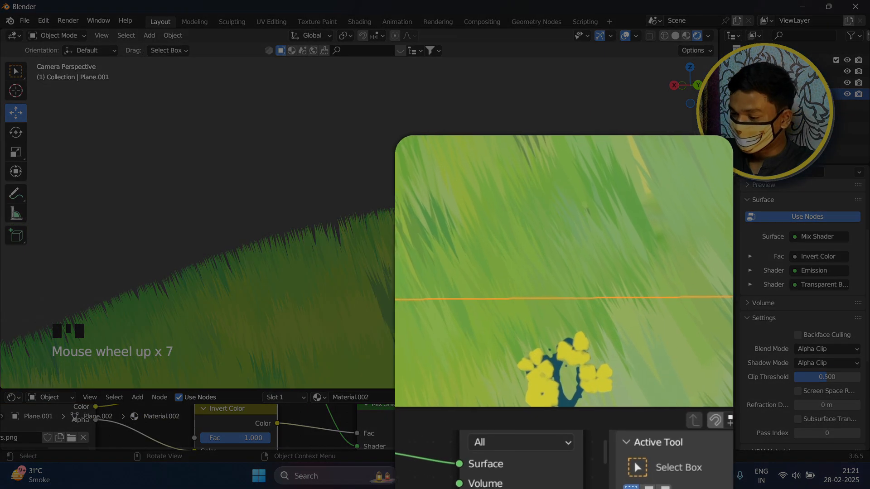
pyautogui.moveTo(705, 133); pyautogui.dragTo(553, 1)
pyautogui.scroll(-9, 396, 327)
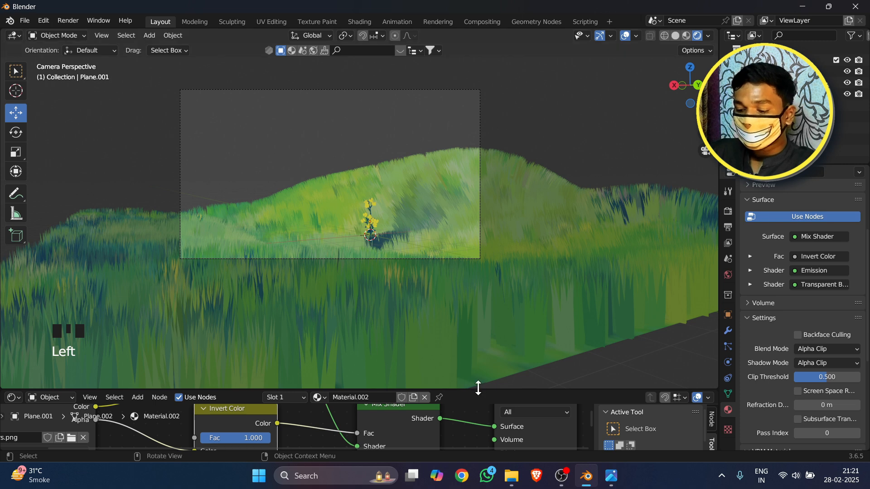
pyautogui.moveTo(477, 389); pyautogui.dragTo(493, 285)
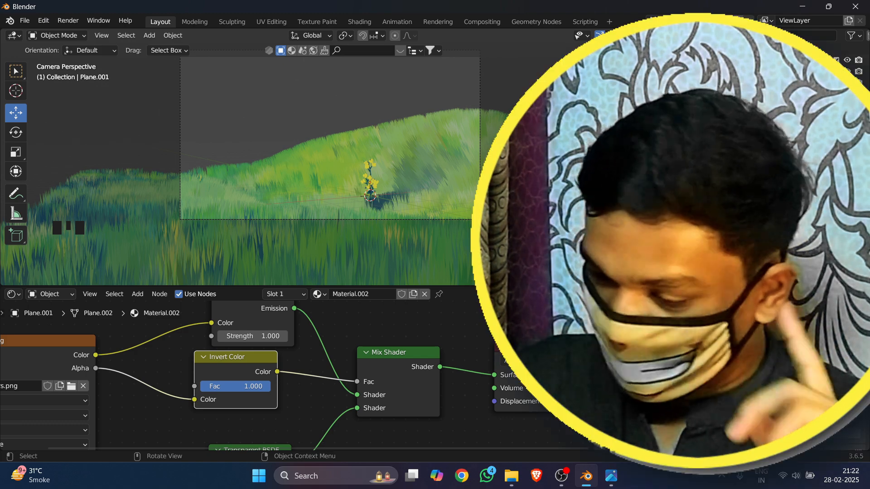
# Step: Select the grassy hill plane and add a second particle system to it
pyautogui.click(716, 343)
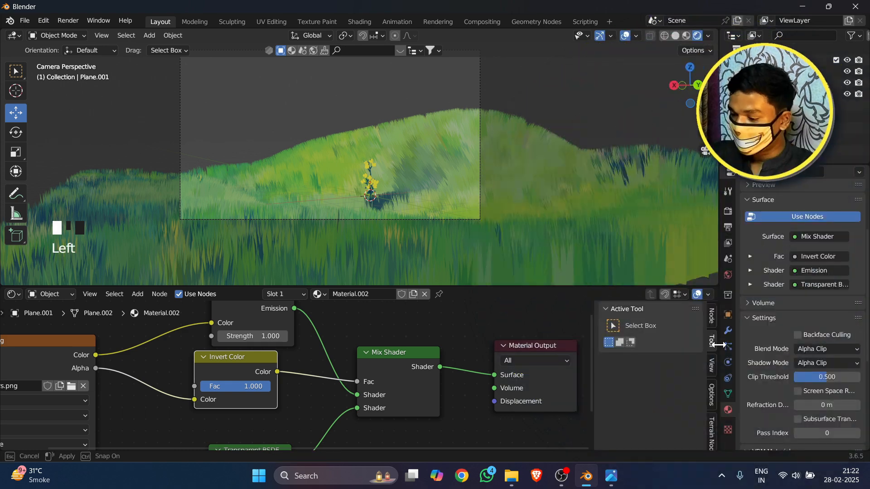
pyautogui.click(728, 347)
pyautogui.doubleClick(565, 206)
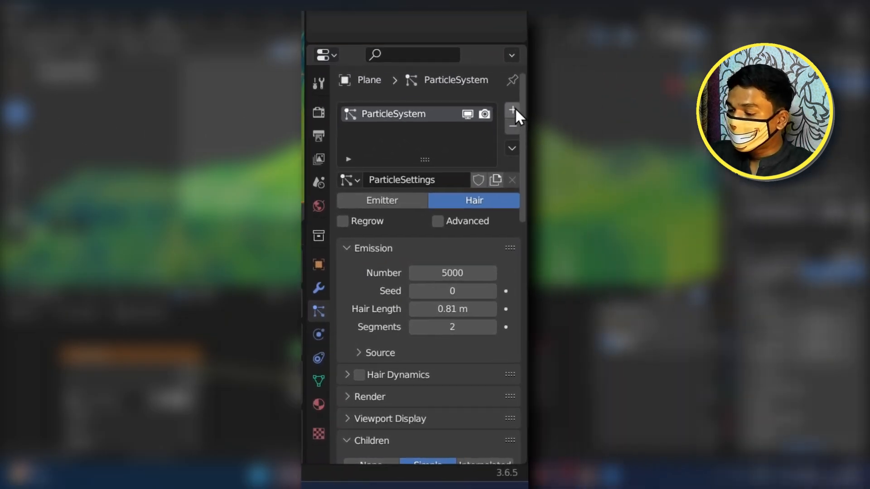
pyautogui.click(860, 210)
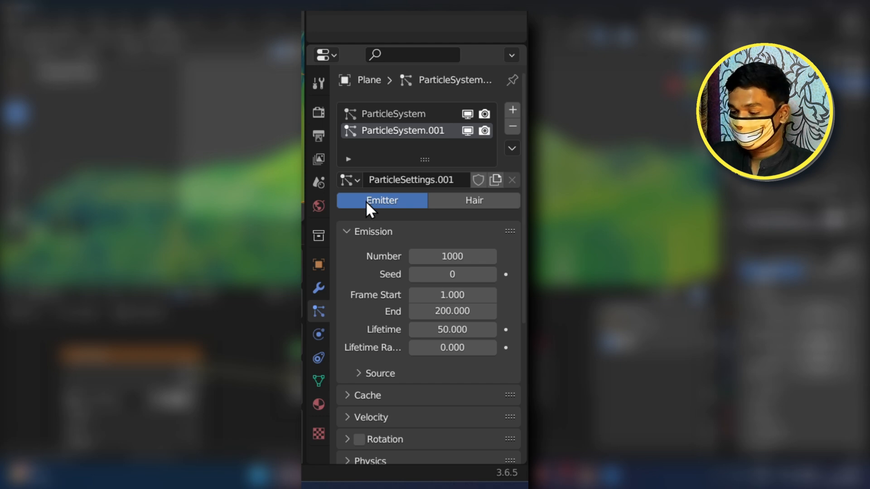
# Step: Set the new emitter particle system's Number to 20 and its emission End frame to 1
pyautogui.click(442, 256)
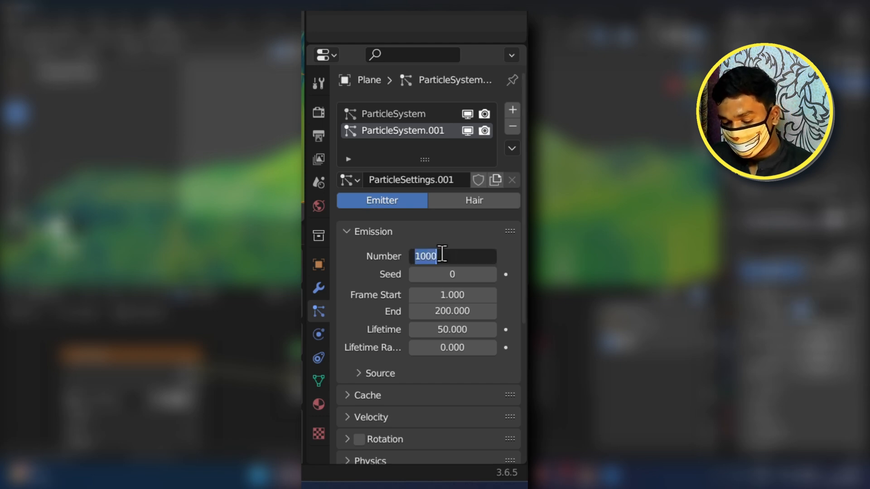
pyautogui.write('20')
pyautogui.press('Return')
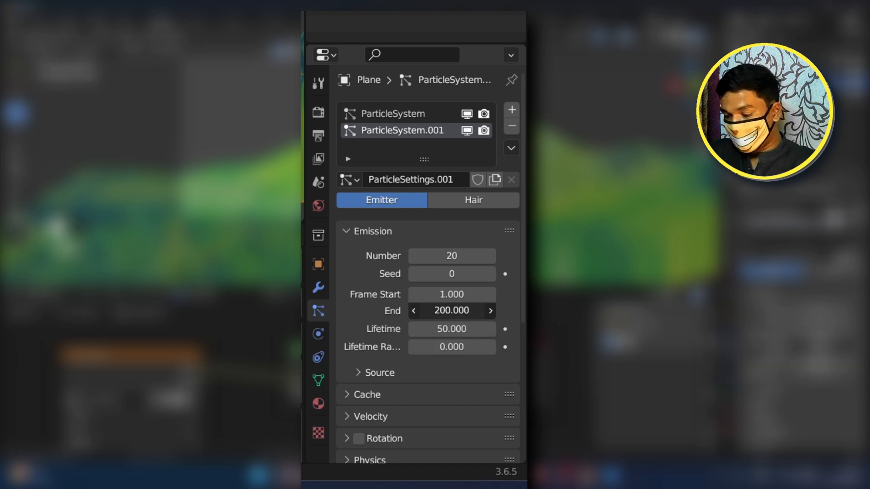
pyautogui.click(448, 310)
pyautogui.write('1')
pyautogui.press('Return')
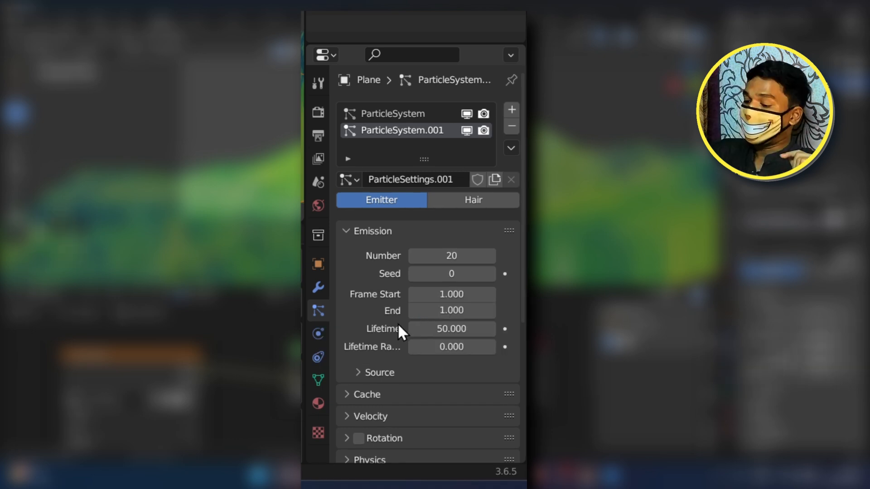
# Step: Set the new particle system's Lifetime to 500 frames and go to its lower settings sections
pyautogui.click(466, 329)
pyautogui.click(428, 329)
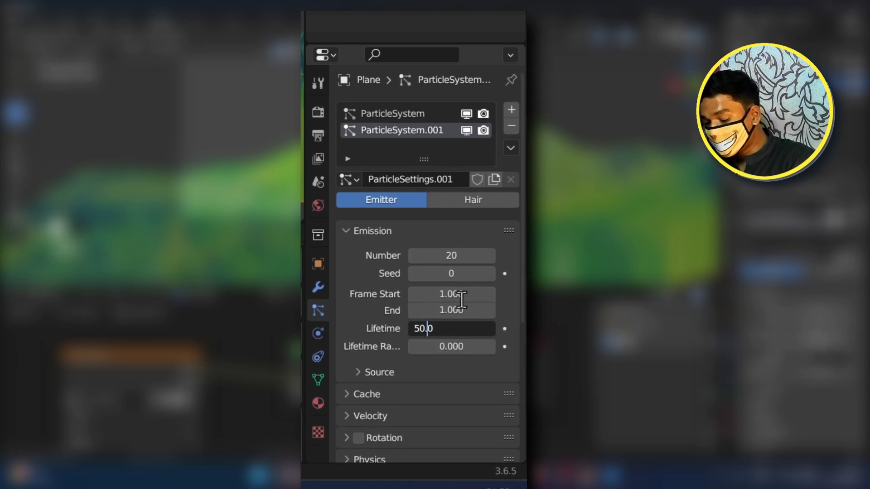
pyautogui.write('0')
pyautogui.press('Return')
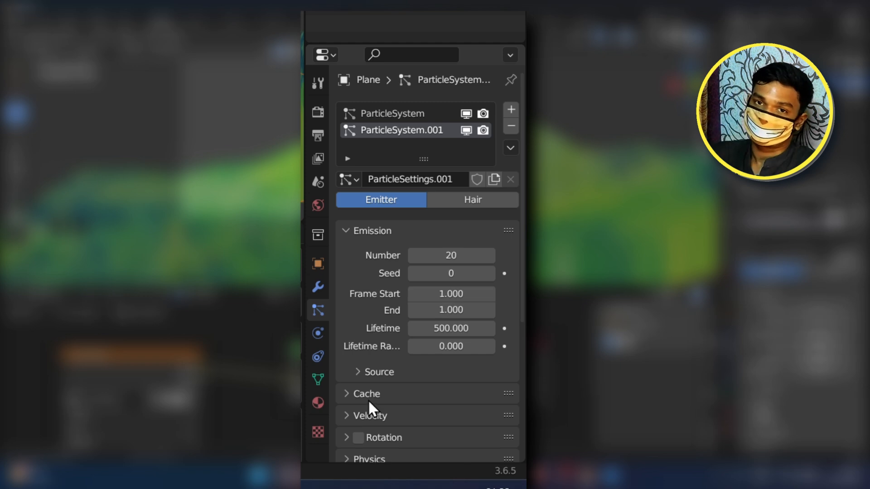
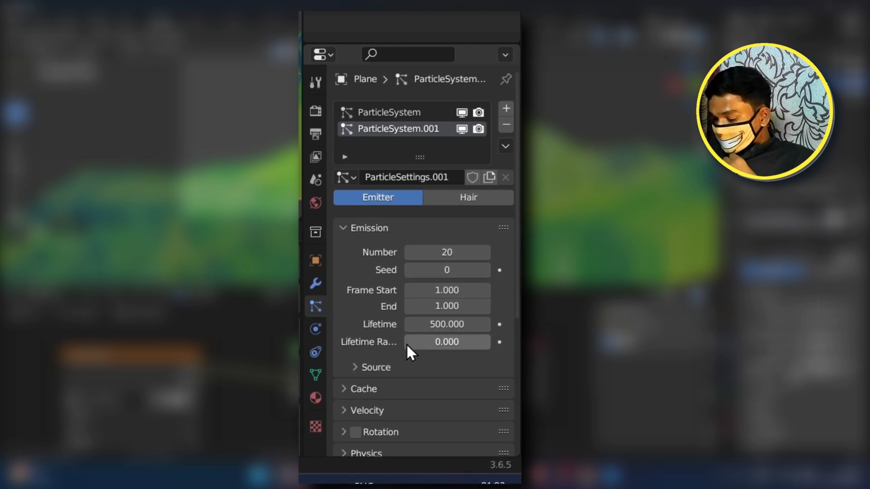
pyautogui.scroll(-8, 388, 367)
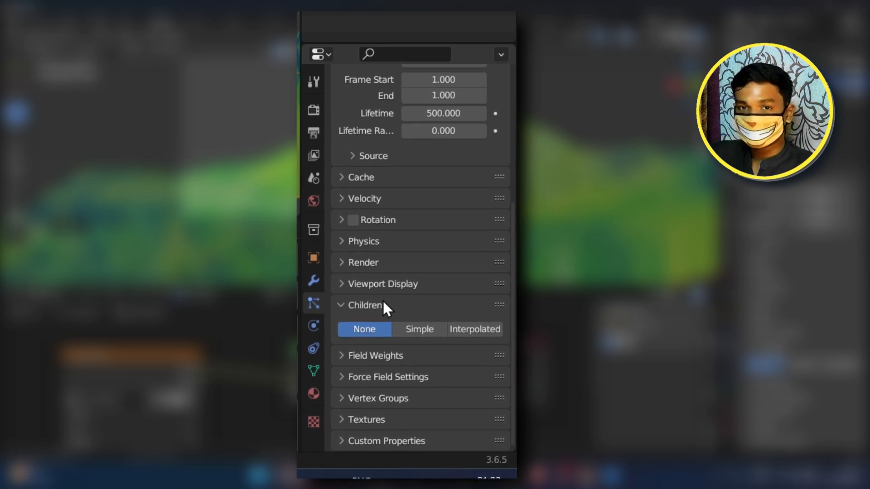
# Step: Set the flower particle system's Gravity field weight to 0
pyautogui.click(382, 354)
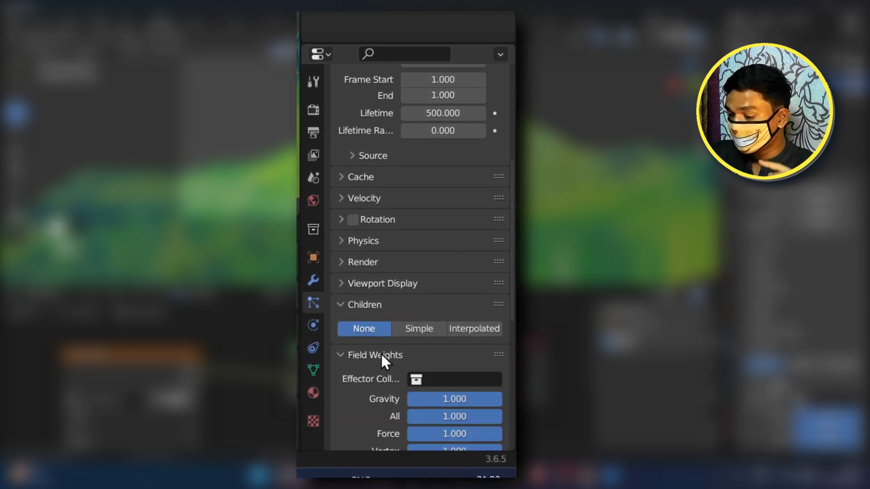
pyautogui.scroll(-3, 380, 353)
pyautogui.moveTo(441, 335); pyautogui.dragTo(405, 334)
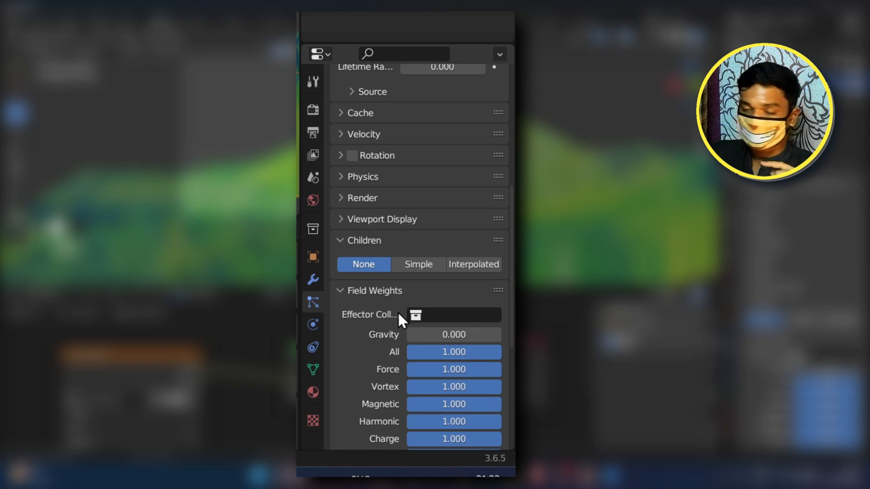
pyautogui.scroll(-2, 358, 304)
# Step: Set the flower particles' Normal velocity to 0 m/s
pyautogui.scroll(4, 348, 299)
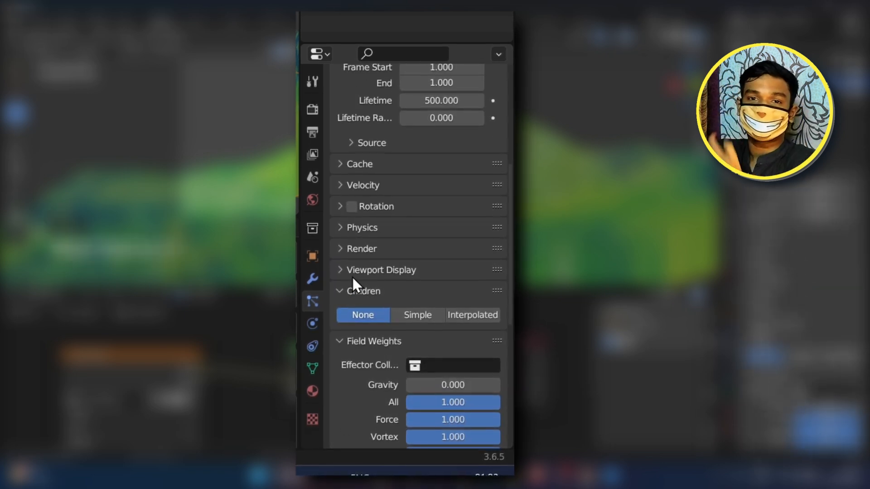
pyautogui.click(375, 184)
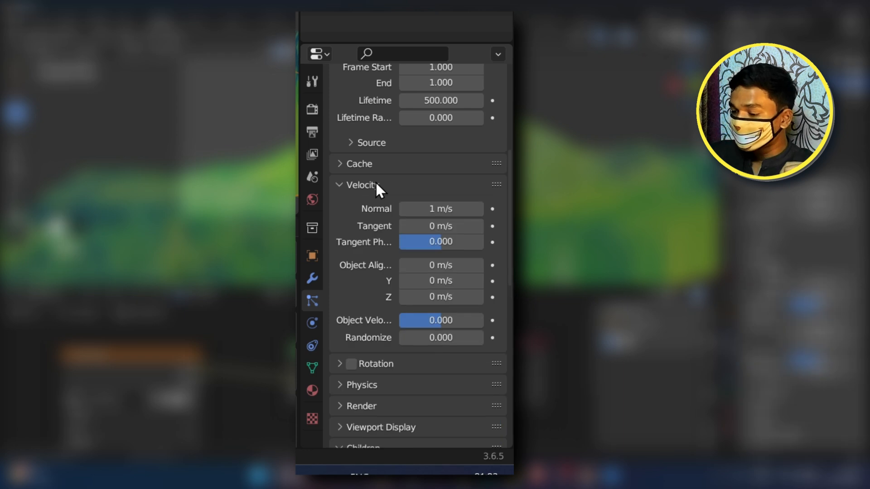
pyautogui.click(444, 209)
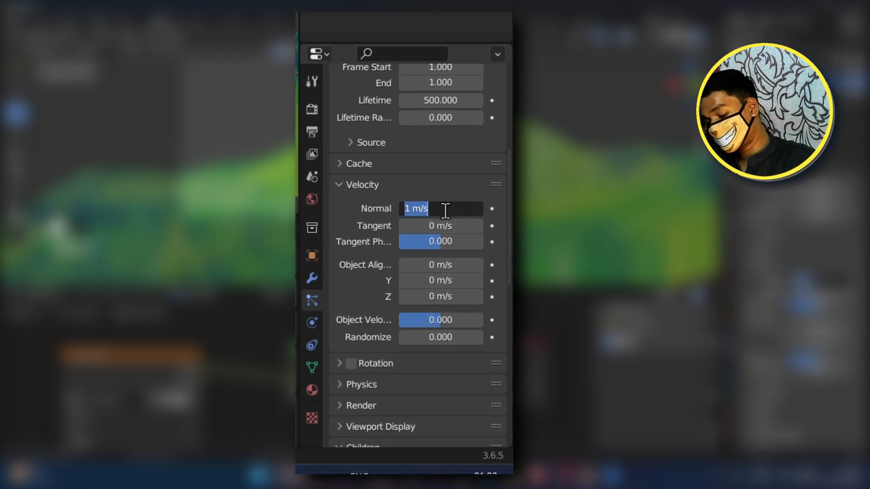
pyautogui.write('0')
pyautogui.press('Return')
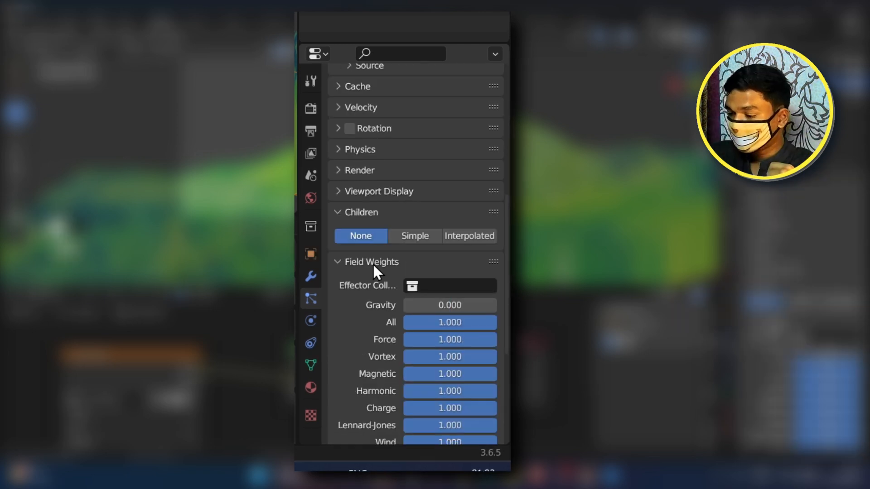
# Step: Render the new system's particles as Object, with the flower plane Plane.001 picked as the instance object
pyautogui.click(373, 264)
pyautogui.click(371, 260)
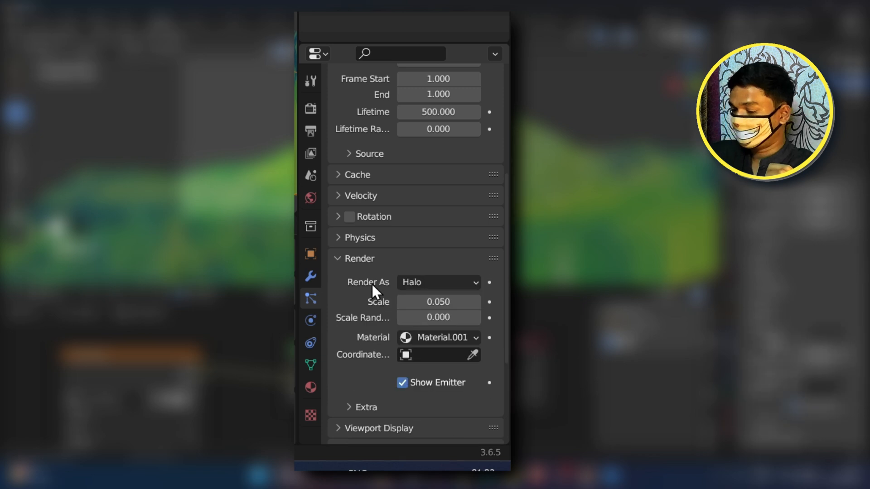
pyautogui.scroll(-5, 372, 284)
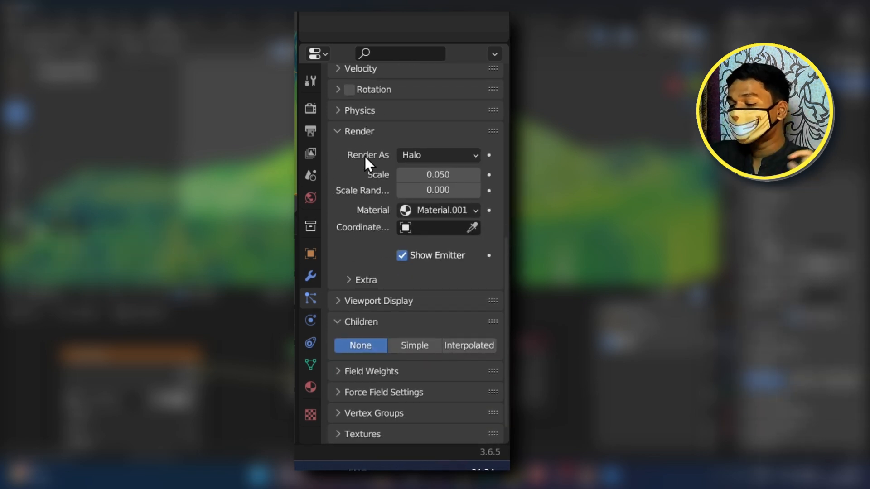
pyautogui.click(403, 154)
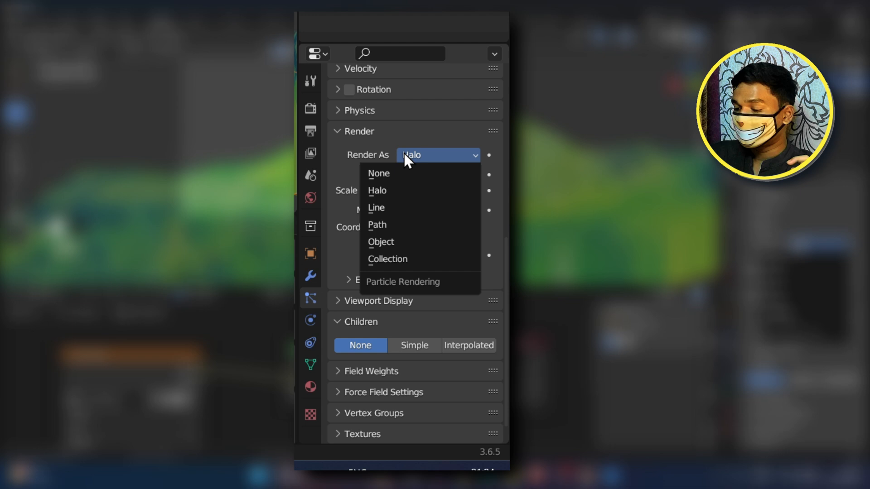
pyautogui.click(411, 243)
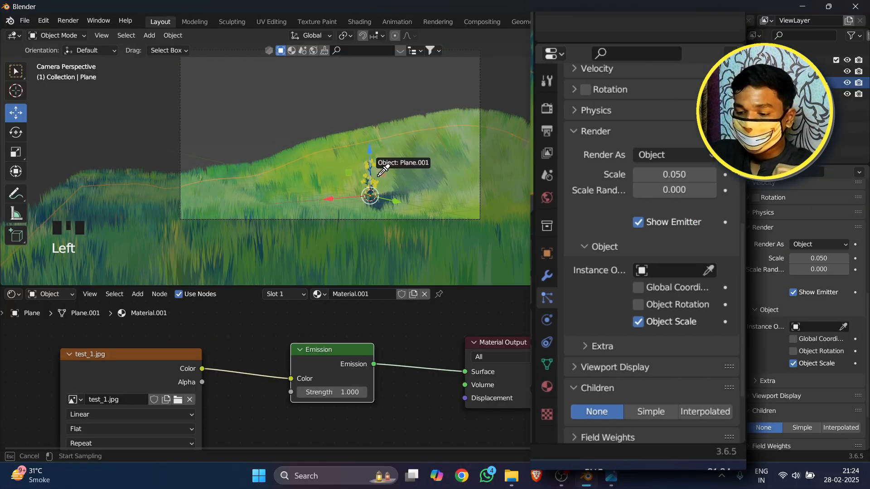
pyautogui.click(379, 175)
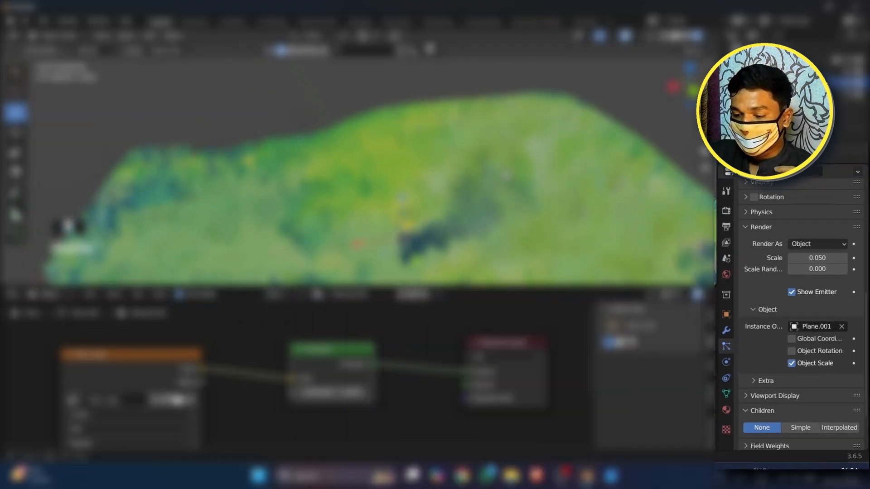
# Step: Set the render Scale of the flower particles to 1
pyautogui.scroll(-2, 456, 180)
pyautogui.moveTo(455, 181); pyautogui.dragTo(368, 224, button='middle')
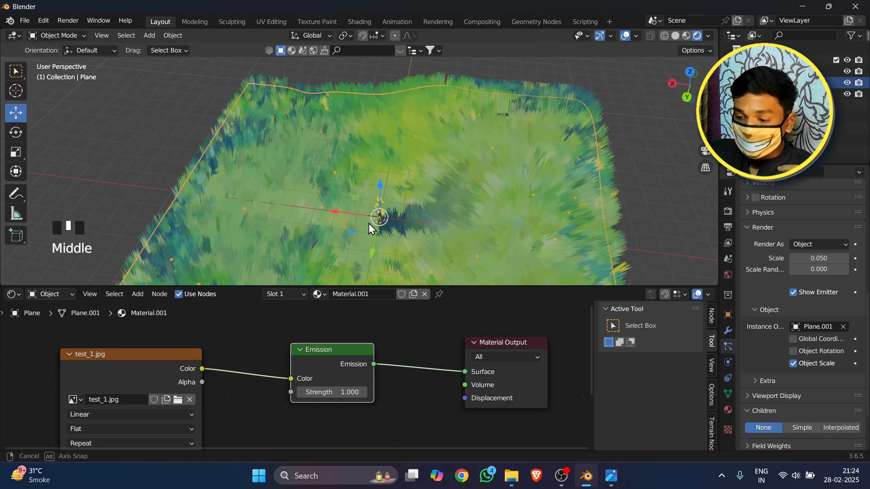
pyautogui.scroll(5, 561, 165)
pyautogui.scroll(-1, 602, 142)
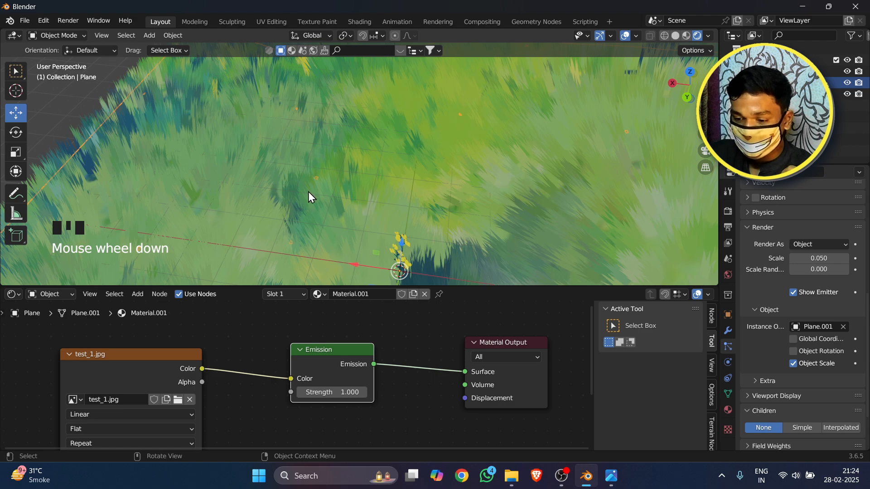
pyautogui.press('KP_0')
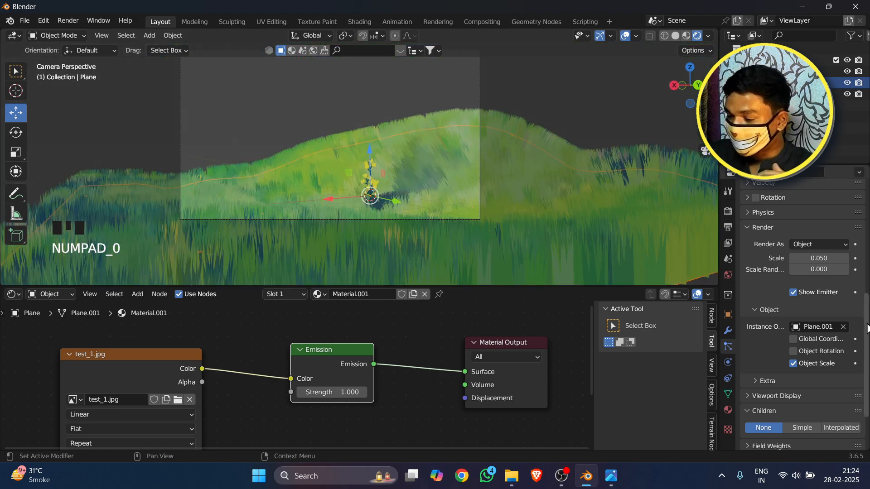
pyautogui.scroll(3, 816, 275)
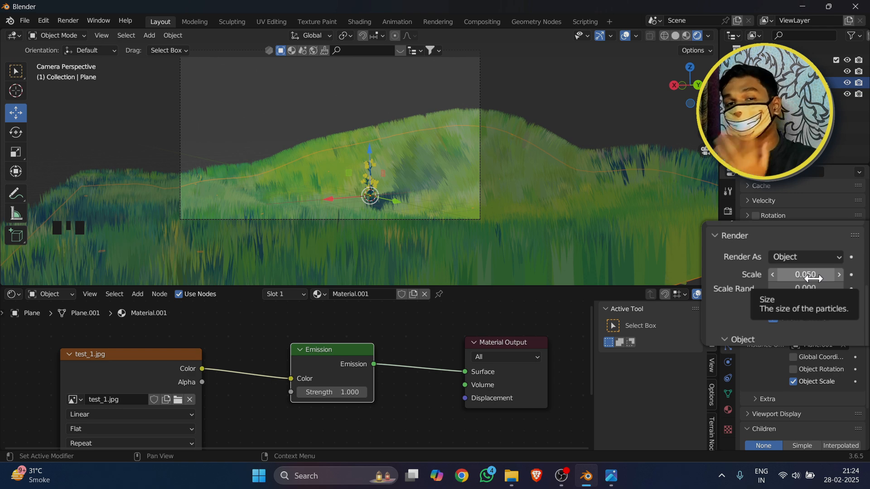
pyautogui.click(812, 277)
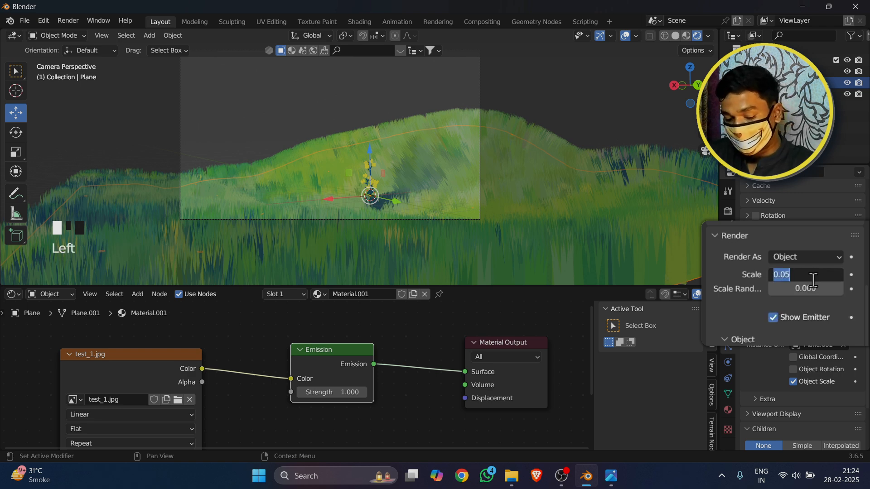
pyautogui.write('1')
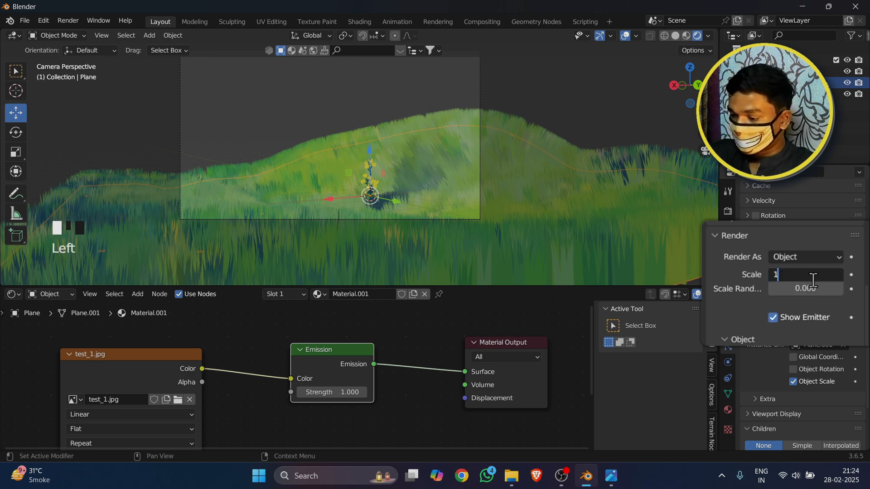
pyautogui.press('Return')
# Step: Enable Global Coordinates and Object Rotation for the instanced flowers, and clear the selection
pyautogui.moveTo(609, 186); pyautogui.dragTo(393, 217, button='middle')
pyautogui.scroll(-1, 590, 198)
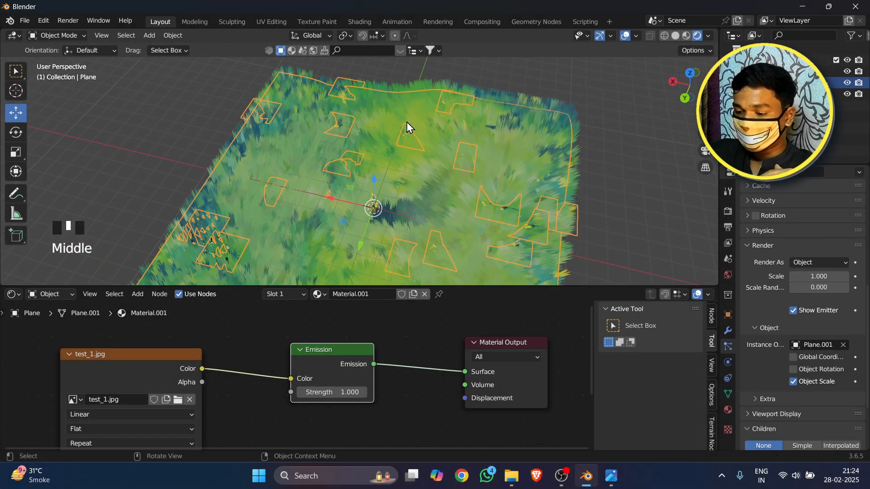
pyautogui.press('KP_0')
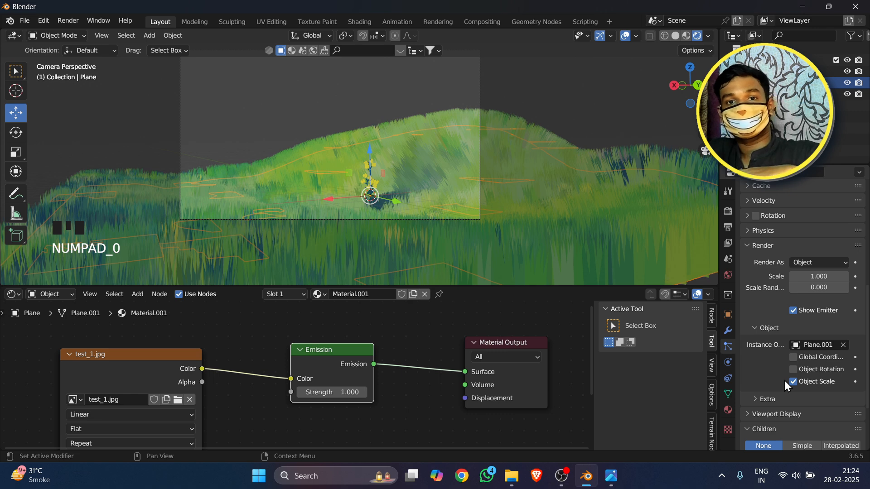
pyautogui.click(819, 357)
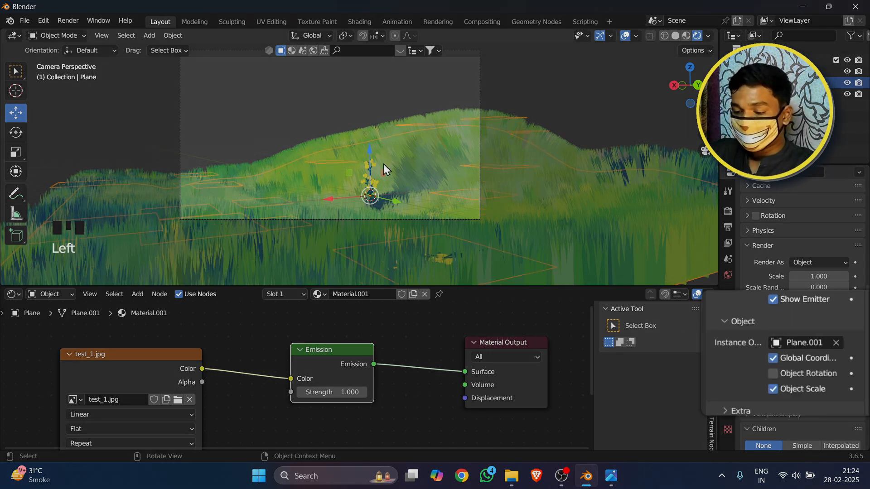
pyautogui.moveTo(437, 265); pyautogui.dragTo(514, 219, button='middle')
pyautogui.press('KP_0')
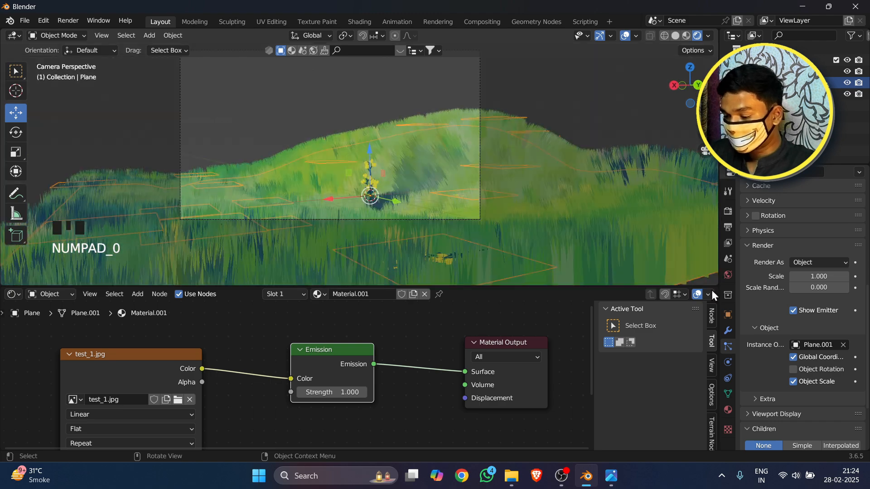
pyautogui.click(826, 365)
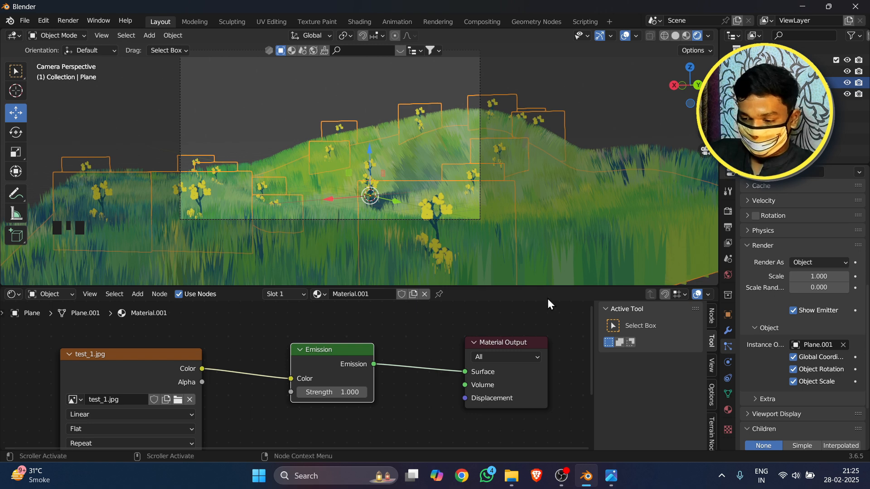
pyautogui.click(294, 92)
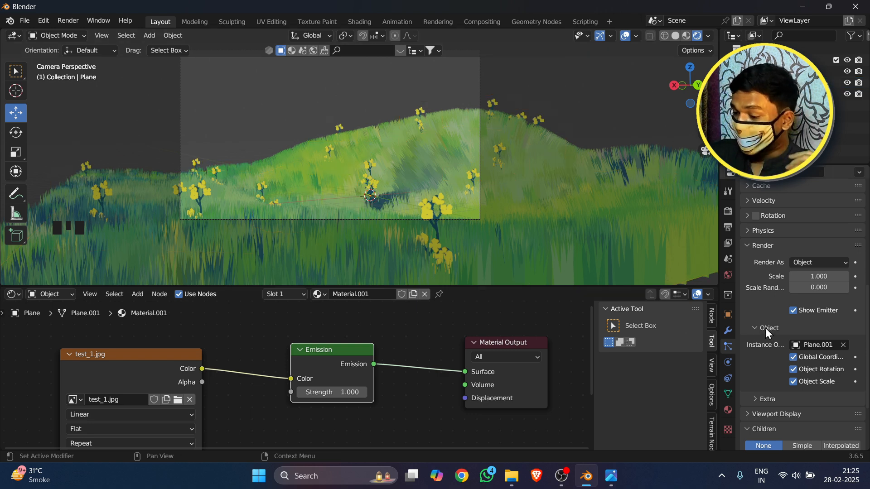
# Step: Try different Seed values for the flower particle distribution in the camera view and settle on 1
pyautogui.scroll(14, 787, 344)
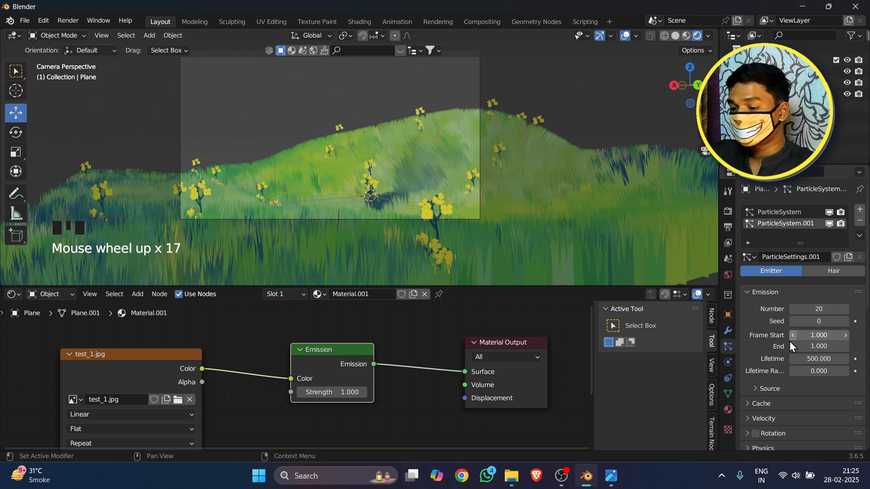
pyautogui.moveTo(488, 230); pyautogui.dragTo(441, 279, button='middle')
pyautogui.scroll(-5, 442, 226)
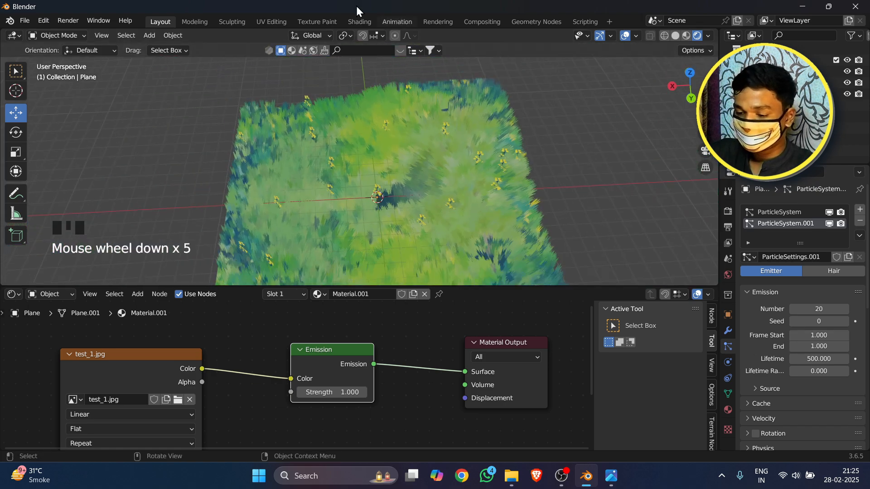
pyautogui.moveTo(483, 235); pyautogui.dragTo(493, 183, button='middle')
pyautogui.press('KP_0')
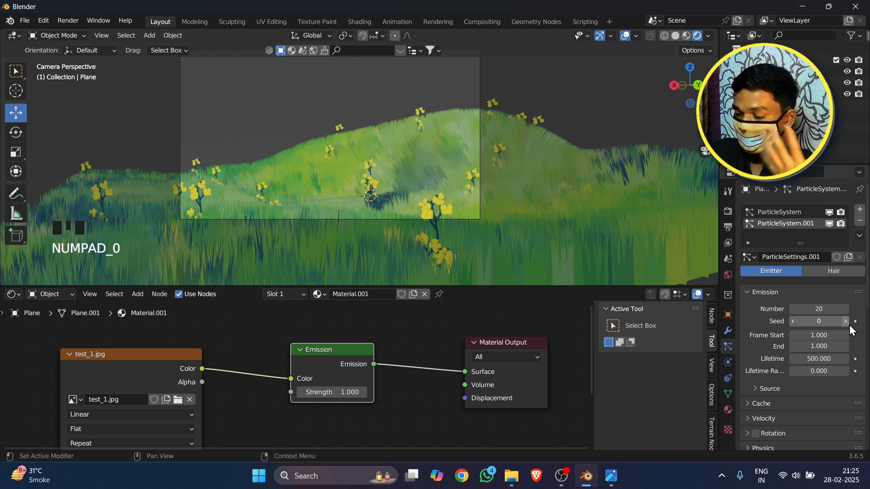
pyautogui.click(845, 322)
pyautogui.click(848, 324)
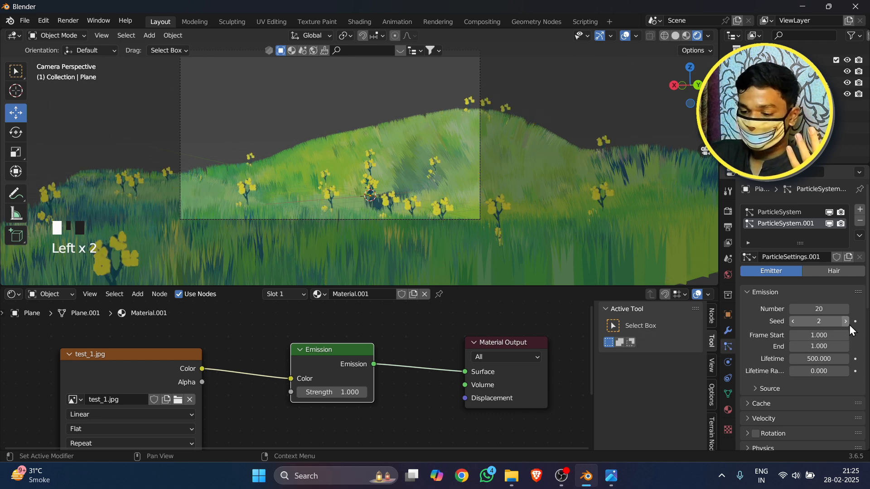
pyautogui.click(848, 325)
pyautogui.click(848, 325)
pyautogui.click(848, 324)
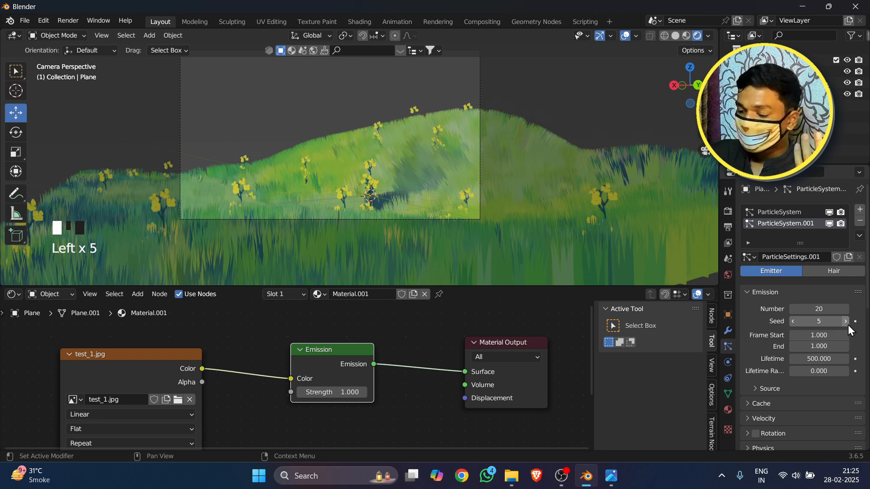
pyautogui.click(793, 321)
pyautogui.click(793, 321)
pyautogui.click(794, 322)
pyautogui.click(793, 322)
pyautogui.click(794, 322)
pyautogui.click(793, 322)
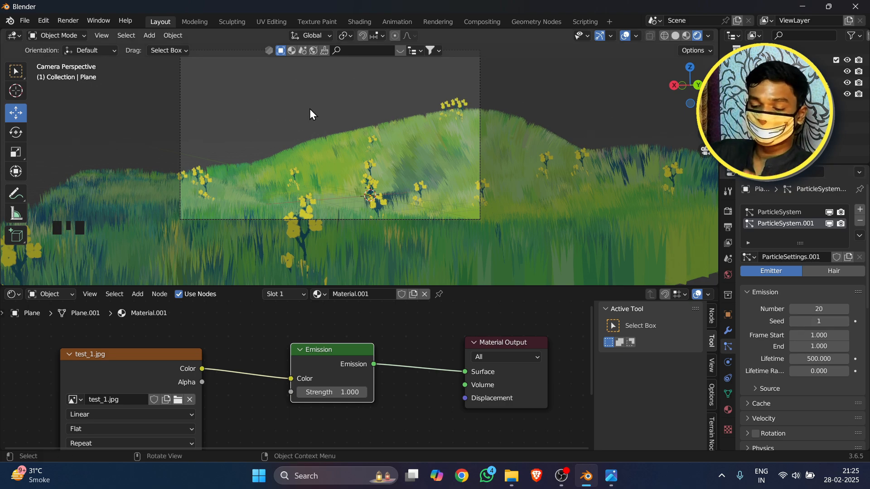
# Step: Select the original flower plane on the hill and try moving it vertically
pyautogui.scroll(1, 283, 114)
pyautogui.scroll(-4, 339, 135)
pyautogui.scroll(3, 279, 167)
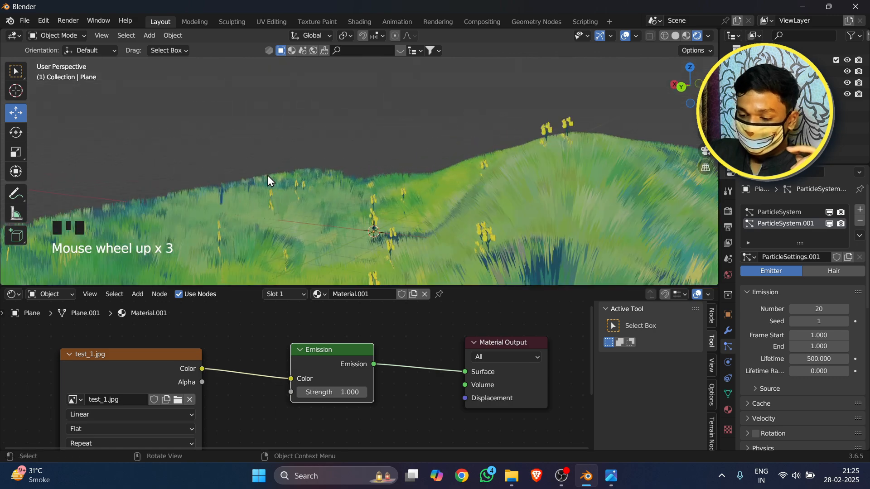
pyautogui.scroll(1, 349, 211)
pyautogui.moveTo(352, 211); pyautogui.dragTo(389, 193, button='middle')
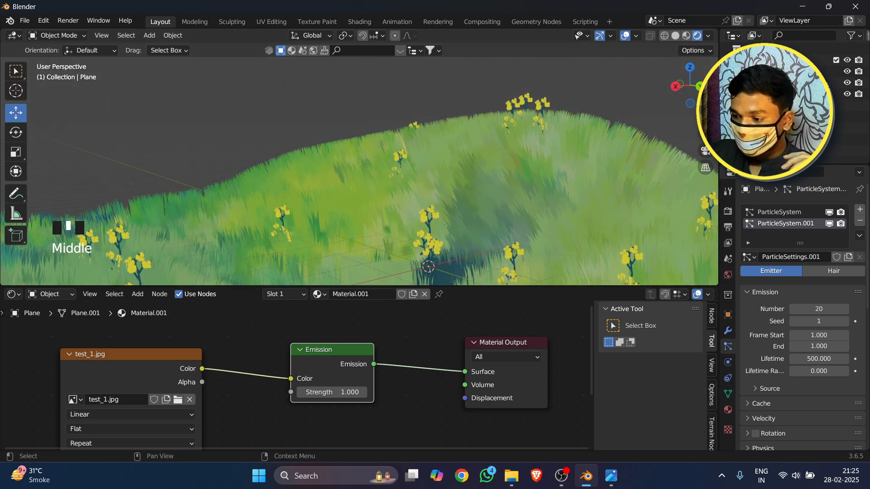
pyautogui.moveTo(705, 133); pyautogui.dragTo(718, 66)
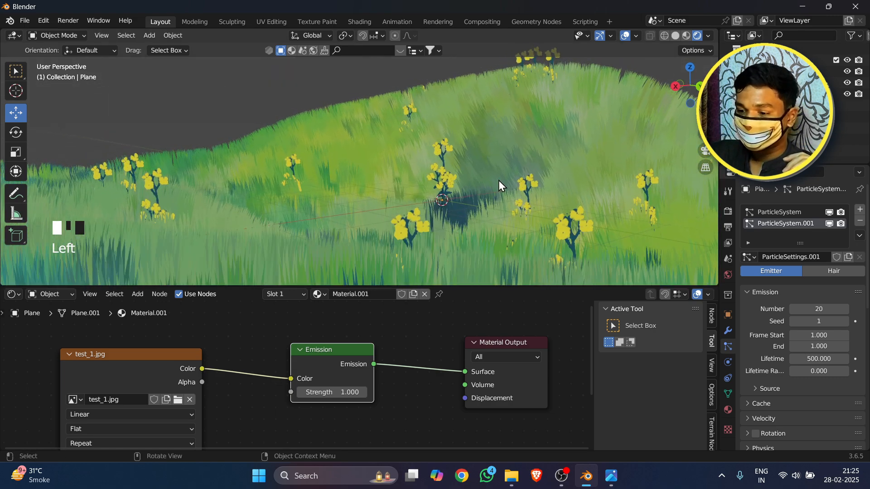
pyautogui.click(448, 175)
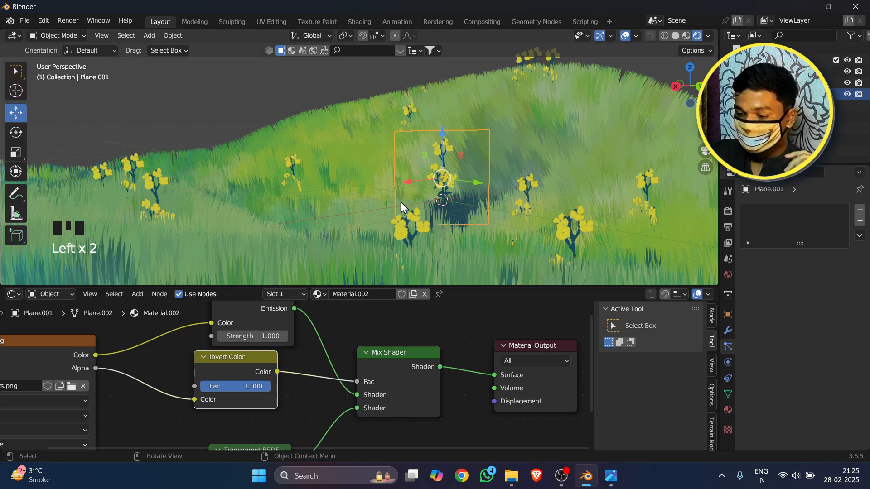
pyautogui.moveTo(400, 202); pyautogui.dragTo(434, 146, button='middle')
pyautogui.moveTo(437, 141); pyautogui.dragTo(382, 161)
pyautogui.scroll(-4, 382, 161)
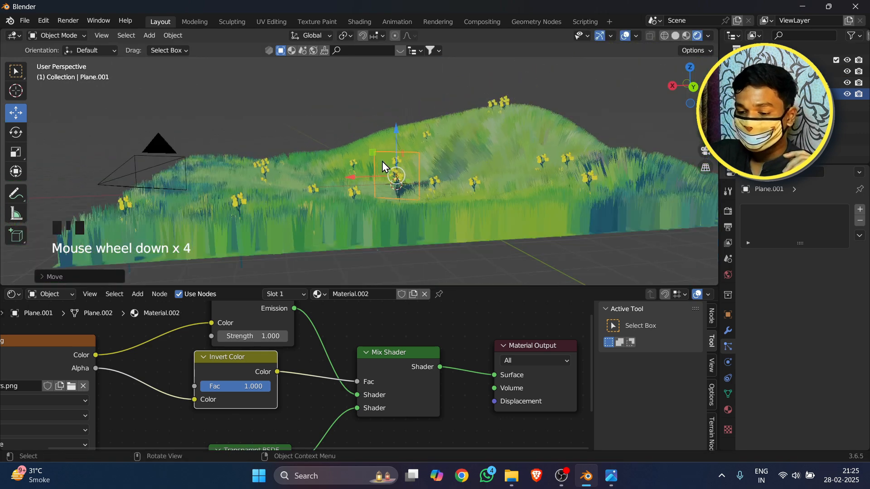
pyautogui.moveTo(382, 161); pyautogui.dragTo(401, 130, button='middle')
pyautogui.moveTo(379, 135); pyautogui.dragTo(379, 120)
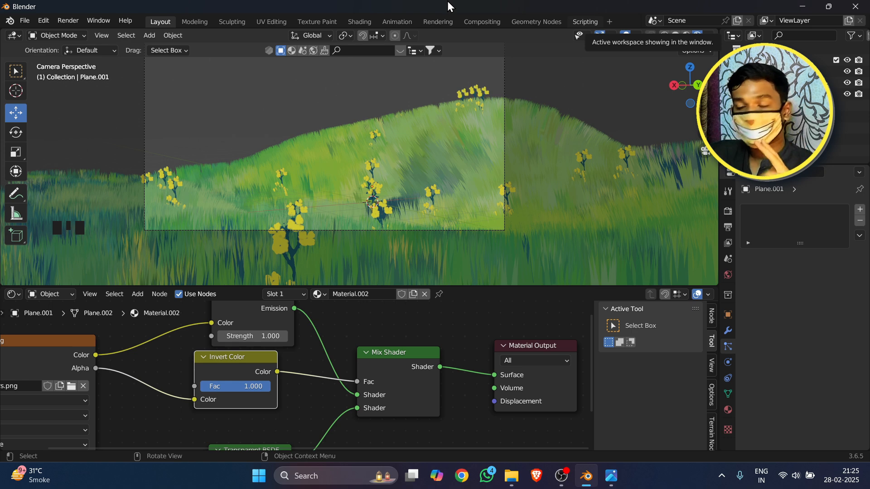
# Step: Rename the flower plane's material from Material.002 to flowermaterial
pyautogui.scroll(-3, 382, 418)
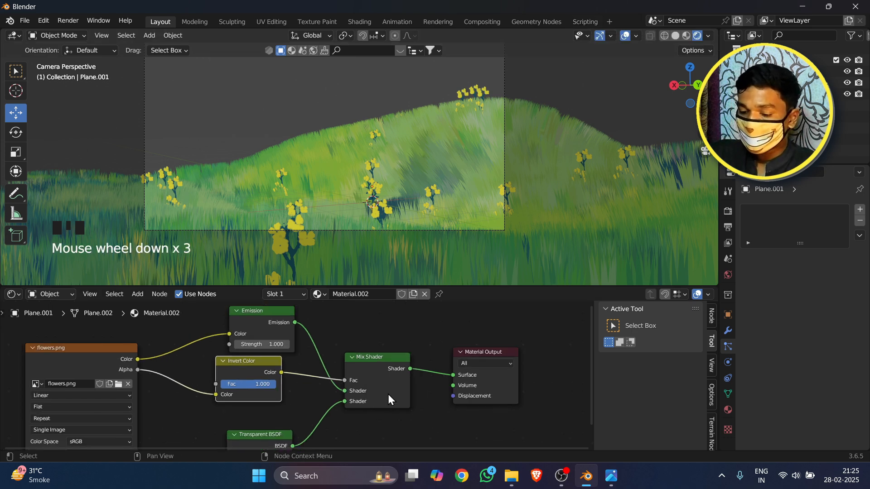
pyautogui.moveTo(388, 394); pyautogui.dragTo(399, 376, button='middle')
pyautogui.scroll(-3, 402, 383)
pyautogui.scroll(-3, 404, 383)
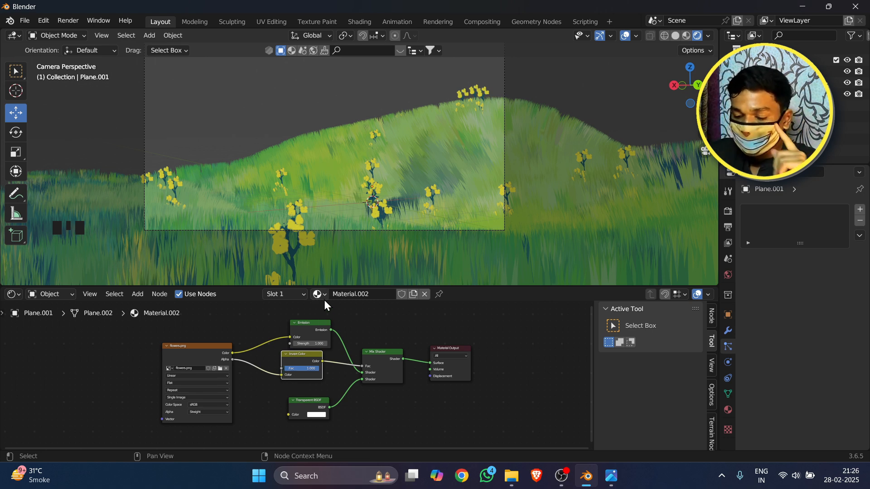
pyautogui.click(353, 294)
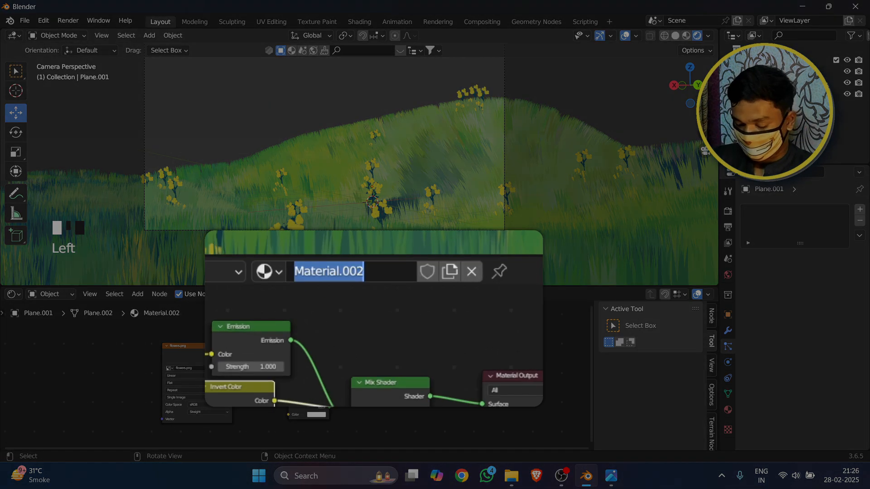
pyautogui.write('flower')
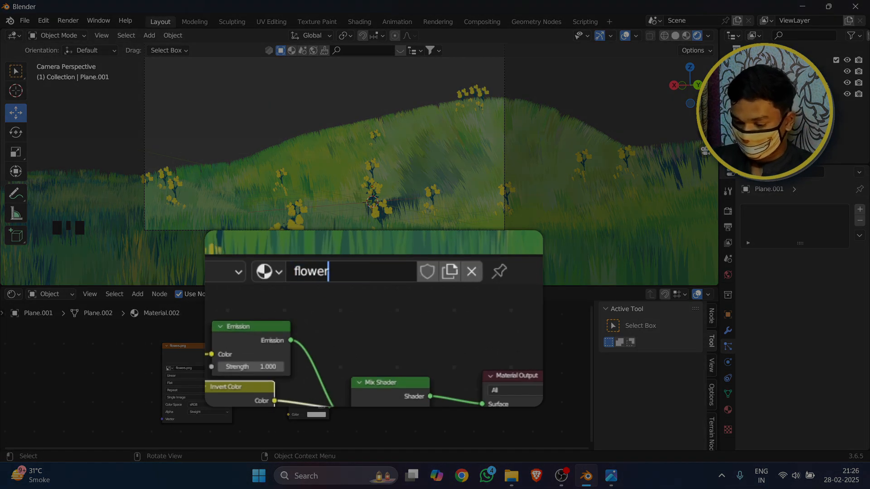
pyautogui.write('material')
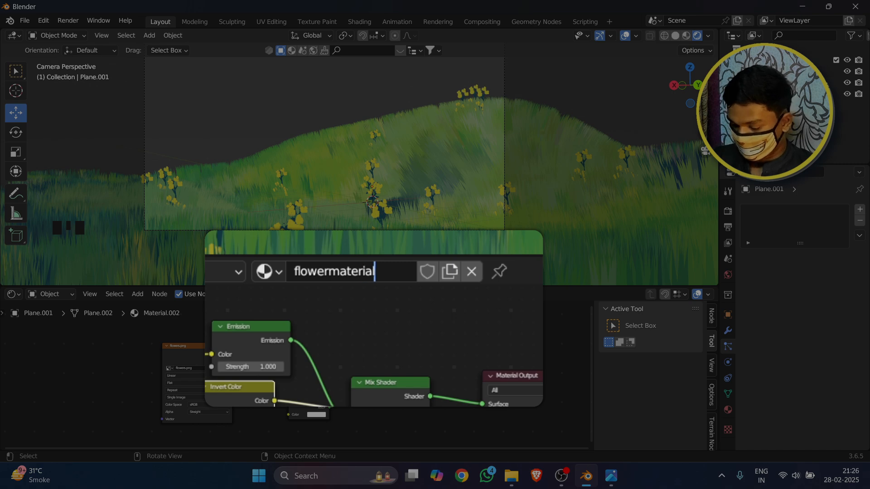
pyautogui.press('Return')
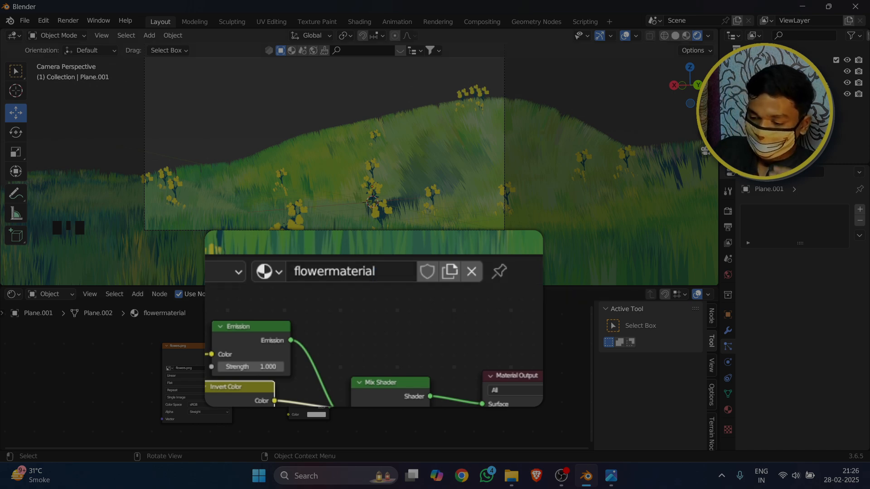
# Step: Make a separate copy of the flower material and name it clouds
pyautogui.click(447, 273)
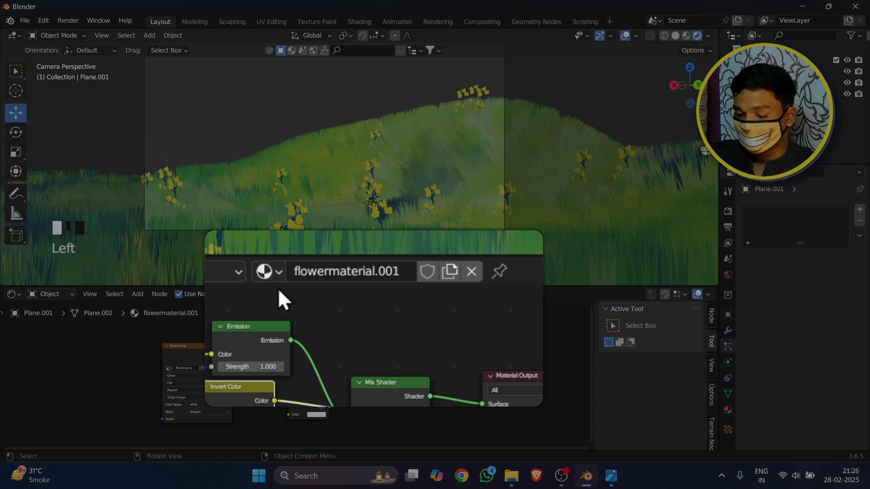
pyautogui.click(386, 278)
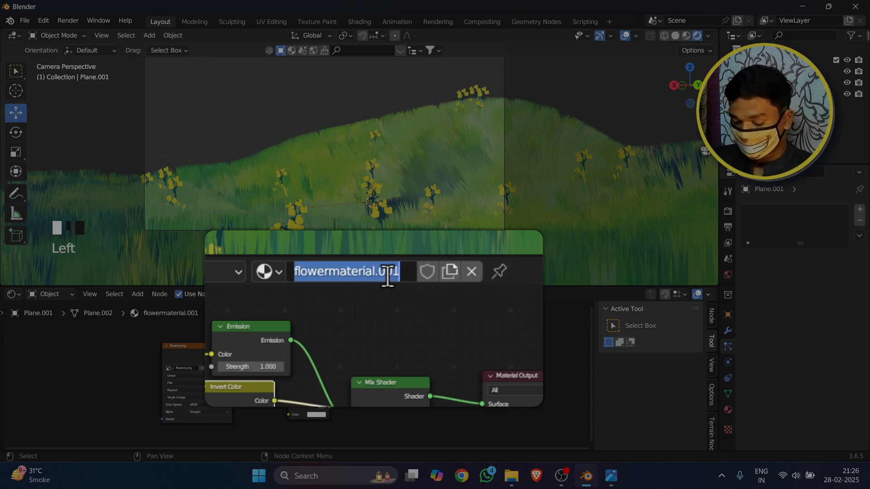
pyautogui.write('clouds')
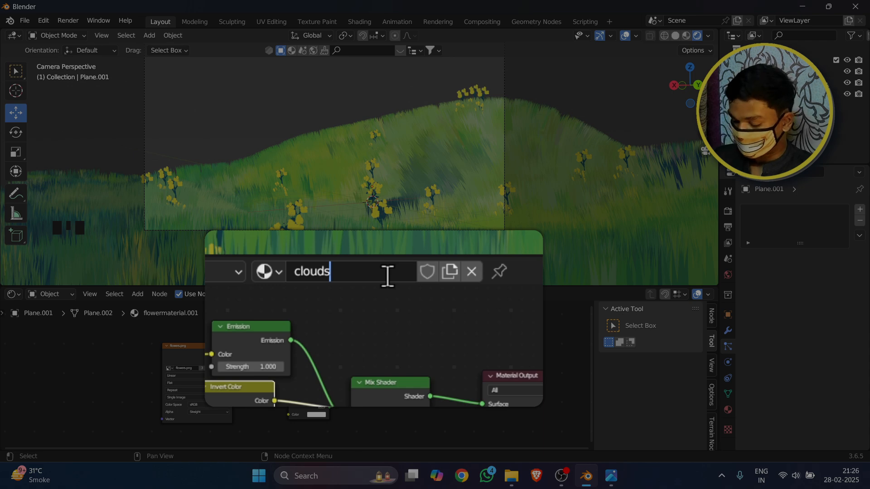
pyautogui.press('Return')
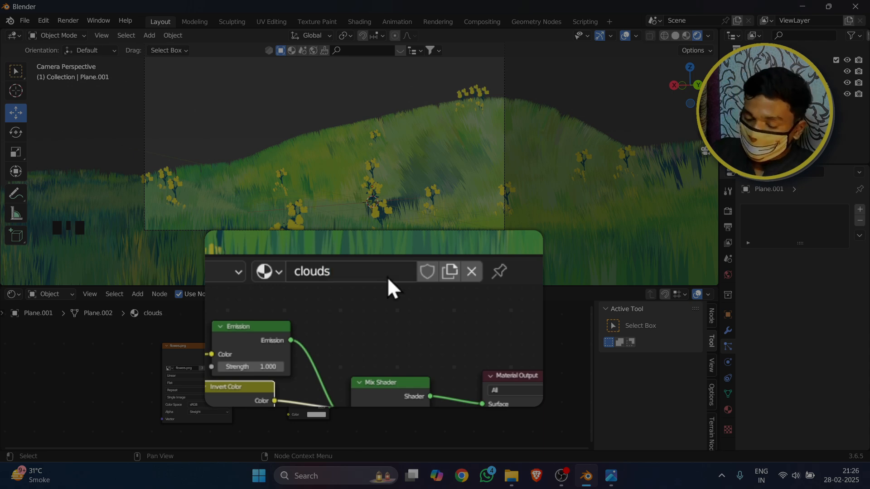
# Step: Assign flowermaterial back to the flower plane and clear the selection in the camera view
pyautogui.click(266, 273)
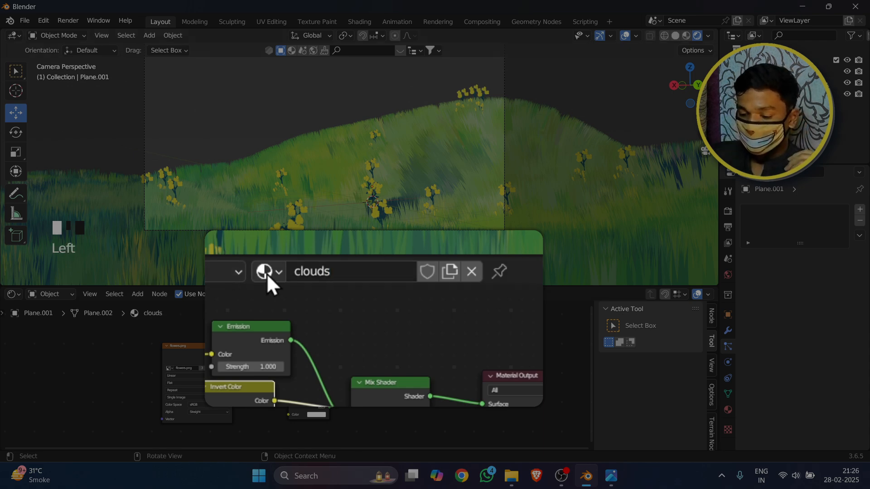
pyautogui.click(319, 326)
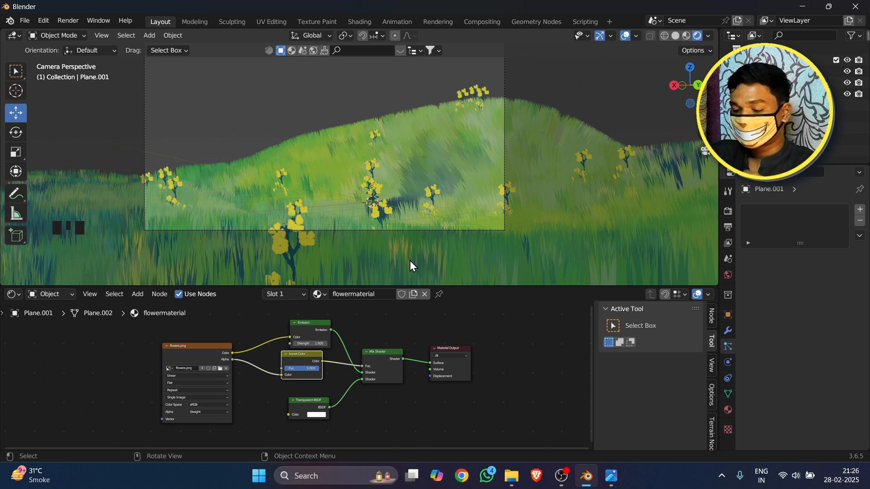
pyautogui.click(376, 170)
pyautogui.click(296, 111)
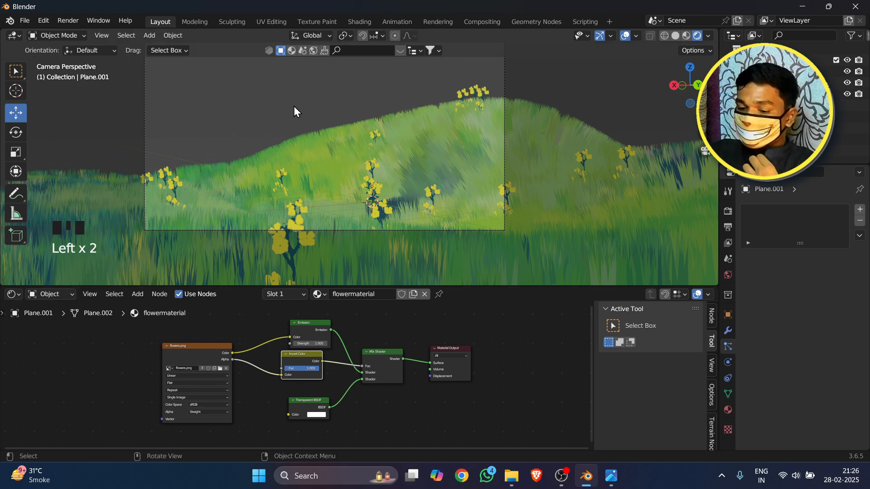
# Step: Add a mesh plane at the centre of the hill and scale it up to about 5.05
pyautogui.scroll(-6, 444, 152)
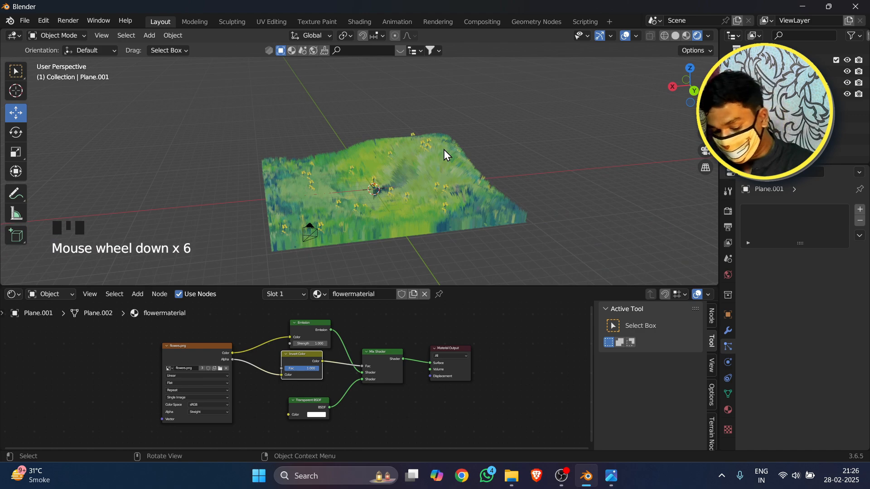
pyautogui.hotkey('shift', 'a')
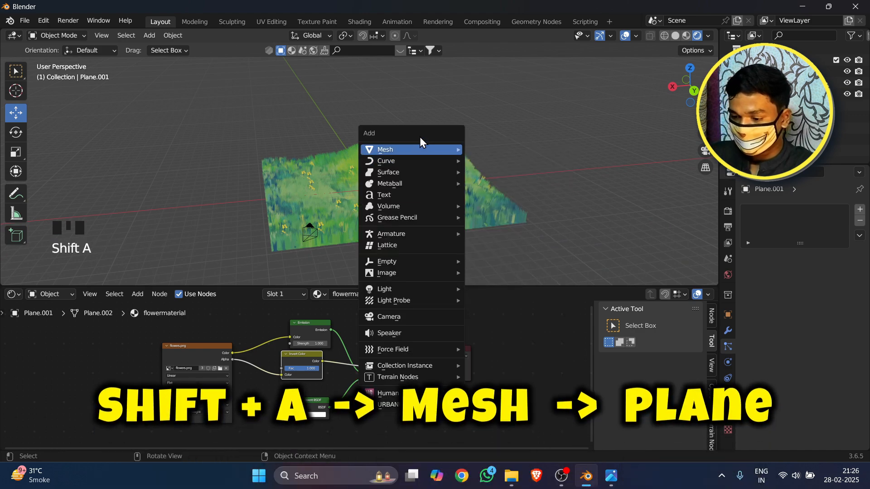
pyautogui.moveTo(431, 149)
pyautogui.click(493, 152)
pyautogui.scroll(4, 425, 174)
pyautogui.press('s')
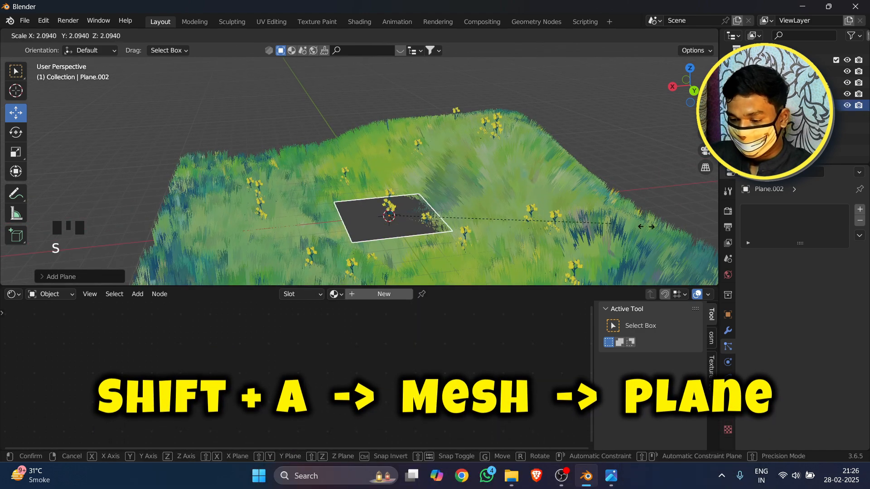
pyautogui.click(428, 227)
pyautogui.scroll(-5, 433, 228)
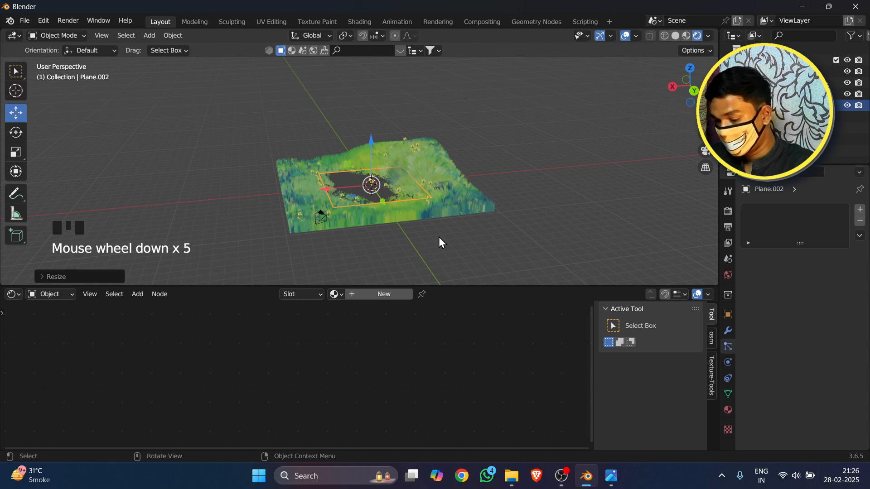
# Step: Stand the new plane upright facing the camera with Rotation X 90° and Rotation Z -26°
pyautogui.press('KP_0')
pyautogui.click(727, 314)
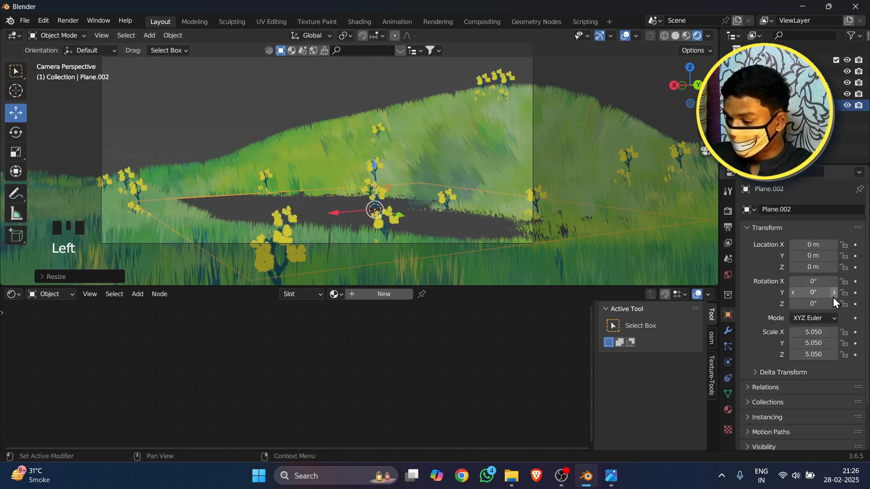
pyautogui.click(815, 281)
pyautogui.write('90')
pyautogui.press('Return')
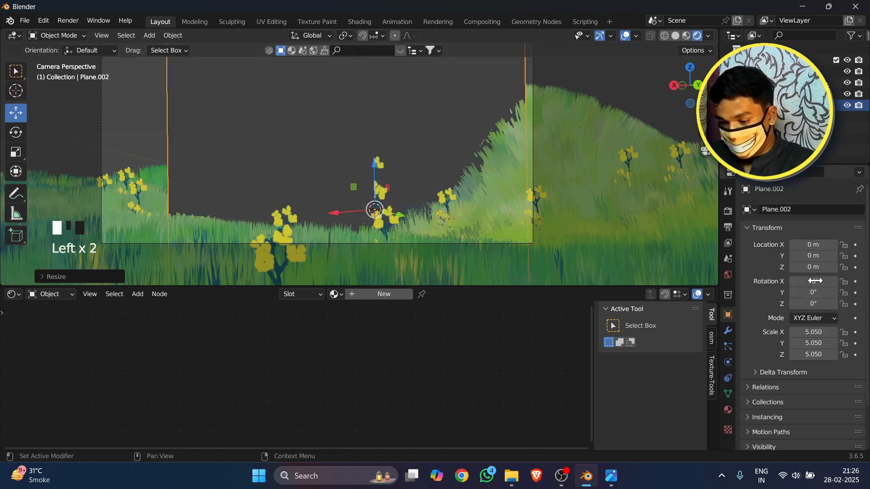
pyautogui.scroll(-3, 239, 189)
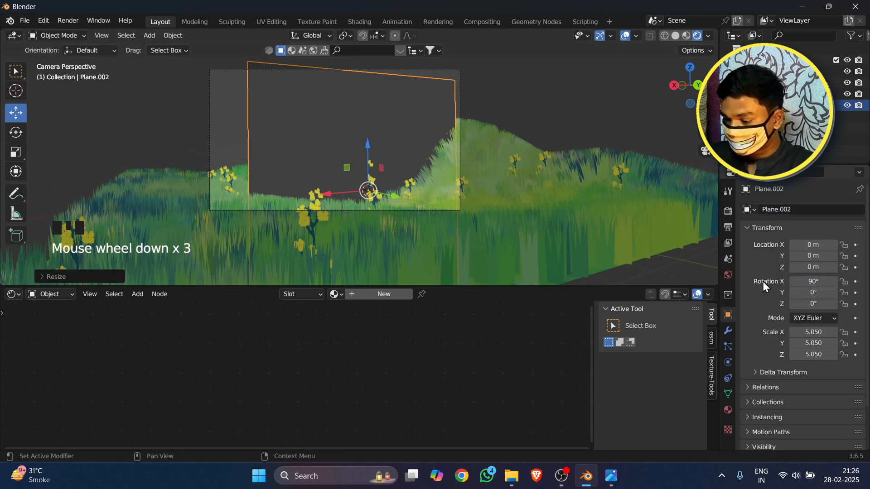
pyautogui.moveTo(813, 303); pyautogui.dragTo(793, 304)
# Step: Move the upright plane behind the hill to about X -4.93 m and Y -21.64 m, and check it through the camera
pyautogui.scroll(-3, 473, 216)
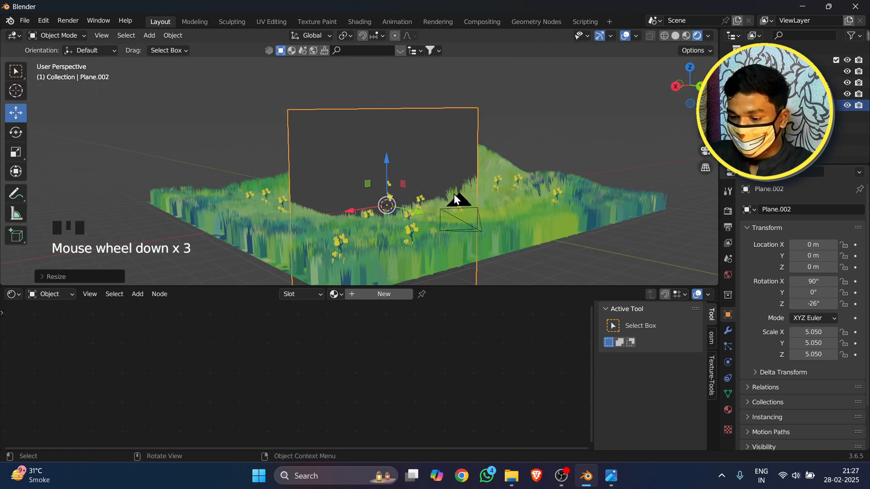
pyautogui.moveTo(453, 194); pyautogui.dragTo(511, 230, button='middle')
pyautogui.moveTo(423, 183); pyautogui.dragTo(162, 182)
pyautogui.scroll(-5, 162, 181)
pyautogui.moveTo(217, 198); pyautogui.dragTo(226, 177)
pyautogui.moveTo(264, 145); pyautogui.dragTo(246, 145)
pyautogui.press('KP_0')
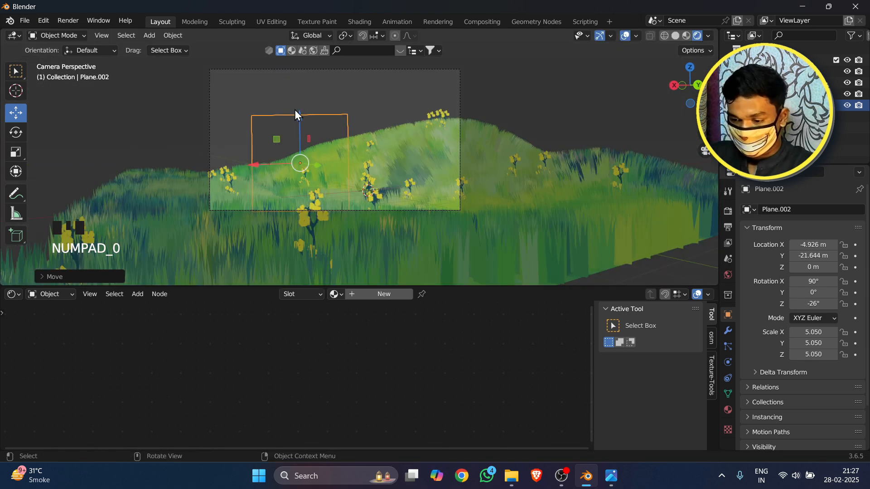
# Step: Raise the background plane to about Z 2.47 m and scale it up to about 8.99
pyautogui.moveTo(295, 109); pyautogui.dragTo(298, 85)
pyautogui.press('s')
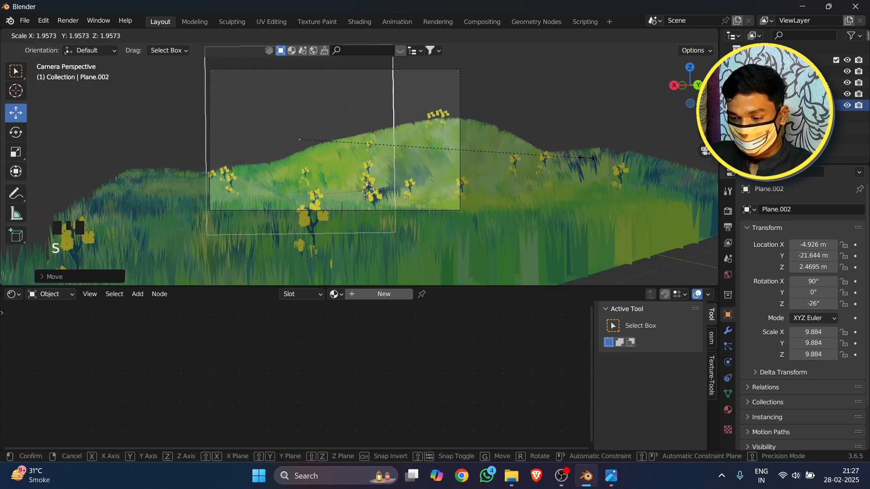
pyautogui.click(497, 98)
pyautogui.click(532, 117)
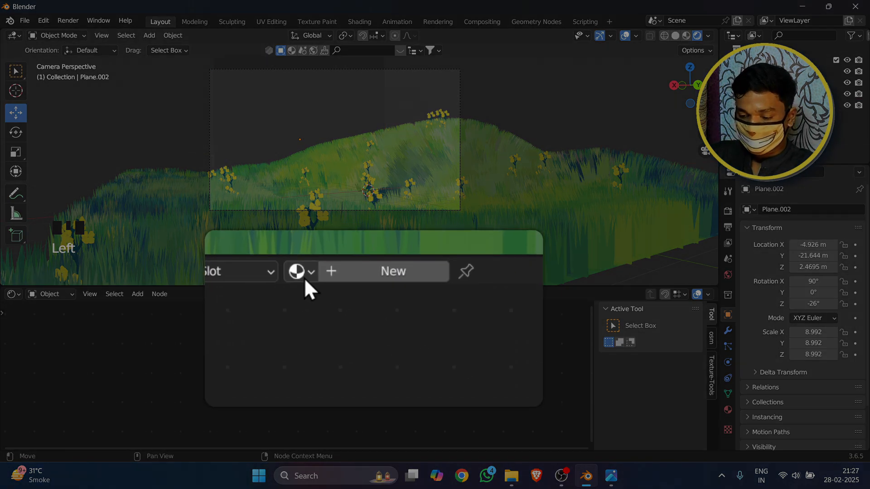
# Step: Assign the clouds material to the background plane and replace its flower image texture with cloud.png
pyautogui.click(335, 294)
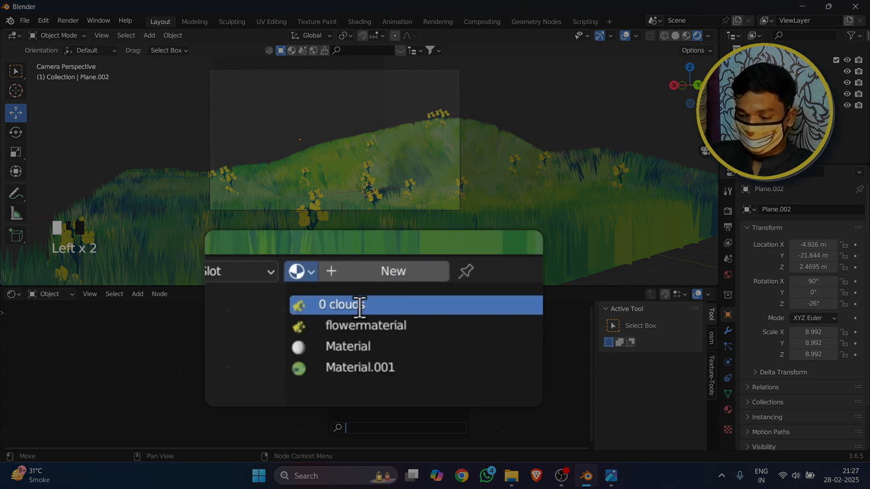
pyautogui.click(376, 310)
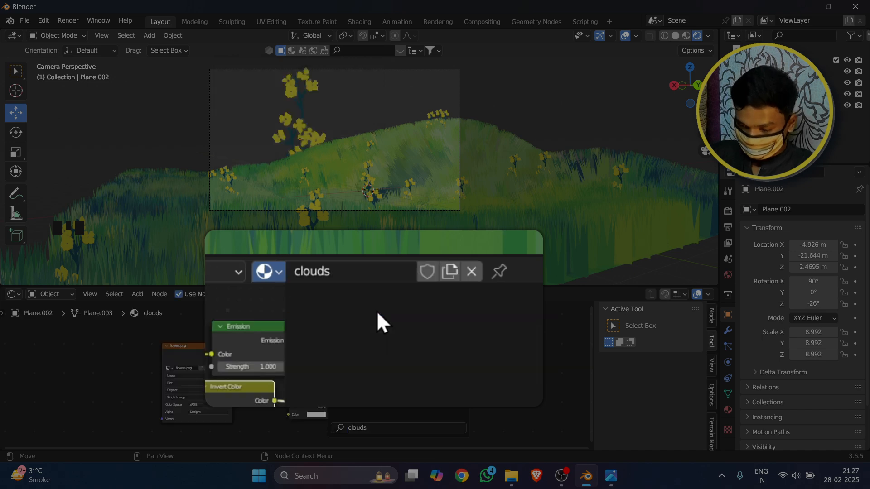
pyautogui.scroll(-2, 367, 308)
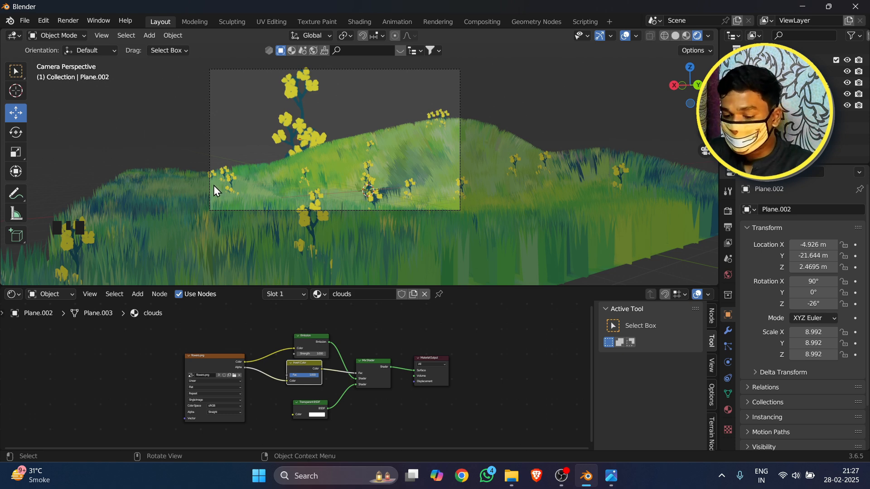
pyautogui.scroll(-1, 137, 344)
pyautogui.scroll(10, 168, 342)
pyautogui.moveTo(168, 343); pyautogui.dragTo(335, 345, button='middle')
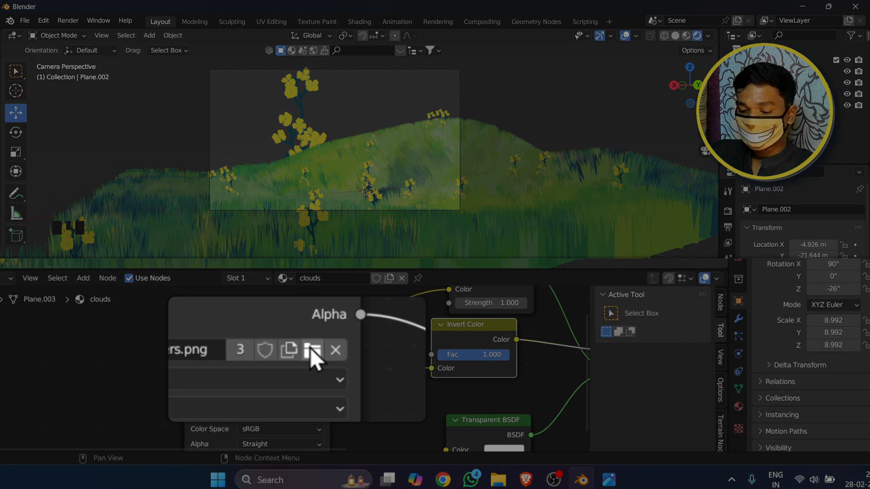
pyautogui.click(312, 350)
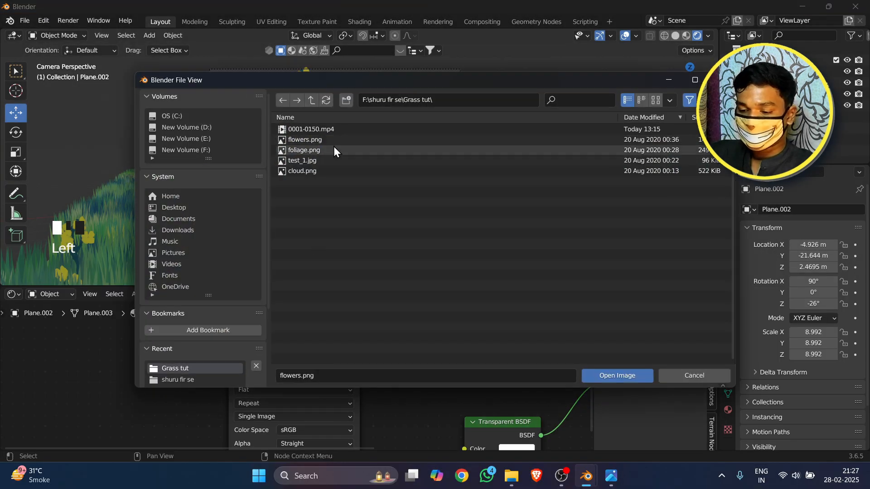
pyautogui.click(343, 170)
pyautogui.click(616, 373)
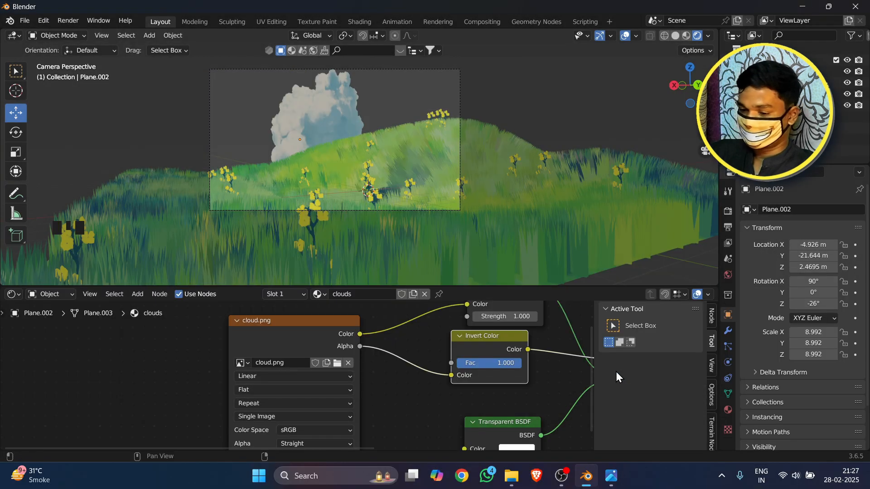
# Step: Scale the cloud plane up to about 10.35 and move it along the X axis behind the hill
pyautogui.click(317, 96)
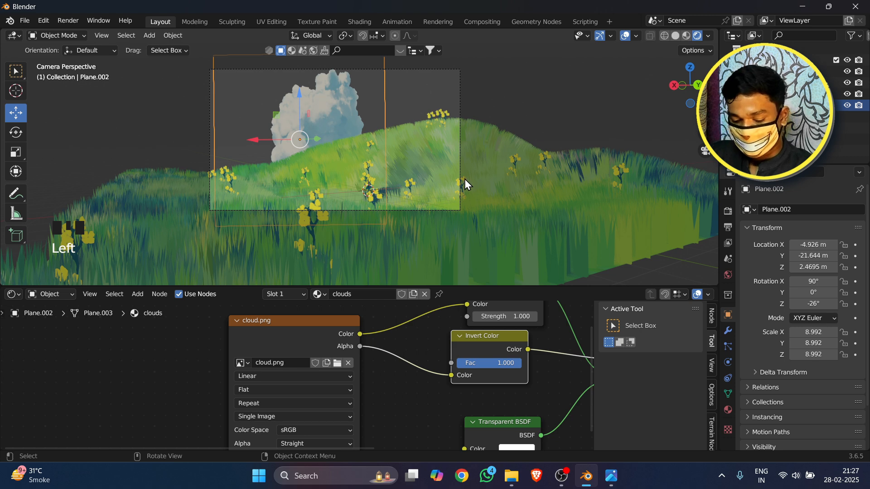
pyautogui.press('s')
pyautogui.click(489, 182)
pyautogui.press('Escape')
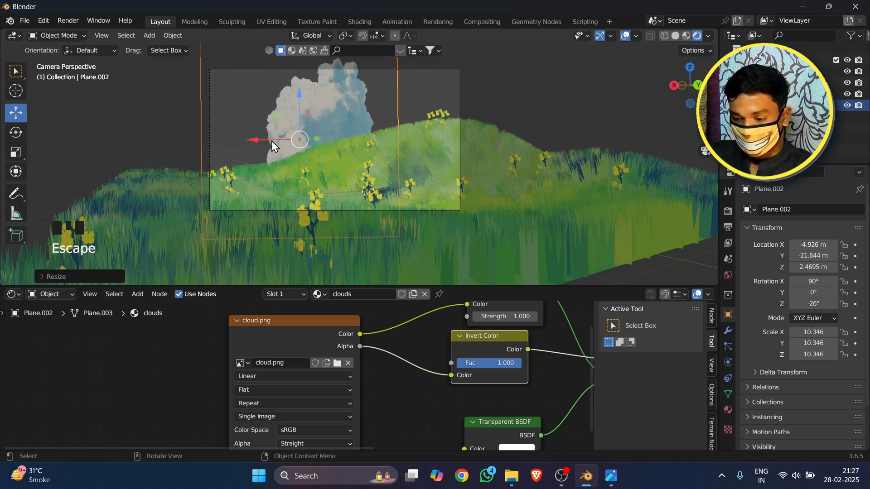
pyautogui.moveTo(271, 140); pyautogui.dragTo(139, 141)
# Step: Flatten the cloud plane vertically to a Scale Y of about 6.26 and set its Rotation Z to -202°
pyautogui.scroll(-2, 555, 192)
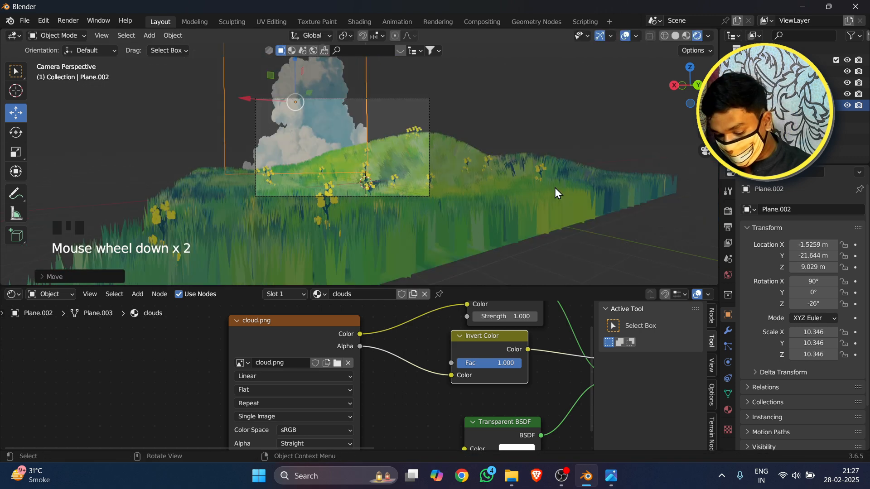
pyautogui.press('s')
pyautogui.press('z')
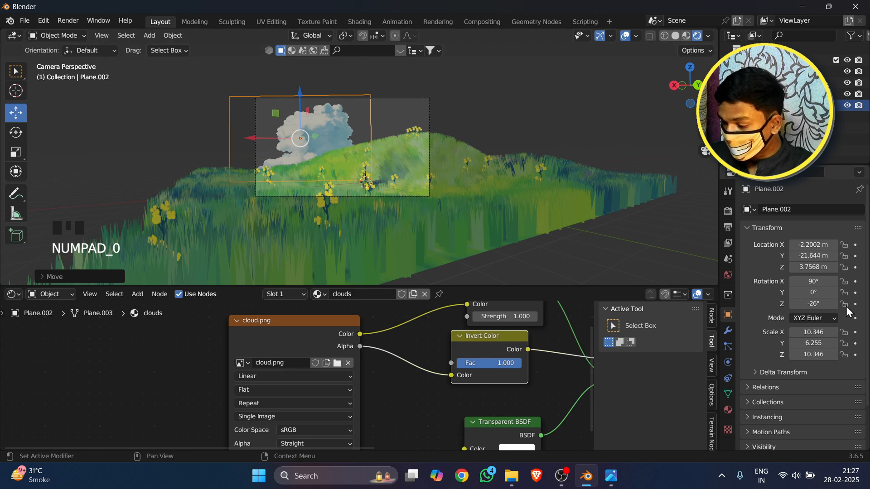
pyautogui.moveTo(813, 304); pyautogui.dragTo(775, 303)
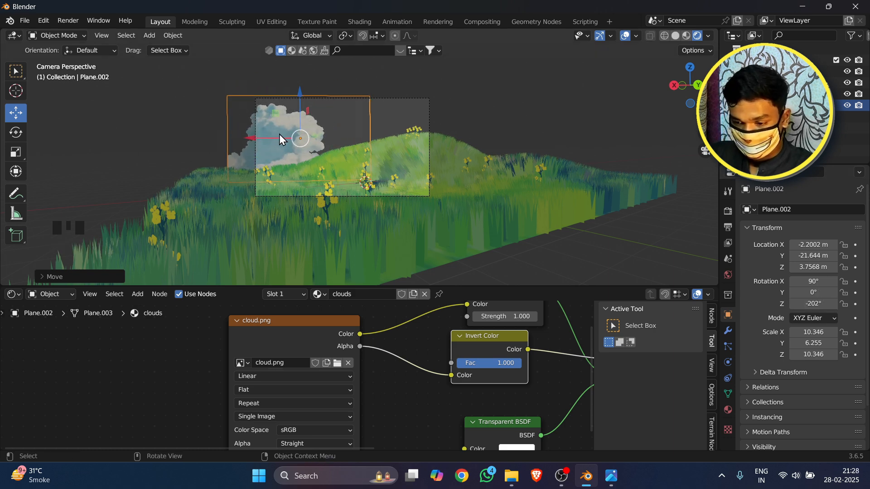
# Step: Move the cloud plane along the X axis to about X -3.66 m behind the hill's lower slope
pyautogui.moveTo(277, 136); pyautogui.dragTo(285, 140)
pyautogui.click(518, 118)
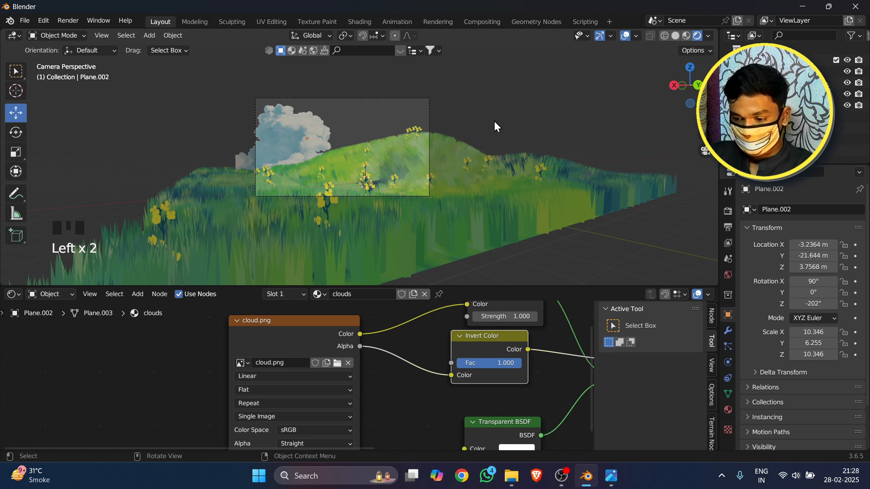
pyautogui.scroll(3, 494, 124)
pyautogui.scroll(-3, 577, 117)
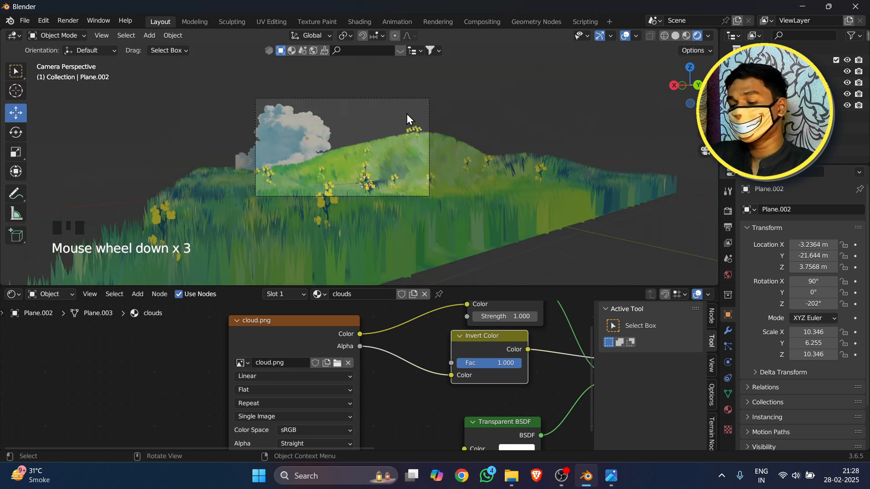
pyautogui.tripleClick(312, 135)
pyautogui.moveTo(272, 137); pyautogui.dragTo(276, 138)
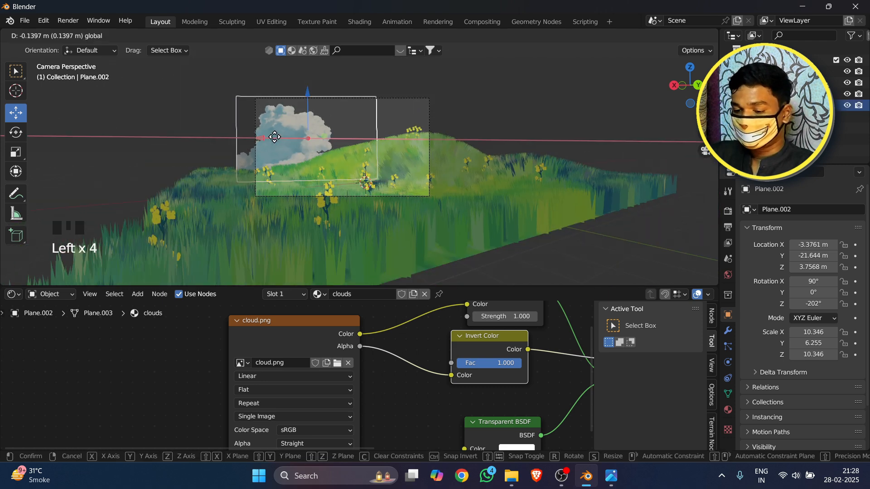
pyautogui.click(557, 145)
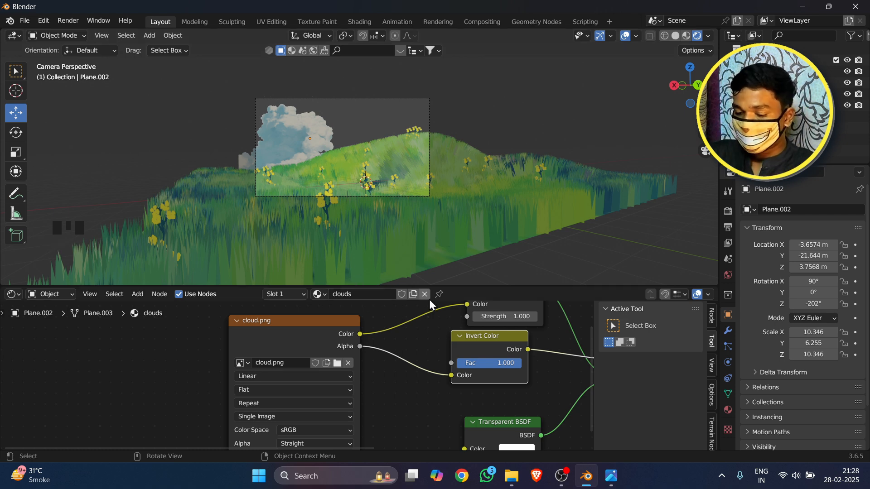
# Step: Duplicate the clouds material as a new material named bush, and reassign clouds to the cloud plane
pyautogui.click(416, 295)
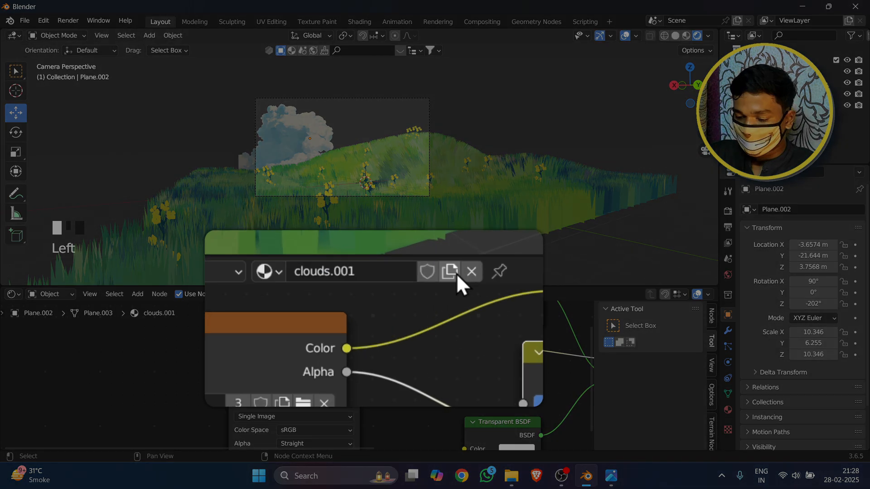
pyautogui.click(369, 271)
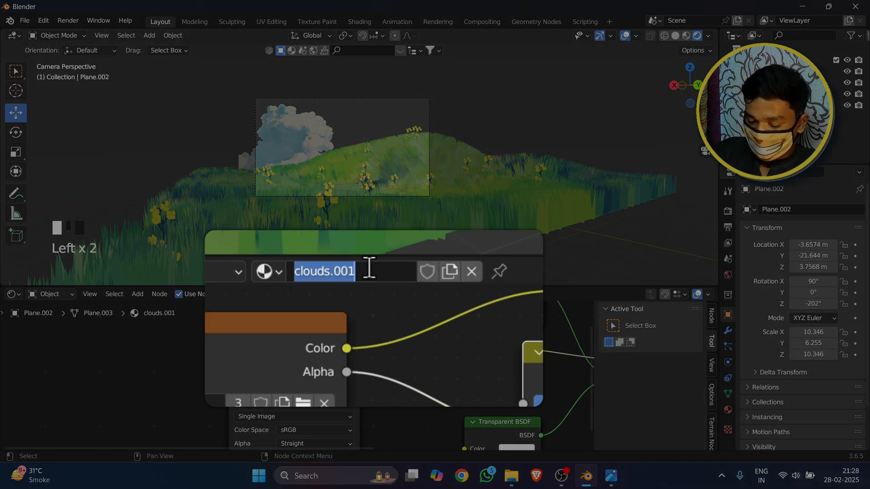
pyautogui.write('bush')
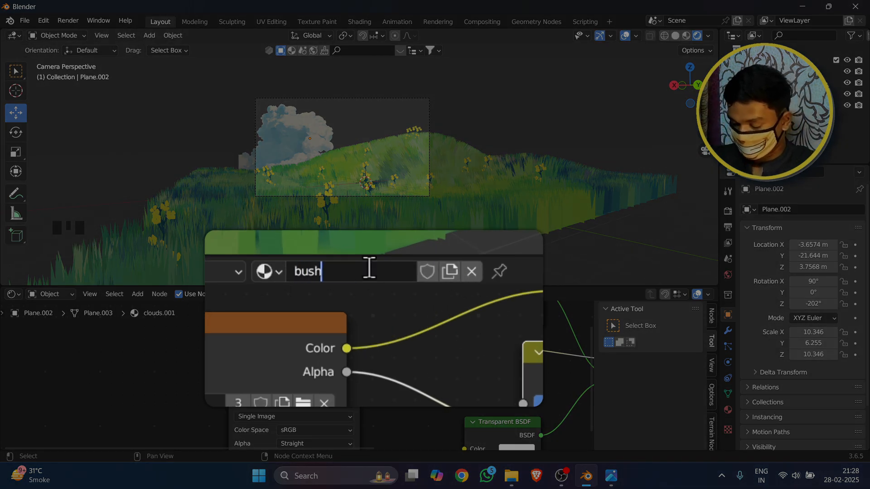
pyautogui.press('Return')
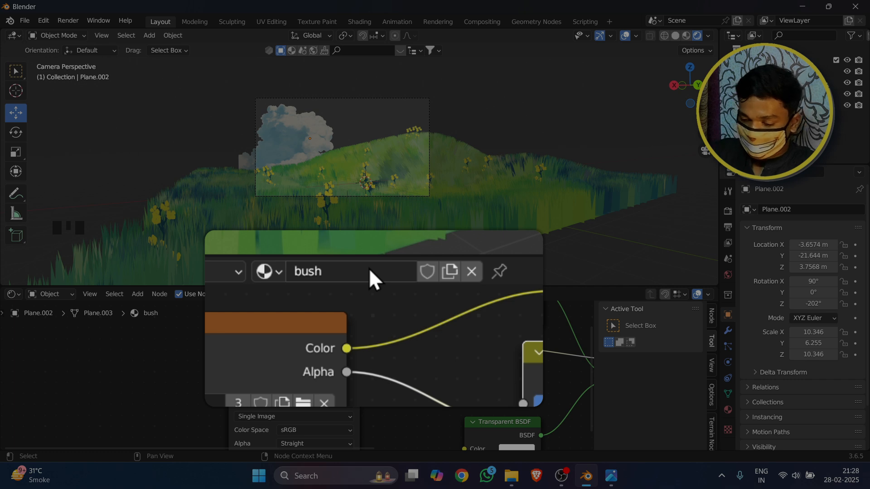
pyautogui.click(266, 271)
pyautogui.click(399, 330)
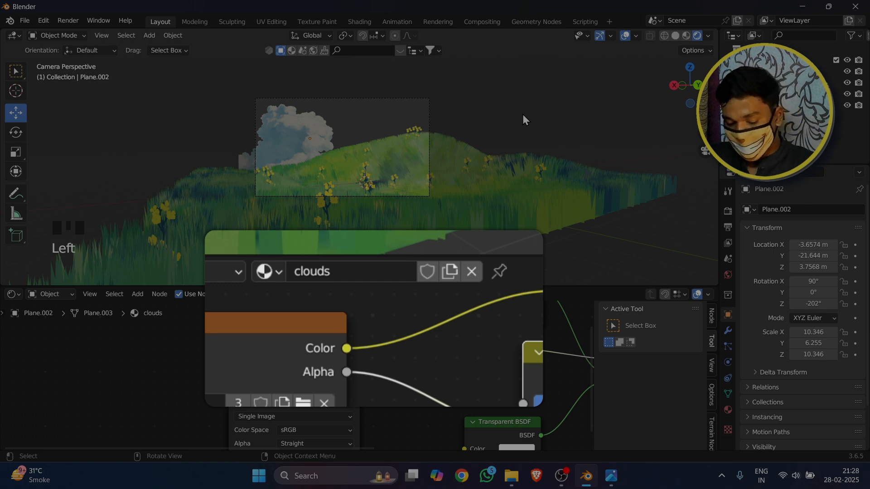
# Step: Add a new mesh plane at the scene origin and return to the camera view
pyautogui.moveTo(188, 105); pyautogui.dragTo(492, 153, button='middle')
pyautogui.scroll(-4, 486, 159)
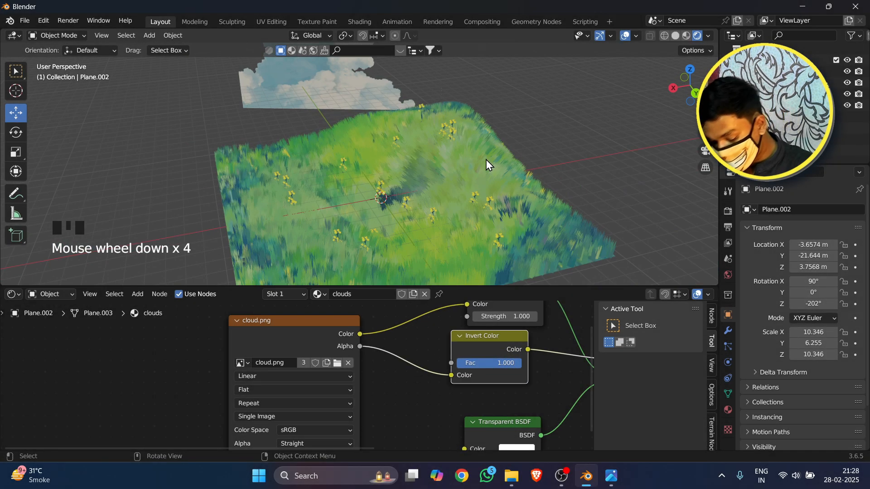
pyautogui.hotkey('shift', 'a')
pyautogui.moveTo(485, 160)
pyautogui.click(533, 160)
pyautogui.scroll(5, 438, 172)
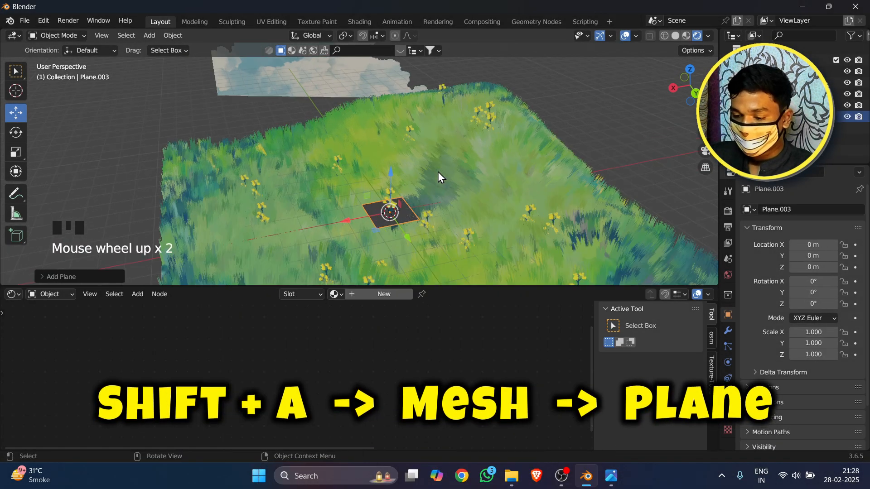
pyautogui.press('KP_0')
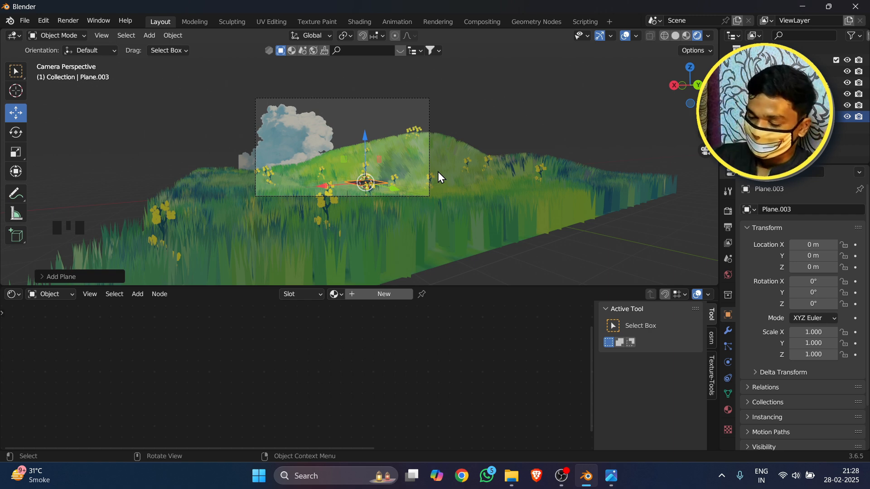
# Step: Stand the new plane upright with Rotation X 90° and Rotation Z -27°, and scale it up to about 2.39
pyautogui.click(814, 284)
pyautogui.press('Return')
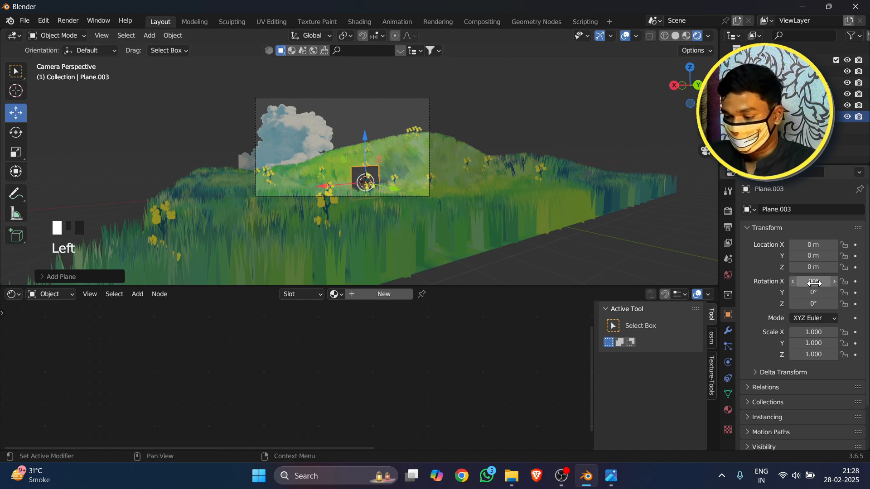
pyautogui.moveTo(815, 304)
pyautogui.mouseDown()
pyautogui.moveTo(836, 304)
pyautogui.moveTo(800, 304)
pyautogui.mouseUp()
pyautogui.scroll(-3, 563, 208)
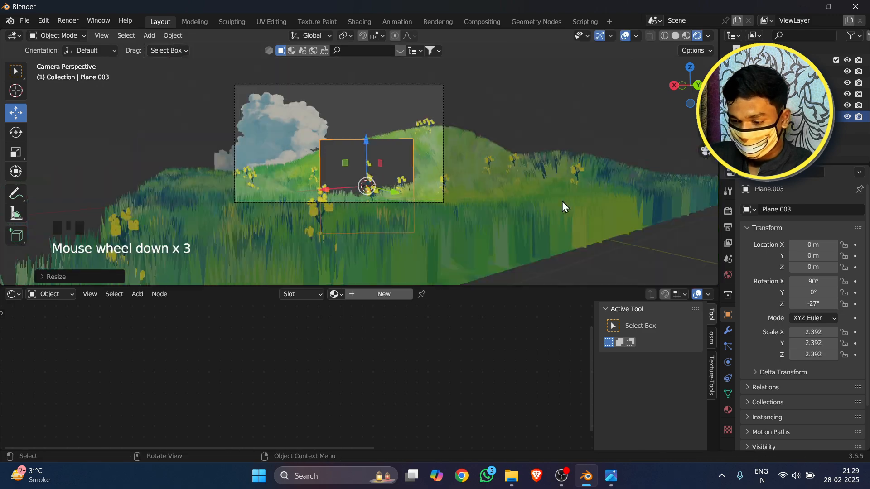
# Step: Place the plane behind the hill at about Y -7.78 m, Z 2.21 m and tilt it to a Rotation Y of about 10°
pyautogui.press('s')
pyautogui.click(297, 140)
pyautogui.click(16, 132)
pyautogui.moveTo(287, 135); pyautogui.dragTo(284, 145)
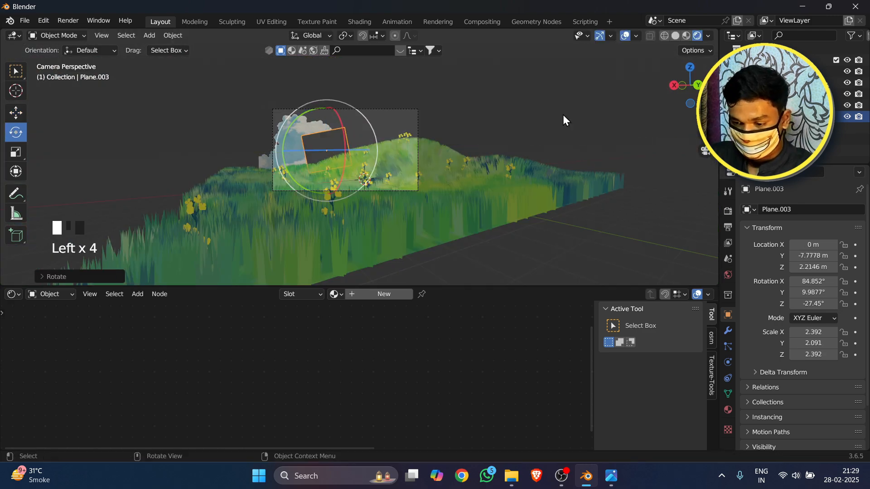
pyautogui.scroll(2, 564, 119)
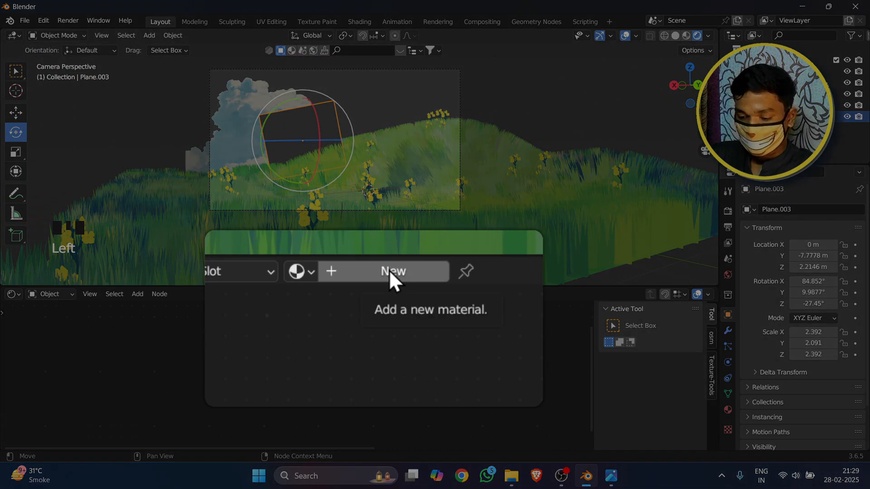
# Step: Assign the bush material to the tilted plane and replace its cloud image texture with foliage.png
pyautogui.click(305, 275)
pyautogui.click(325, 304)
pyautogui.scroll(-4, 369, 338)
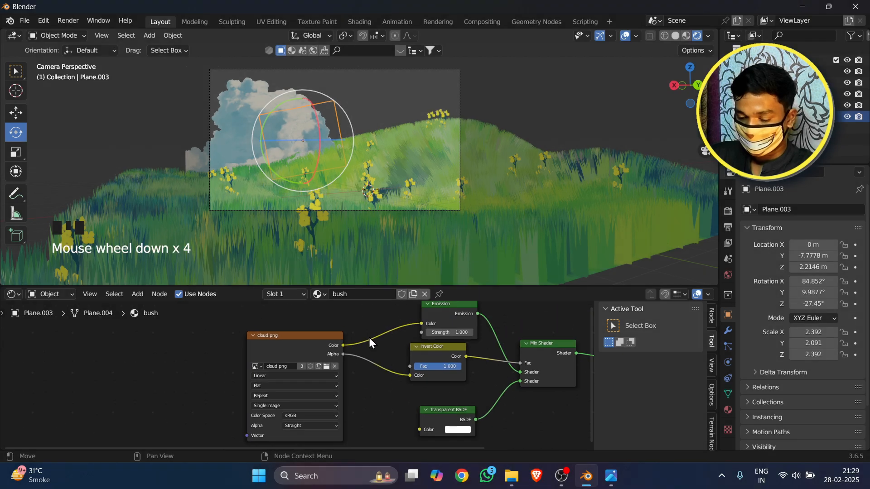
pyautogui.moveTo(299, 191); pyautogui.dragTo(296, 157, button='middle')
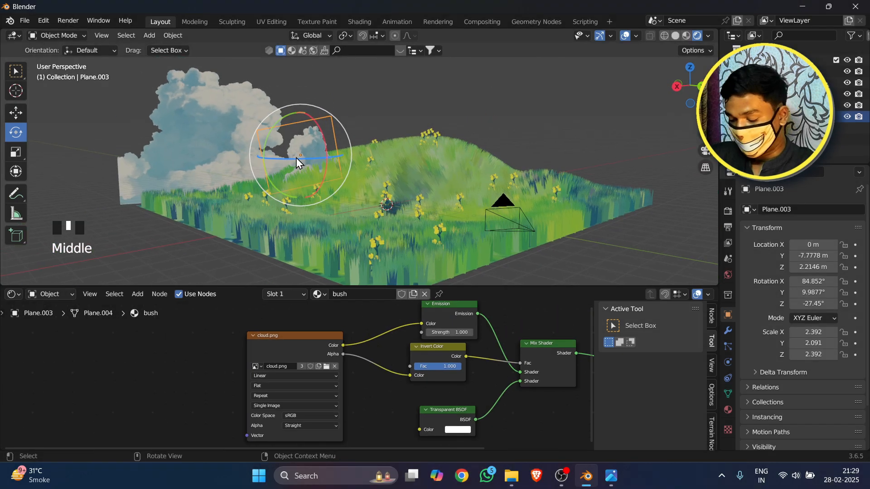
pyautogui.press('KP_0')
pyautogui.scroll(2, 357, 362)
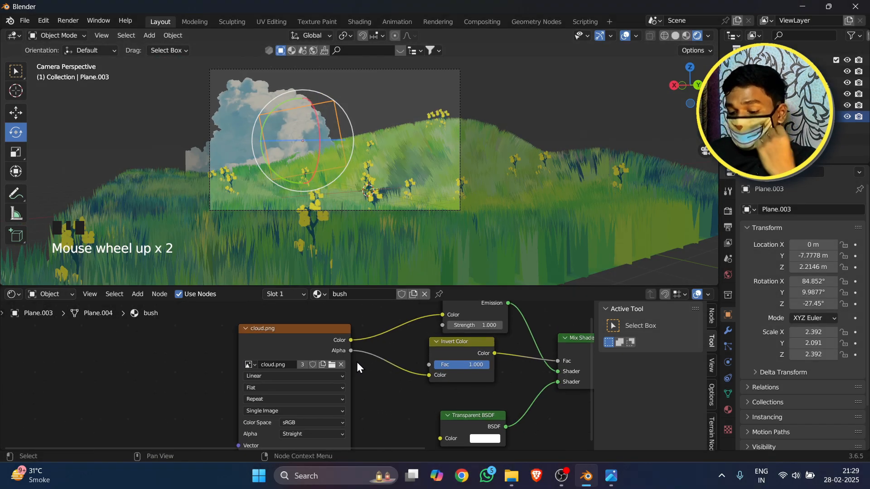
pyautogui.click(332, 365)
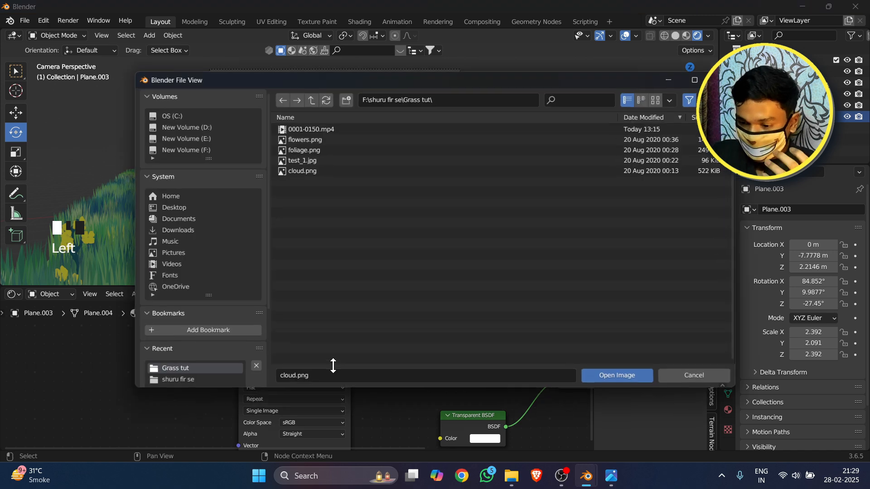
pyautogui.click(349, 151)
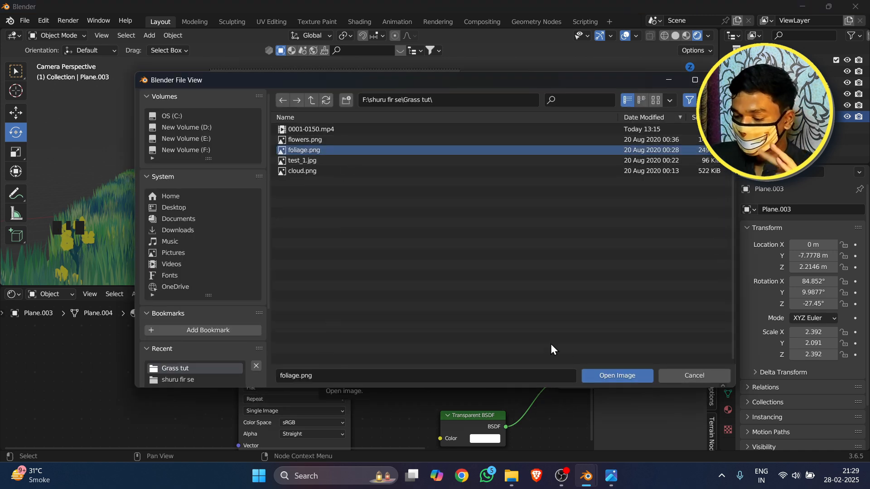
pyautogui.click(606, 377)
# Step: Tilt the bush plane further to a Rotation Y of about 18.6° and scale it up to about 3.12
pyautogui.scroll(6, 319, 155)
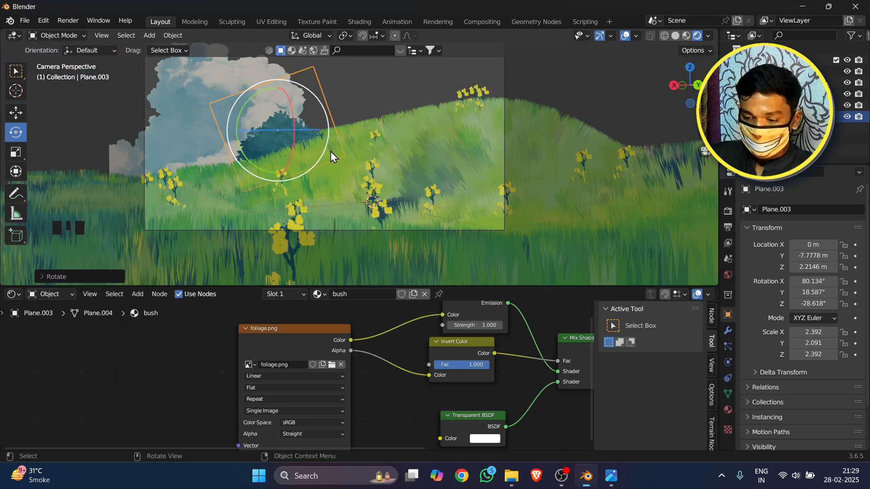
pyautogui.press('s')
pyautogui.click(425, 142)
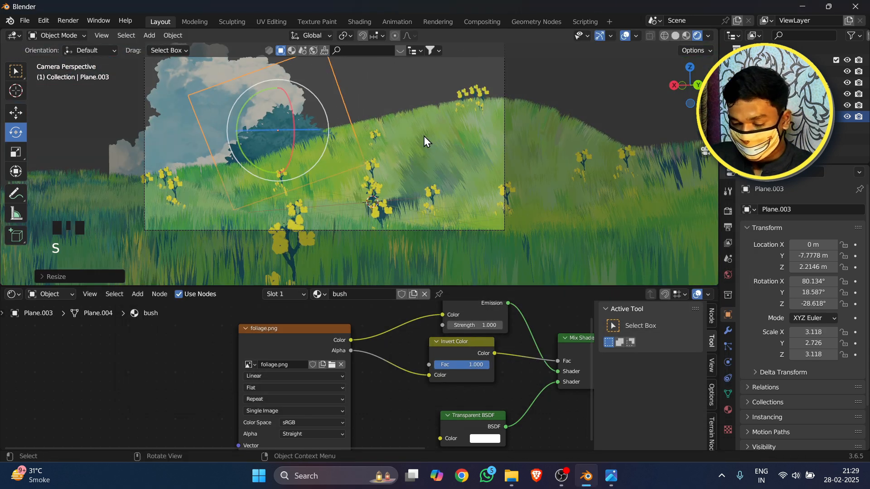
# Step: Shrink the bush plane to a Scale X of about 2.54 and move it to about X -0.39 m, Z 2.36 m
pyautogui.press('w')
pyautogui.click(344, 136)
pyautogui.scroll(-2, 362, 142)
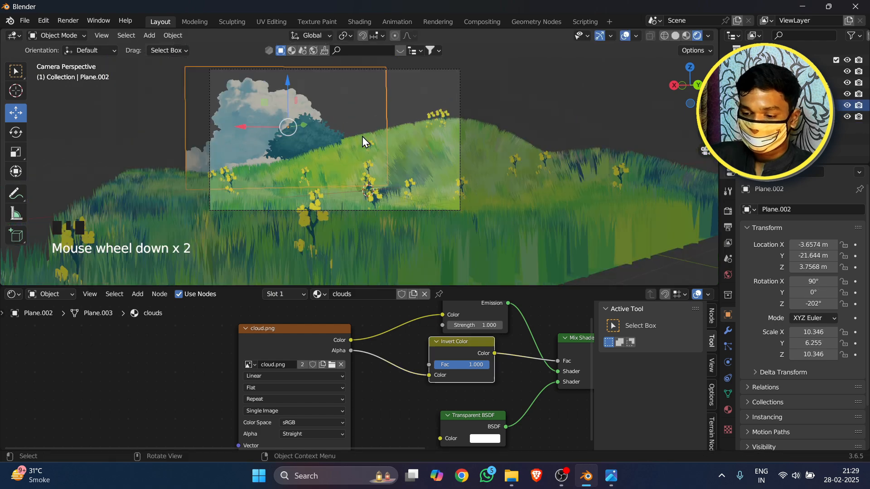
pyautogui.click(317, 136)
pyautogui.moveTo(300, 83); pyautogui.dragTo(301, 92)
pyautogui.moveTo(256, 136); pyautogui.dragTo(263, 138)
pyautogui.click(441, 126)
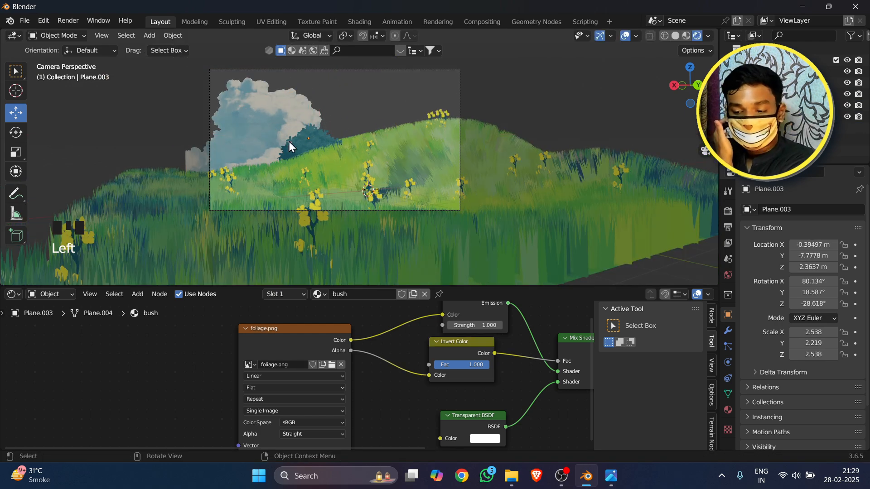
# Step: Copy and paste the bush plane, moving the copy to the hill's foreground at about X -1.51 m, Y 3.60 m, Z 0.67 m
pyautogui.doubleClick(308, 136)
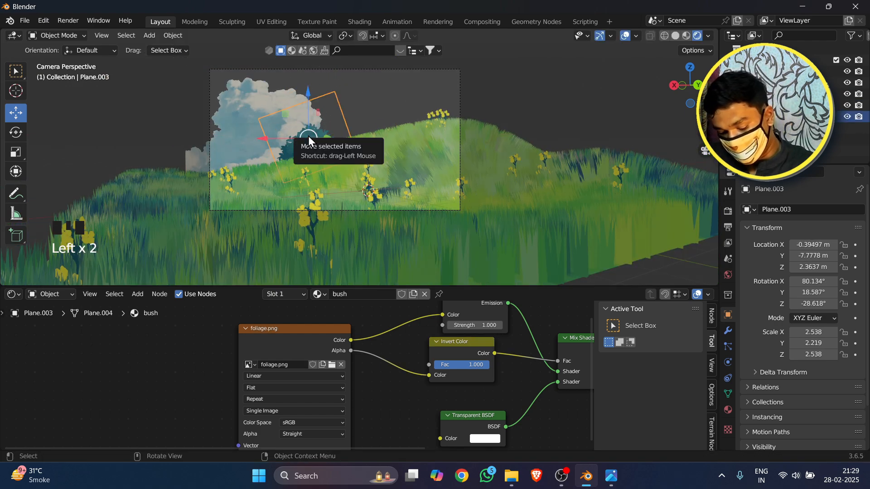
pyautogui.hotkey('ctrl', 'c')
pyautogui.hotkey('ctrl', 'v')
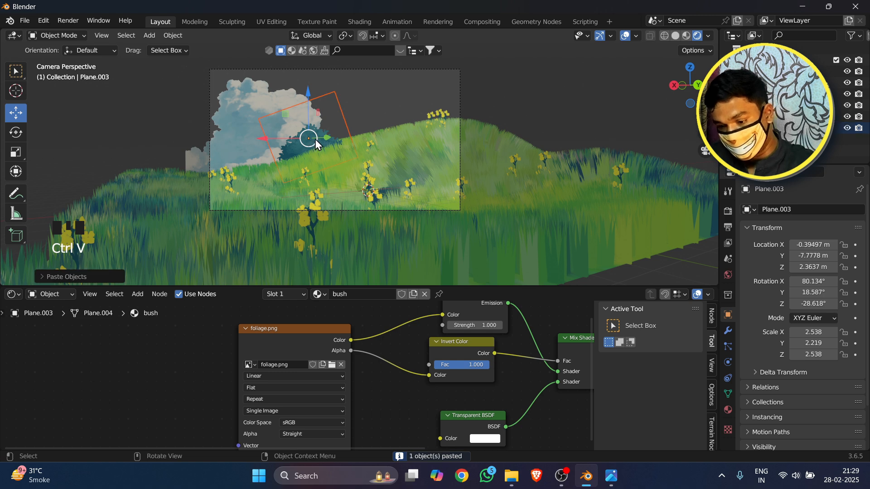
pyautogui.moveTo(301, 140); pyautogui.dragTo(425, 182)
pyautogui.click(277, 192)
pyautogui.click(455, 167)
pyautogui.click(454, 168)
# Step: Rotate the foreground bush to about X 82°, Y 14°, Z -36° so it sits on the grass
pyautogui.click(17, 134)
pyautogui.moveTo(500, 178); pyautogui.dragTo(496, 167)
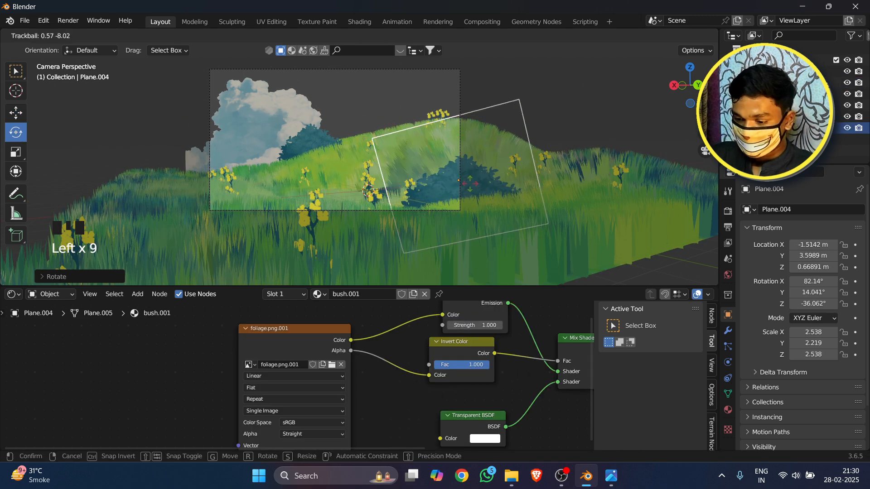
pyautogui.click(362, 108)
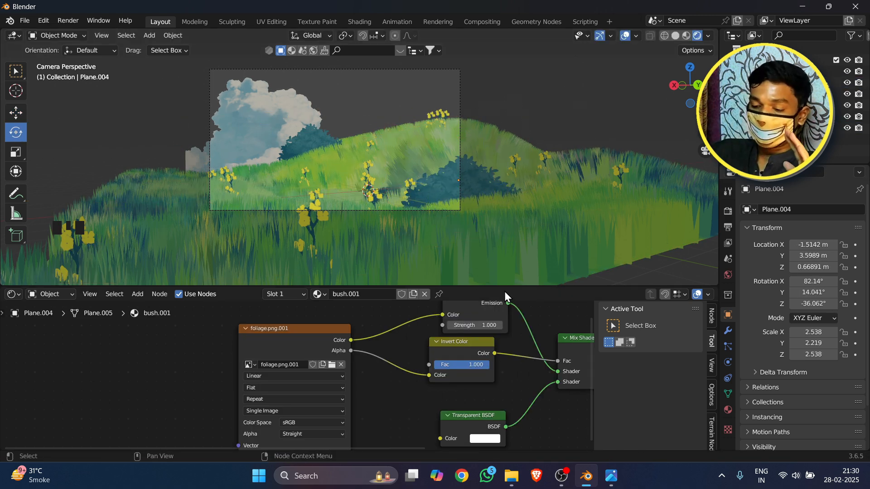
# Step: Enlarge the 3D viewport over the node editor and frame the whole camera view in it
pyautogui.moveTo(516, 285); pyautogui.dragTo(517, 355)
pyautogui.scroll(3, 335, 131)
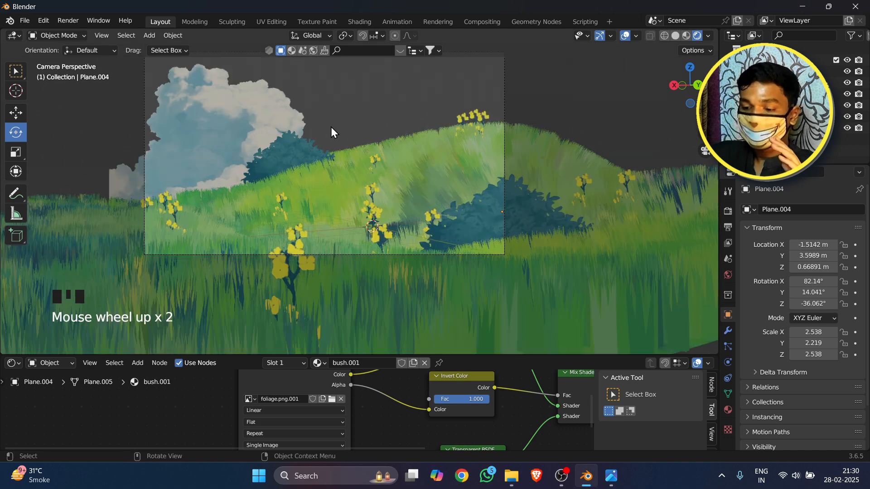
pyautogui.moveTo(705, 132); pyautogui.dragTo(712, 195)
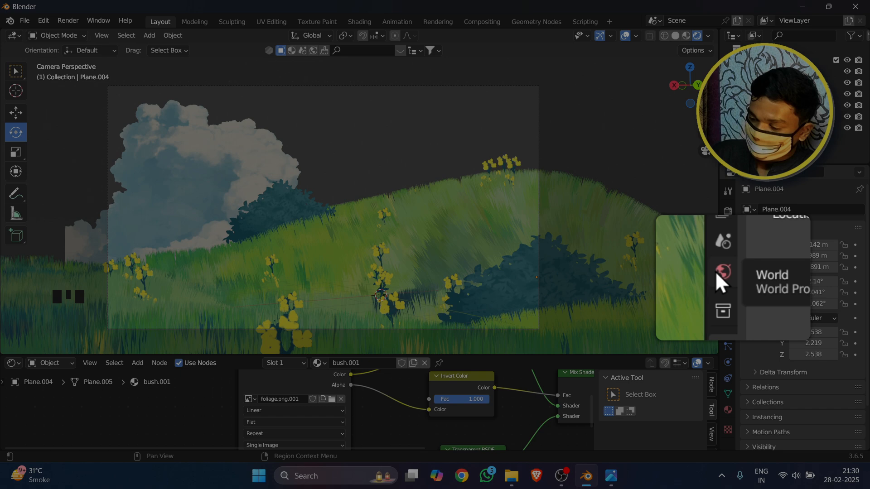
# Step: Set the world background color to a sky blue with Hue 0.586, Saturation 0.965 and Value 0.702
pyautogui.click(727, 275)
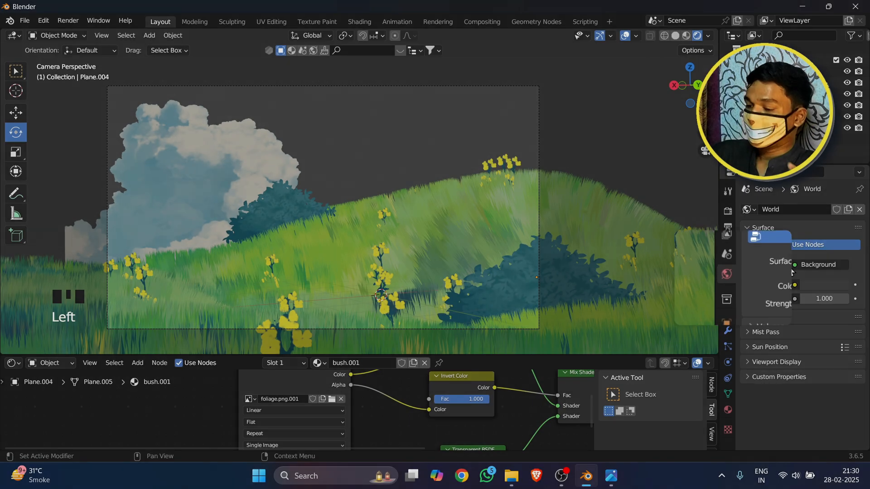
pyautogui.click(823, 285)
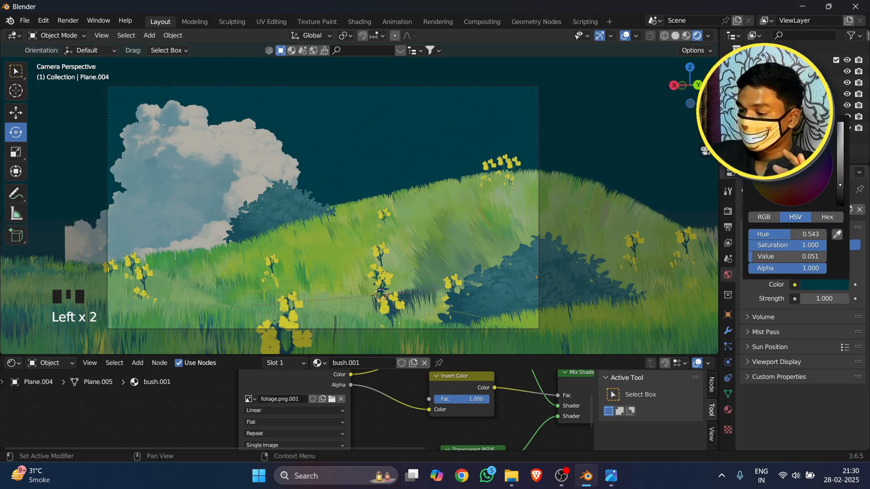
pyautogui.moveTo(798, 127); pyautogui.dragTo(802, 127)
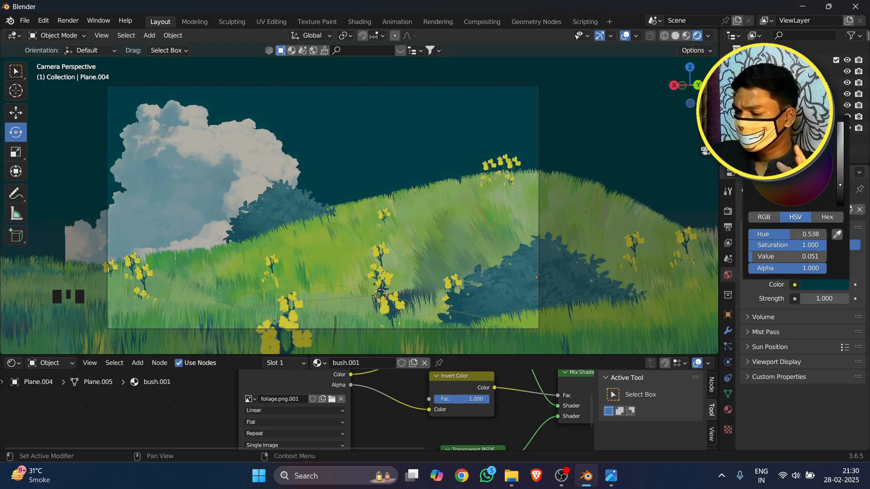
pyautogui.moveTo(840, 185); pyautogui.dragTo(840, 133)
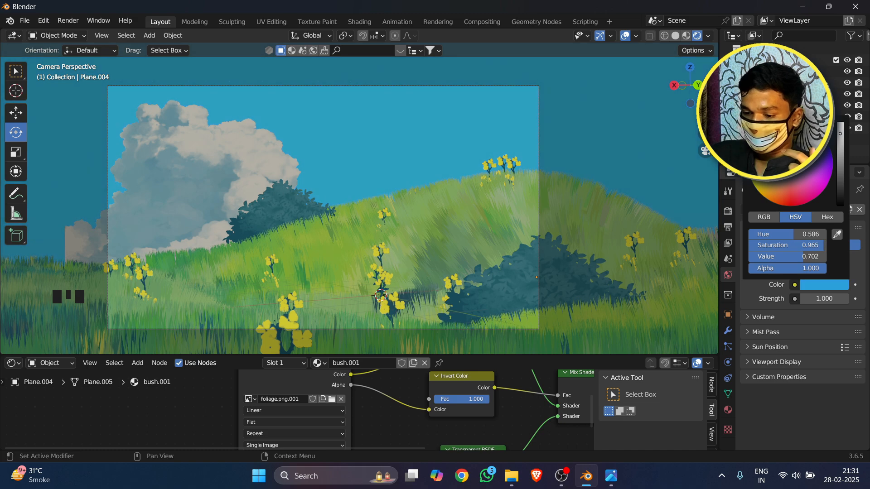
# Step: Examine the whole hill landscape from outside the camera and return to the camera view
pyautogui.scroll(-2, 442, 204)
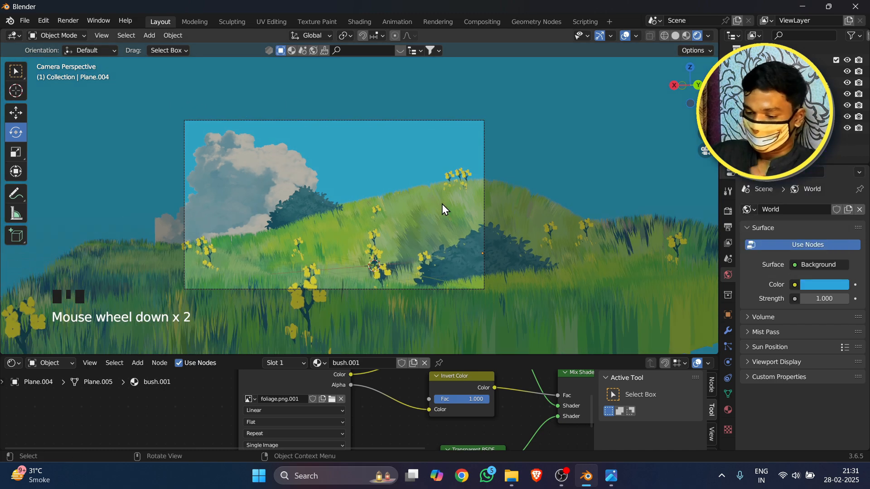
pyautogui.scroll(-4, 441, 206)
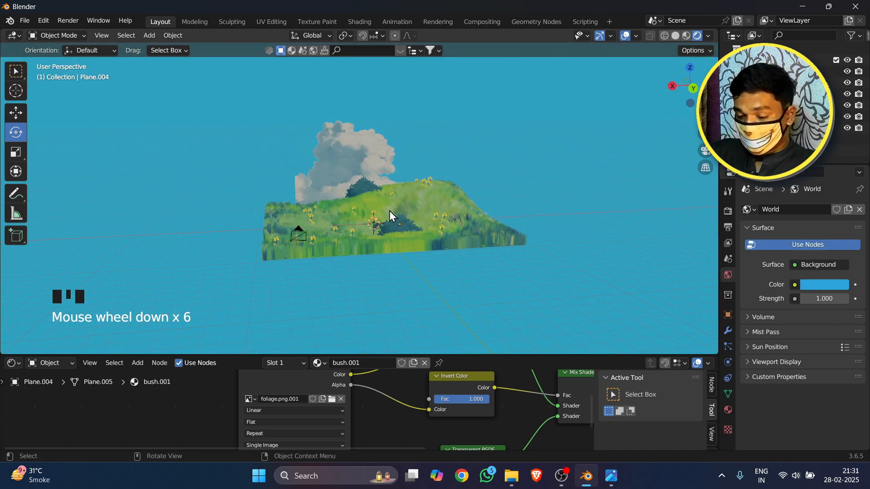
pyautogui.moveTo(390, 210)
pyautogui.mouseDown(button='middle')
pyautogui.moveTo(347, 238)
pyautogui.moveTo(380, 200)
pyautogui.mouseUp(button='middle')
pyautogui.moveTo(344, 227); pyautogui.dragTo(349, 227, button='middle')
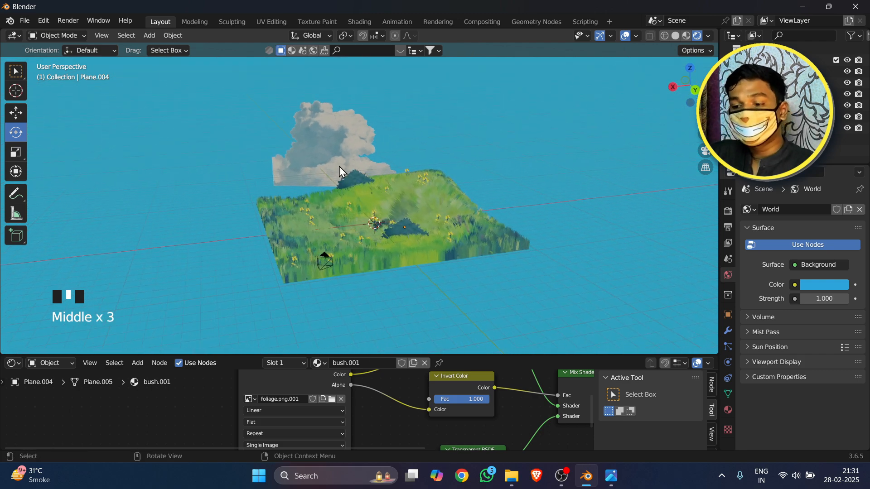
pyautogui.press('KP_0')
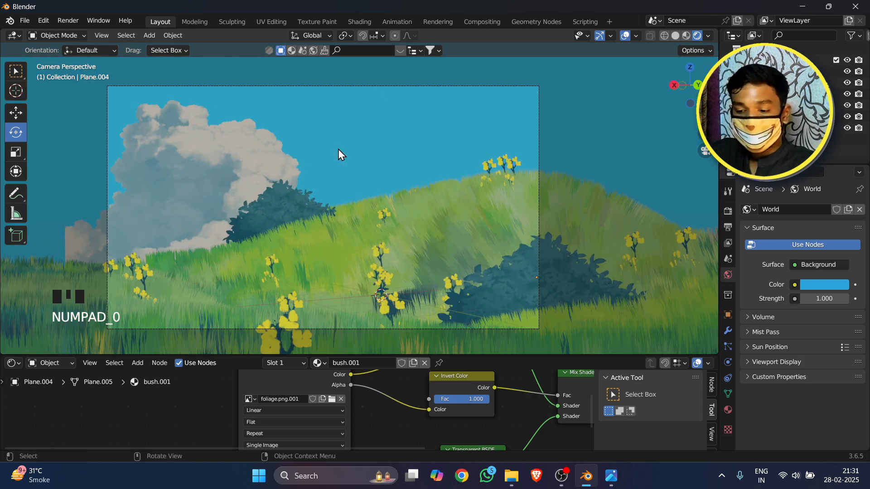
pyautogui.scroll(-3, 348, 155)
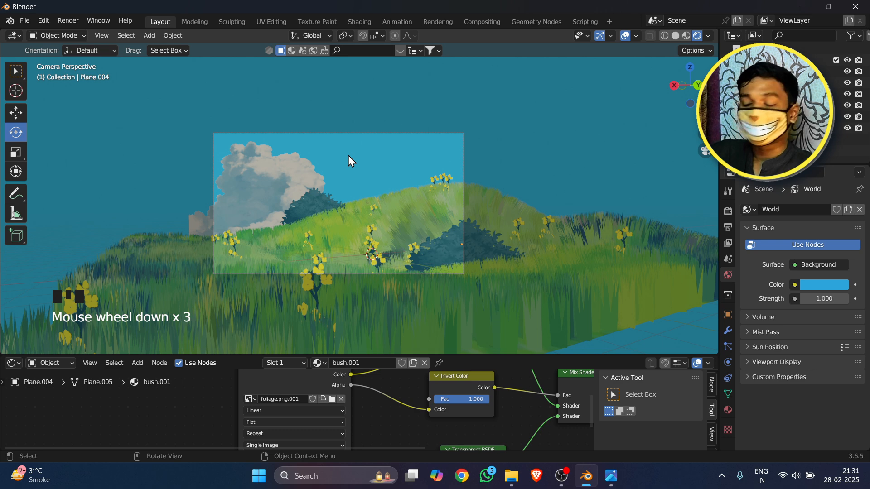
# Step: Enable Bloom in the Eevee render settings and look through the remaining render options
pyautogui.click(727, 212)
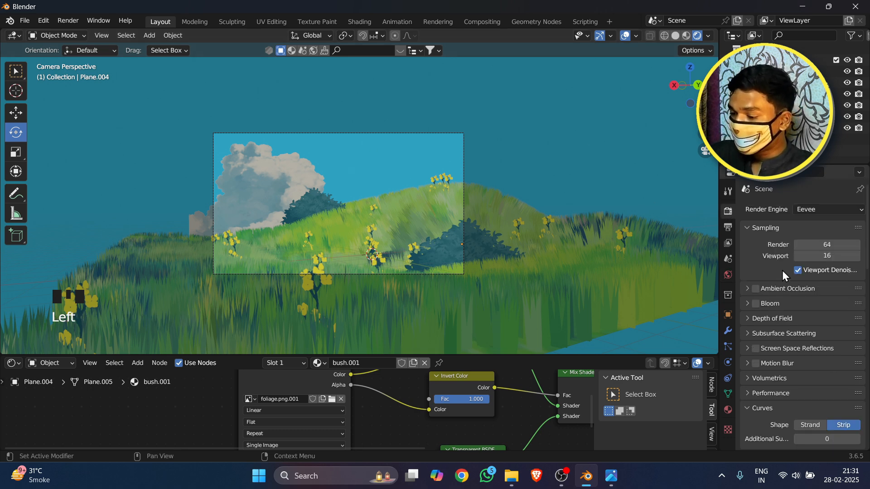
pyautogui.click(753, 305)
pyautogui.scroll(-3, 778, 299)
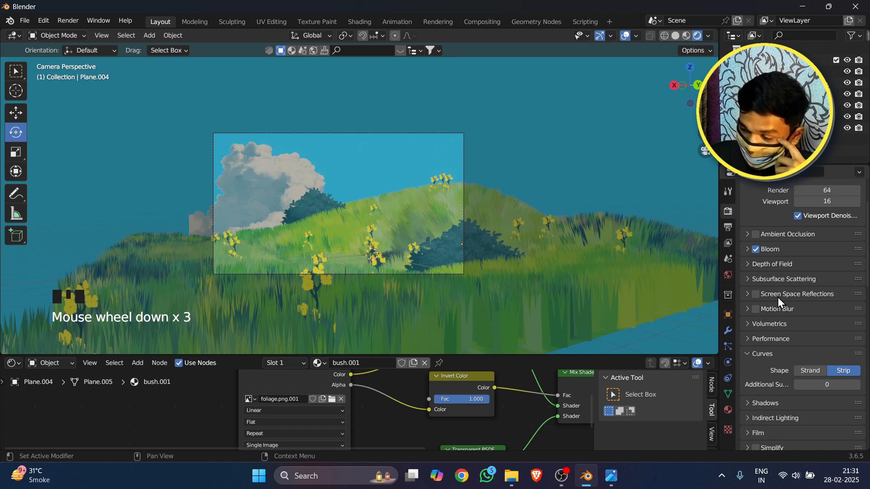
pyautogui.scroll(-6, 777, 297)
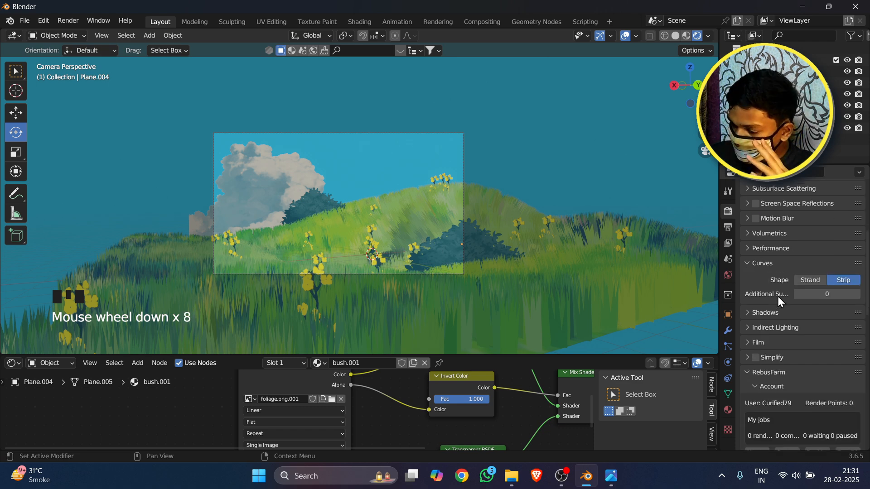
pyautogui.scroll(15, 779, 295)
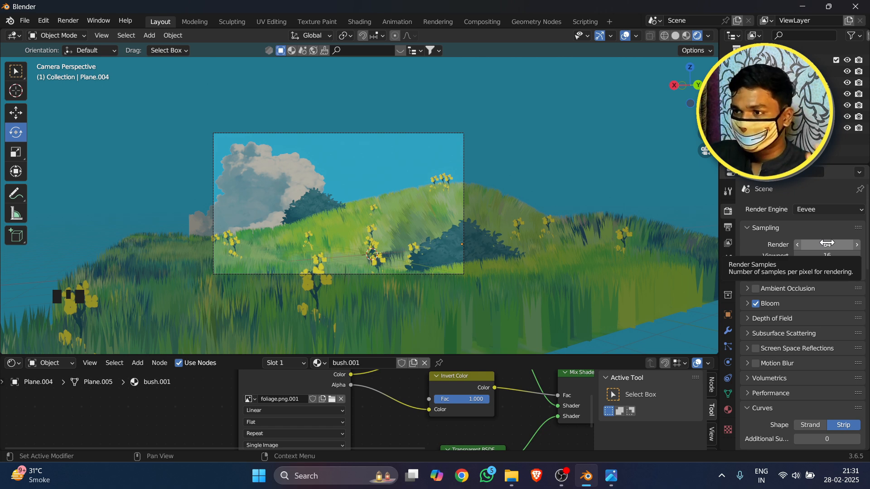
# Step: Render the camera view as a still image and close the result, and open the project's save dialog without saving
pyautogui.click(77, 21)
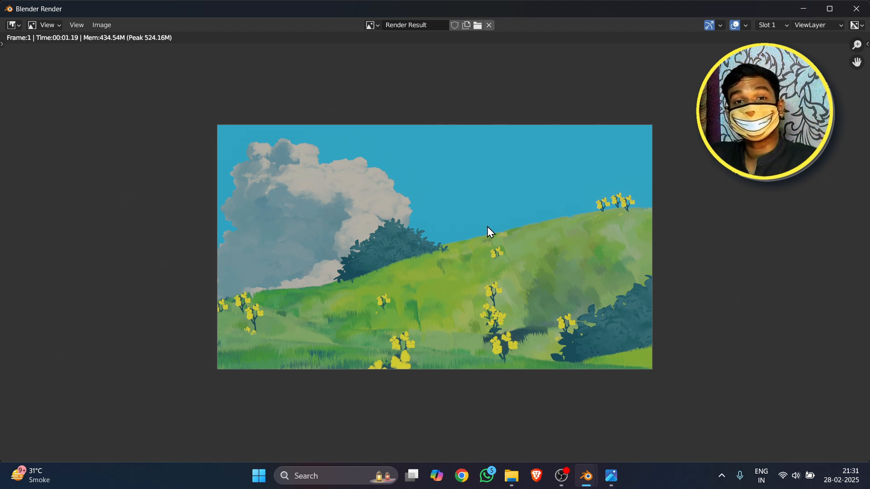
pyautogui.click(856, 8)
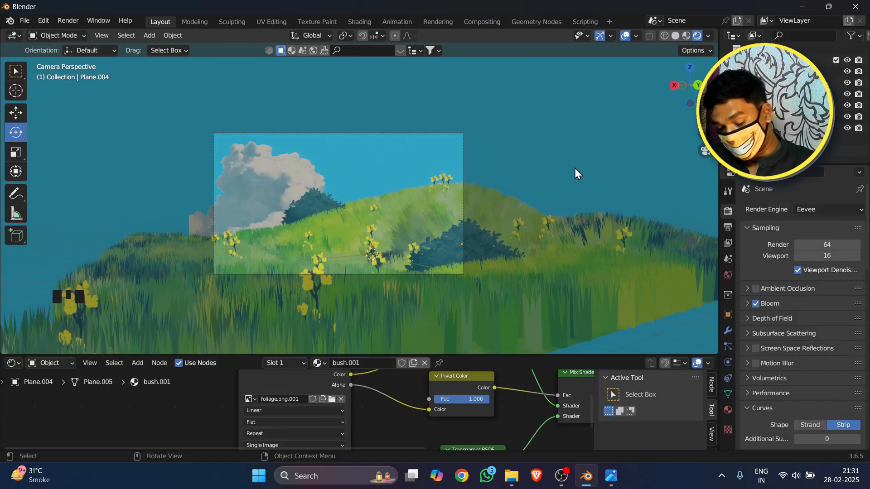
pyautogui.hotkey('ctrl', 's')
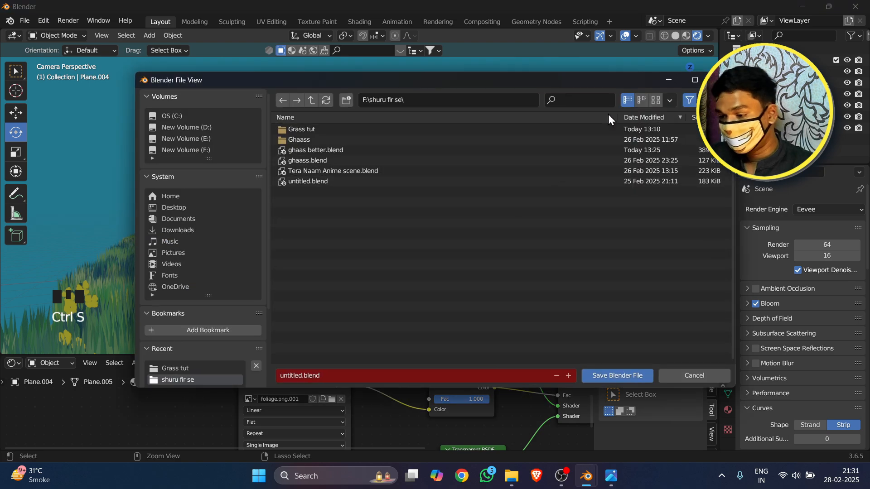
pyautogui.click(721, 80)
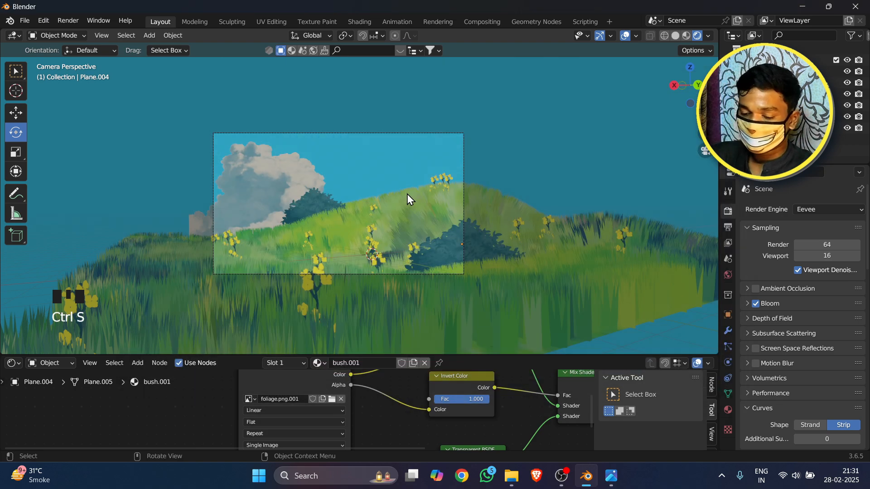